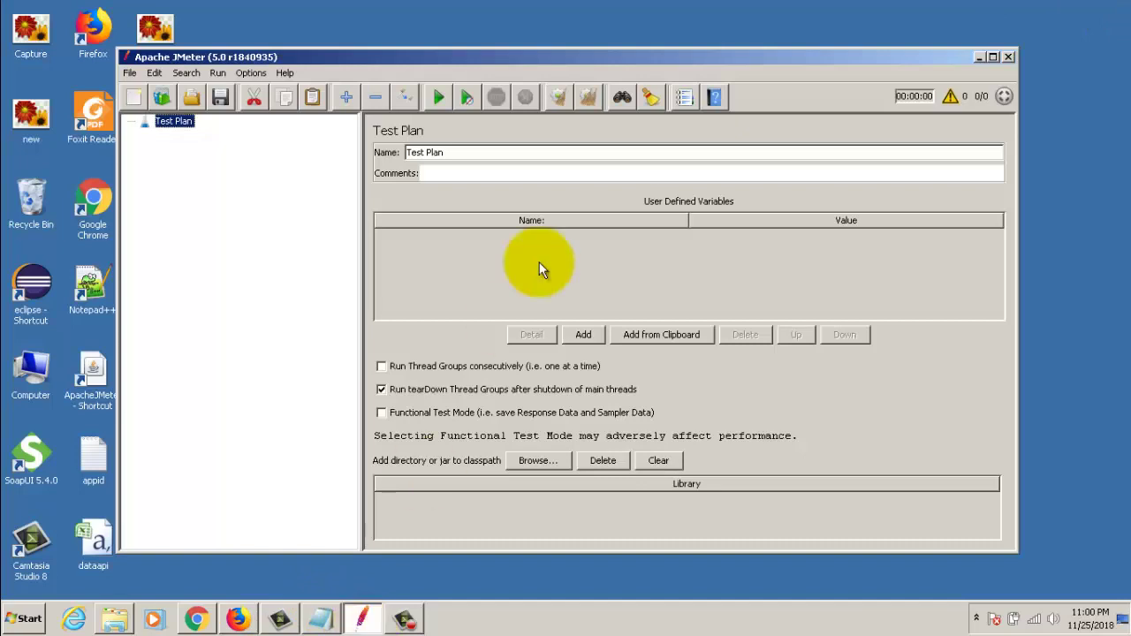
# - Maximize the JMeter window to fill the screen
pyautogui.moveTo(568, 58); pyautogui.dragTo(623, 44)
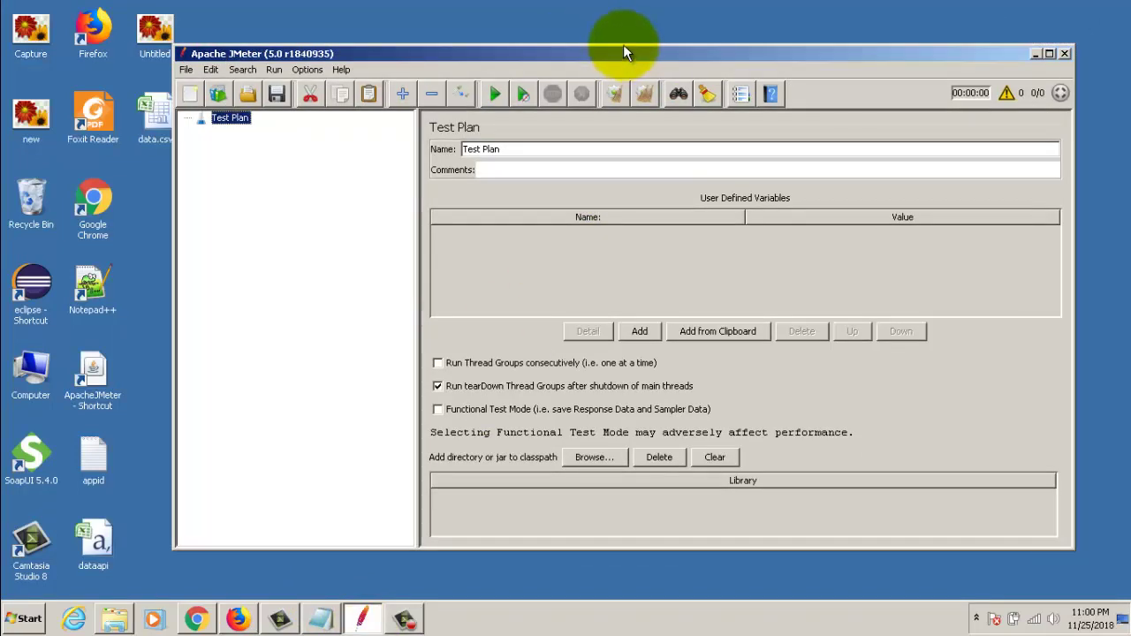
pyautogui.doubleClick(618, 38)
pyautogui.doubleClick(609, 12)
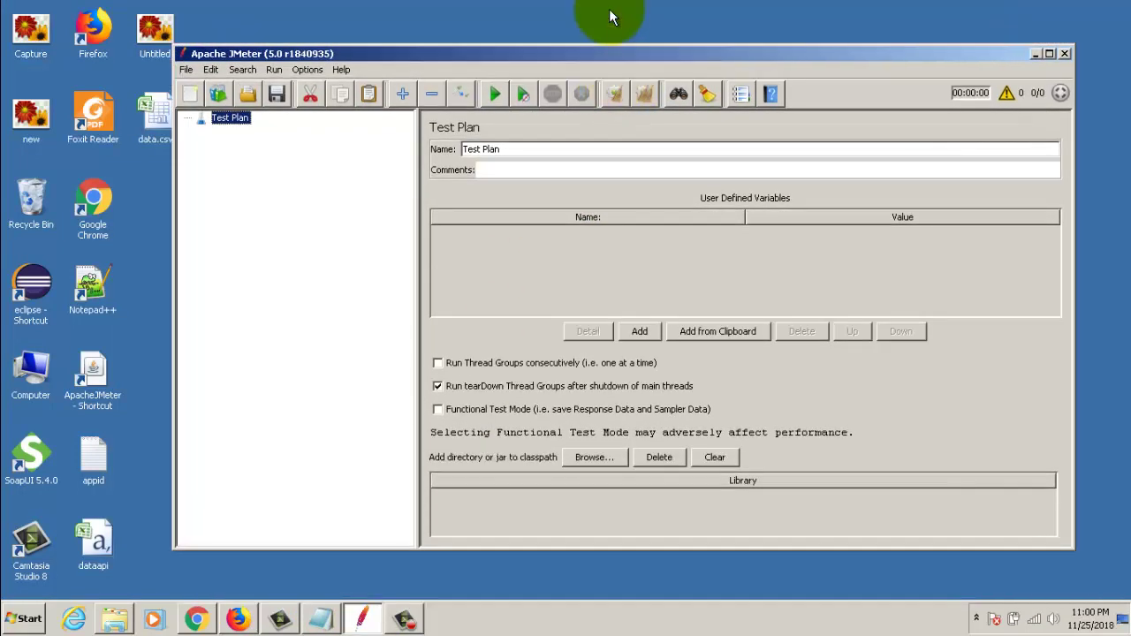
pyautogui.click(1049, 53)
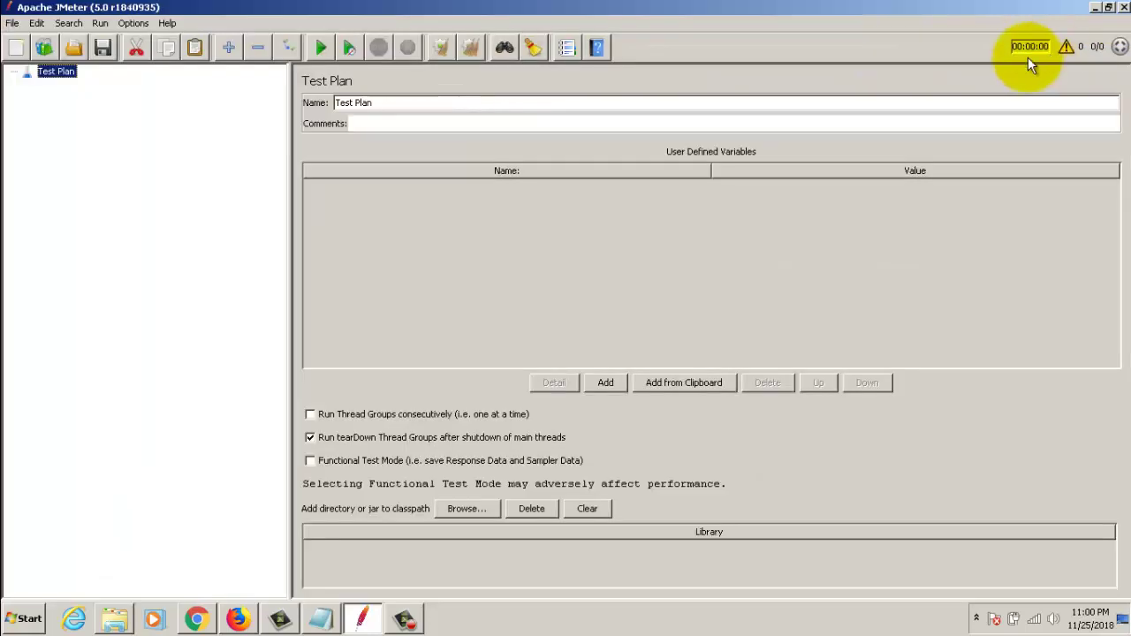
# - Add a Thread Group to the Test Plan
pyautogui.rightClick(45, 74)
pyautogui.moveTo(61, 78)
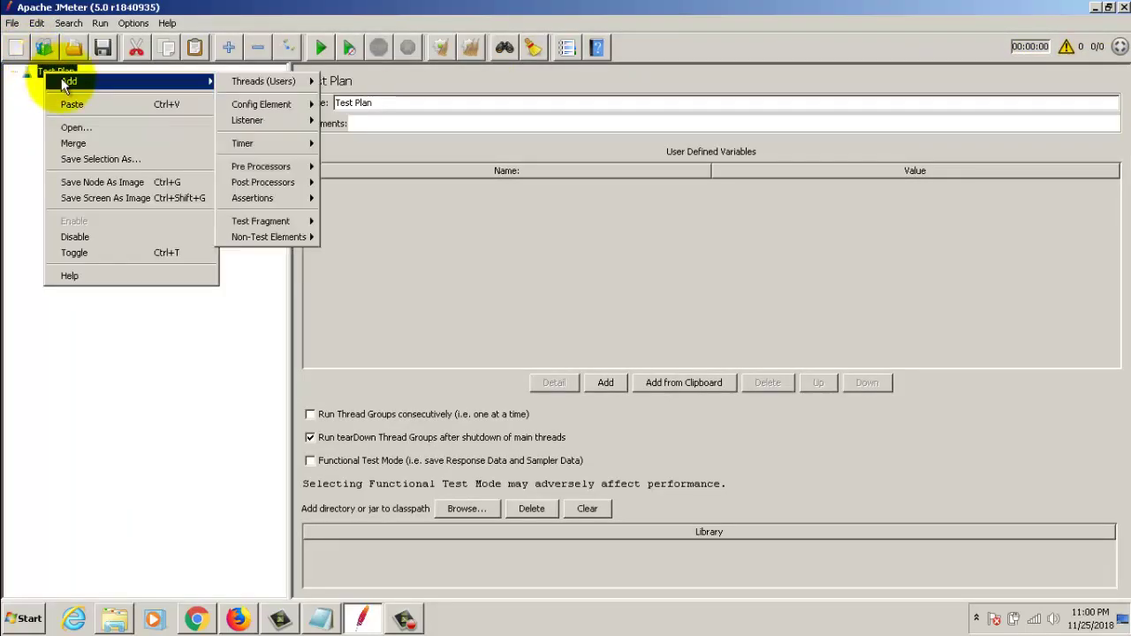
pyautogui.moveTo(284, 82)
pyautogui.click(324, 82)
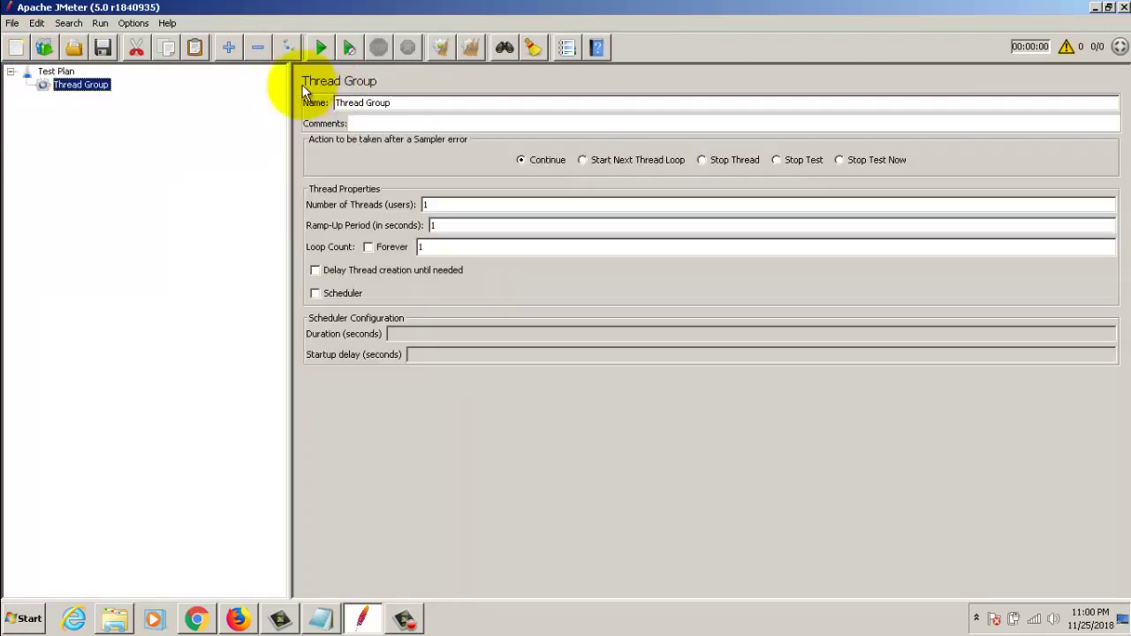
# - Rename the new Thread Group as Parameterization
pyautogui.moveTo(414, 102); pyautogui.dragTo(261, 91)
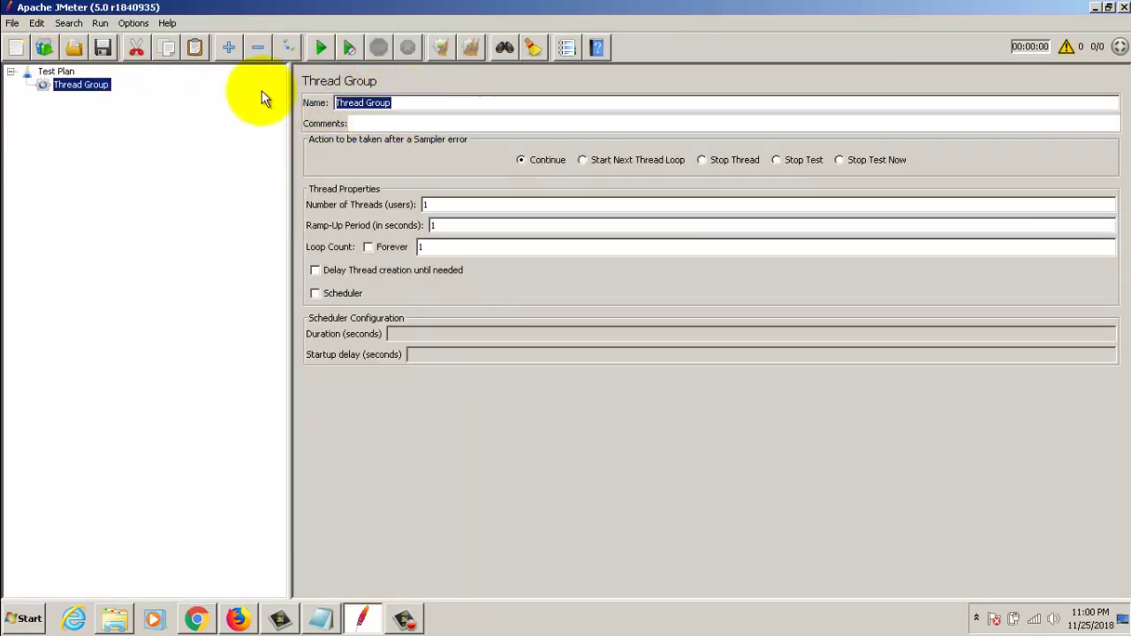
pyautogui.write('A')
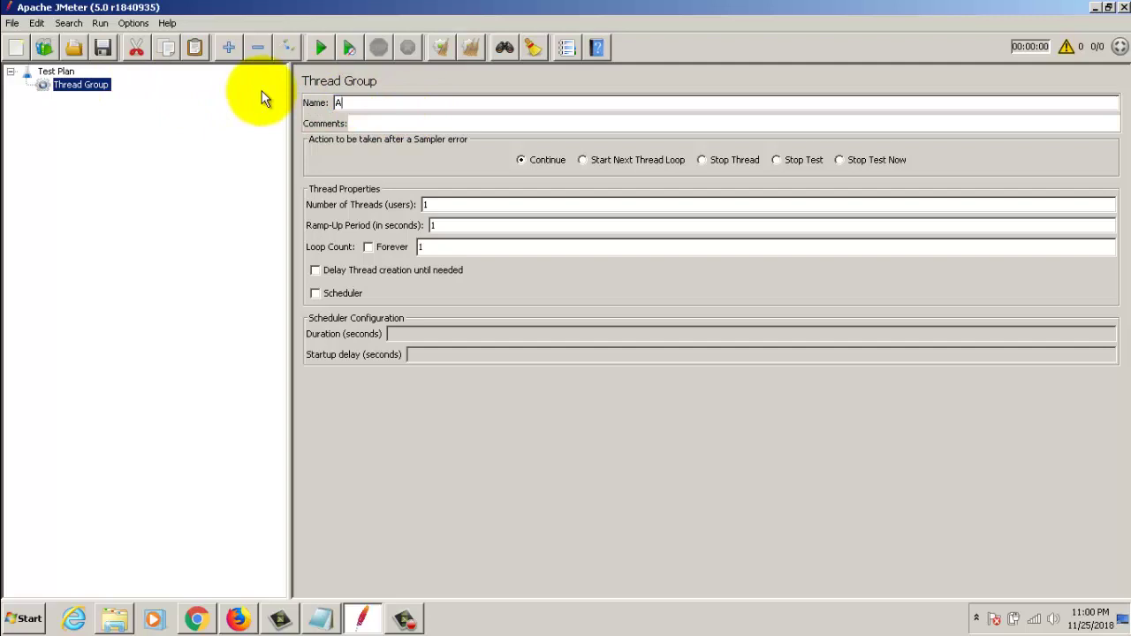
pyautogui.press('BackSpace')
pyautogui.write('Pa')
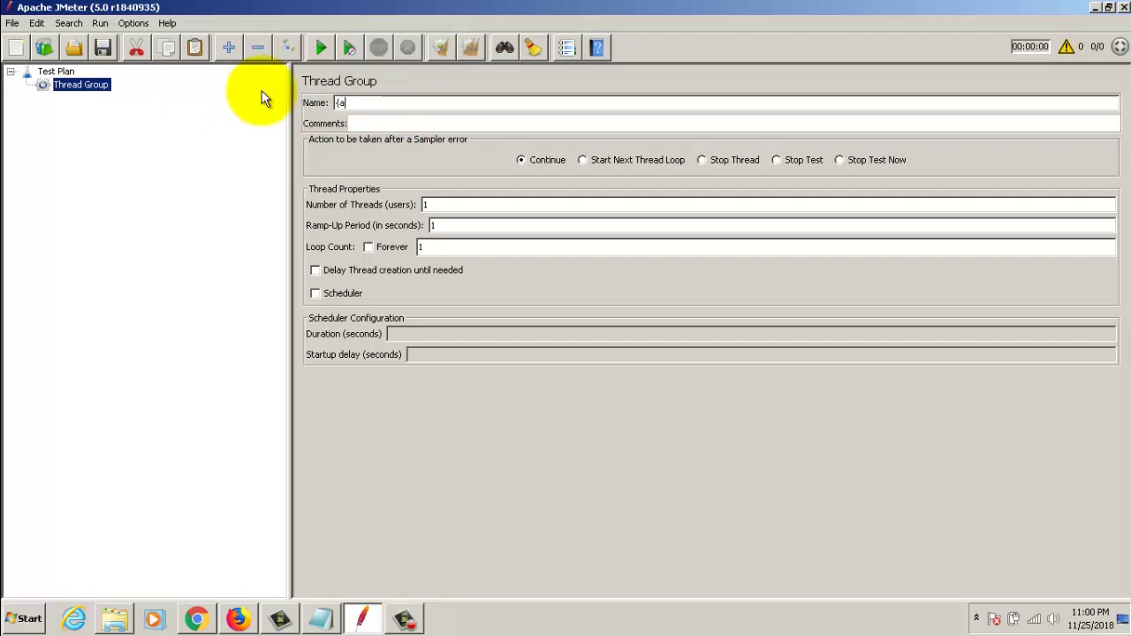
pyautogui.press('BackSpace')
pyautogui.press('BackSpace')
pyautogui.write('Parameteri')
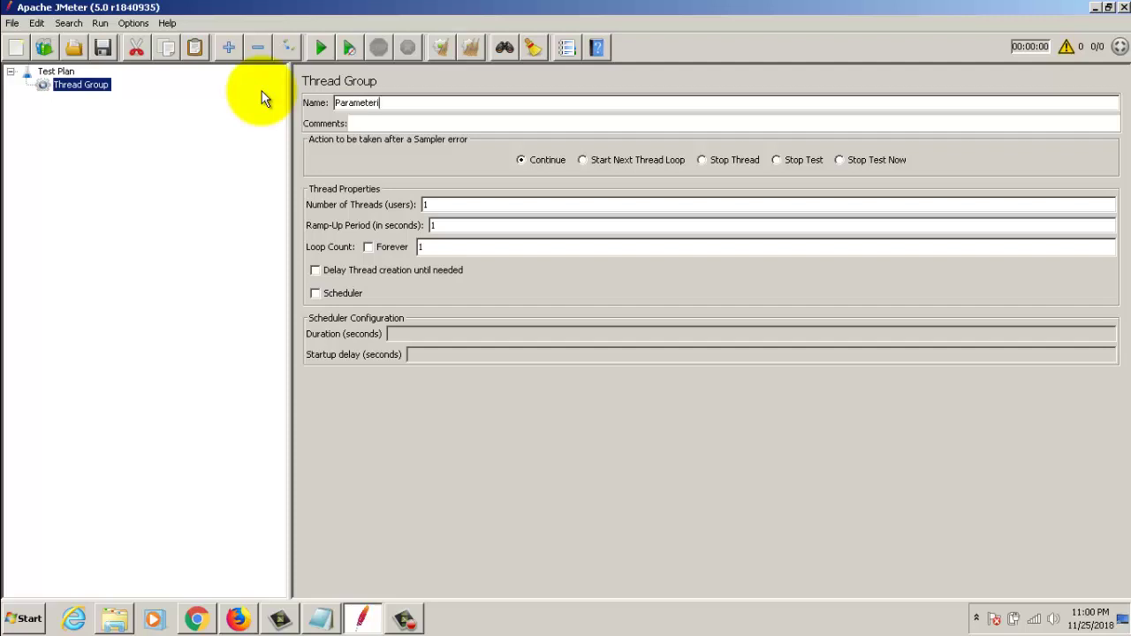
pyautogui.write('zation')
# - Add an HTTP Request sampler to the Parameterization thread group
pyautogui.rightClick(88, 85)
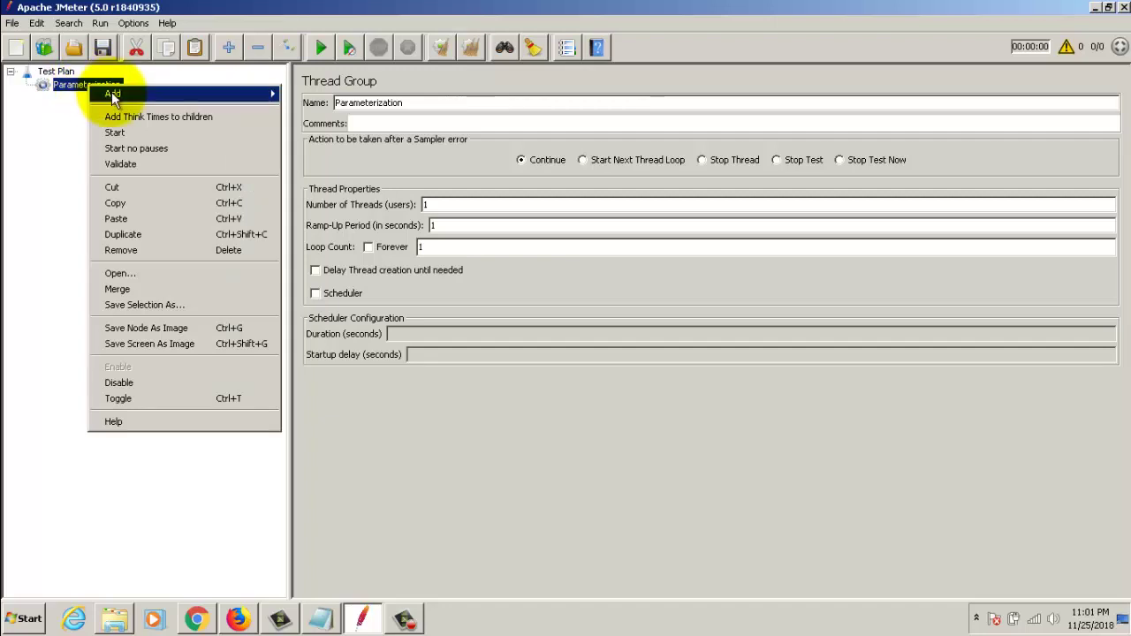
pyautogui.moveTo(217, 93)
pyautogui.moveTo(319, 99)
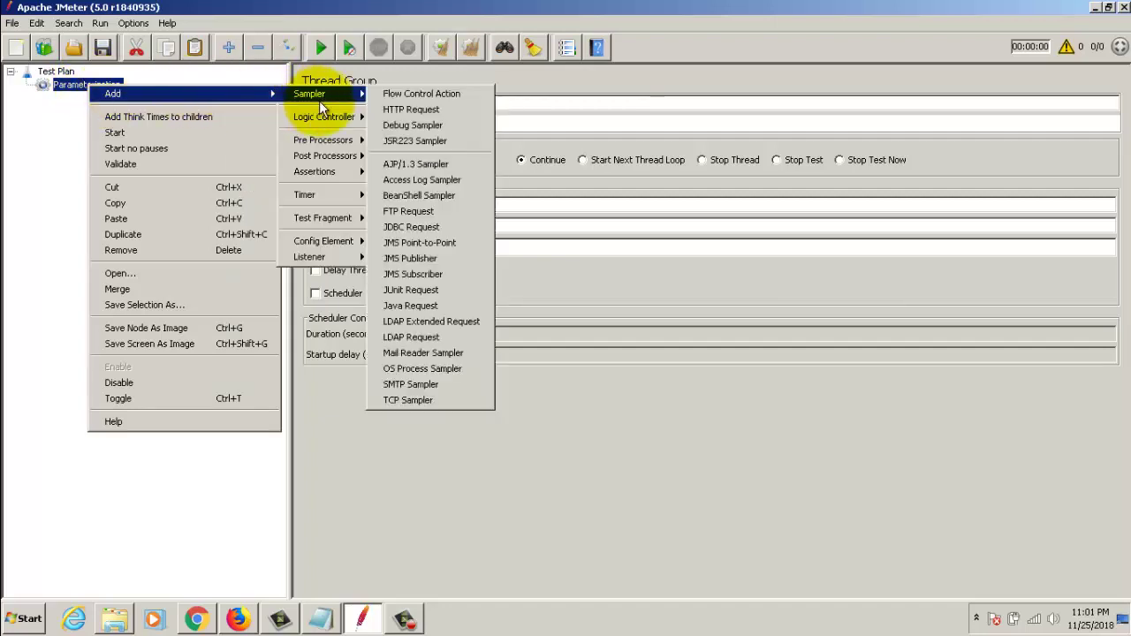
pyautogui.click(401, 109)
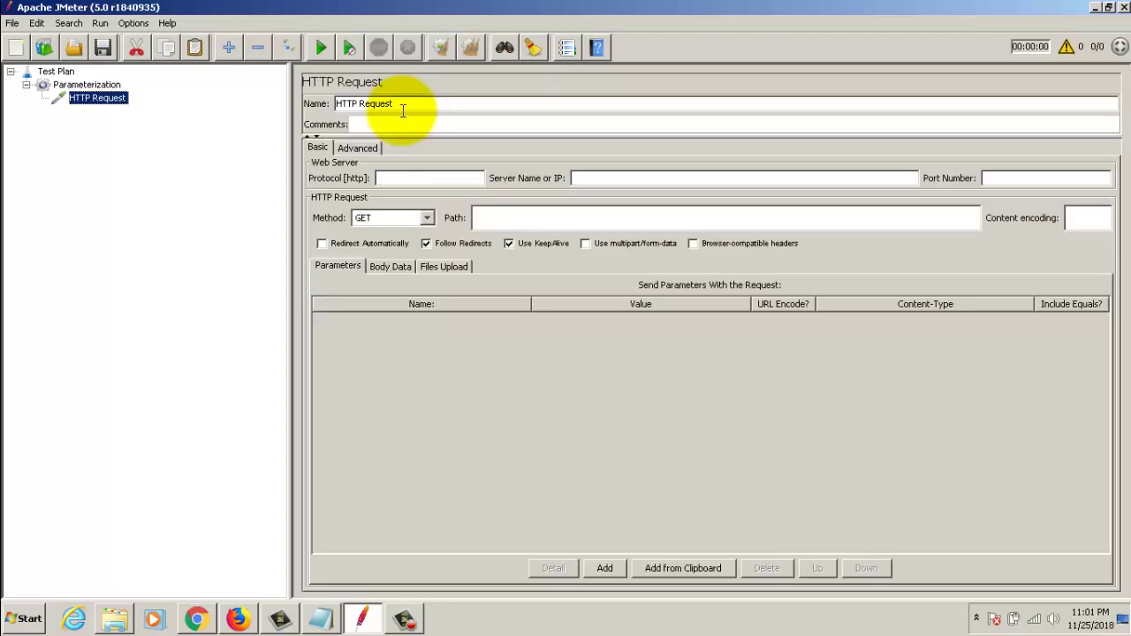
# - Add a View Results Tree listener under the HTTP Request sampler and return to the sampler's settings
pyautogui.rightClick(97, 102)
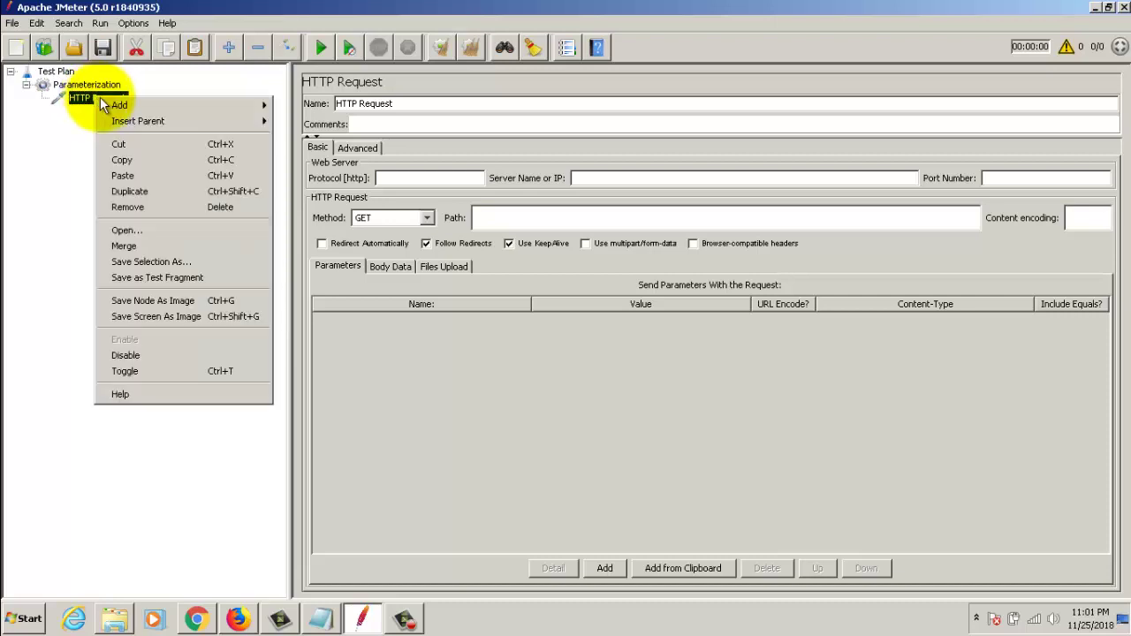
pyautogui.moveTo(103, 104)
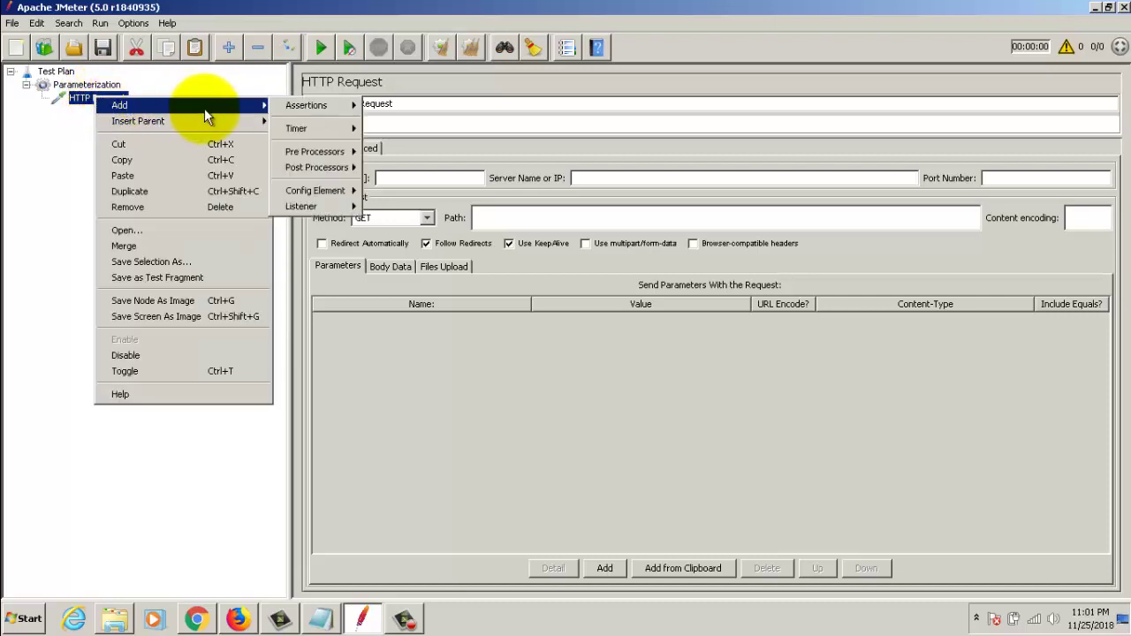
pyautogui.moveTo(309, 103)
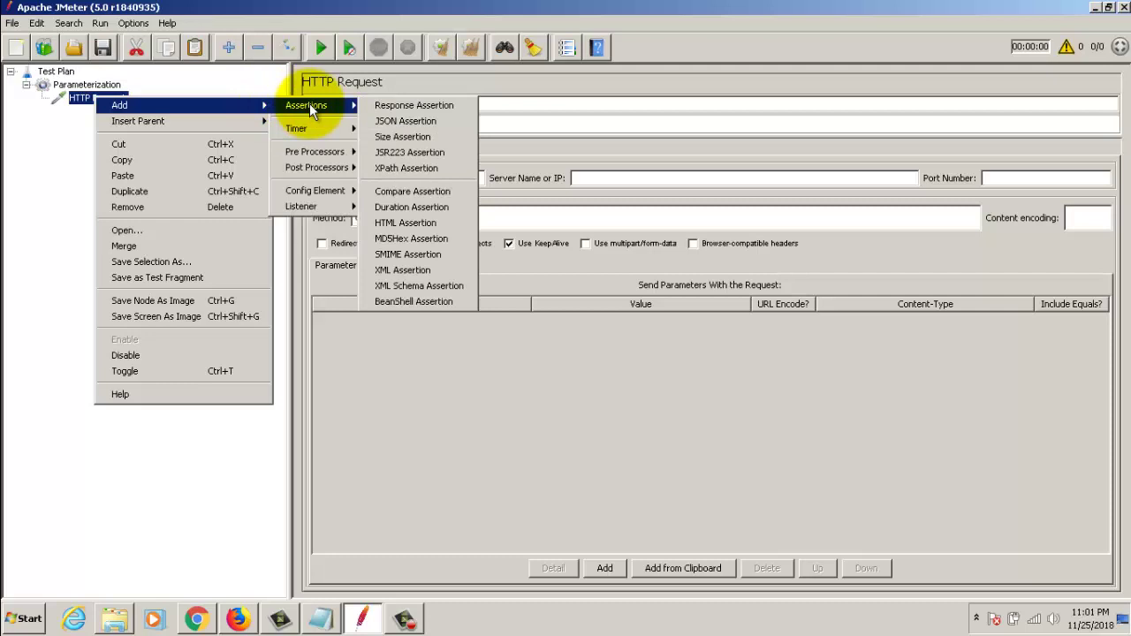
pyautogui.moveTo(325, 207)
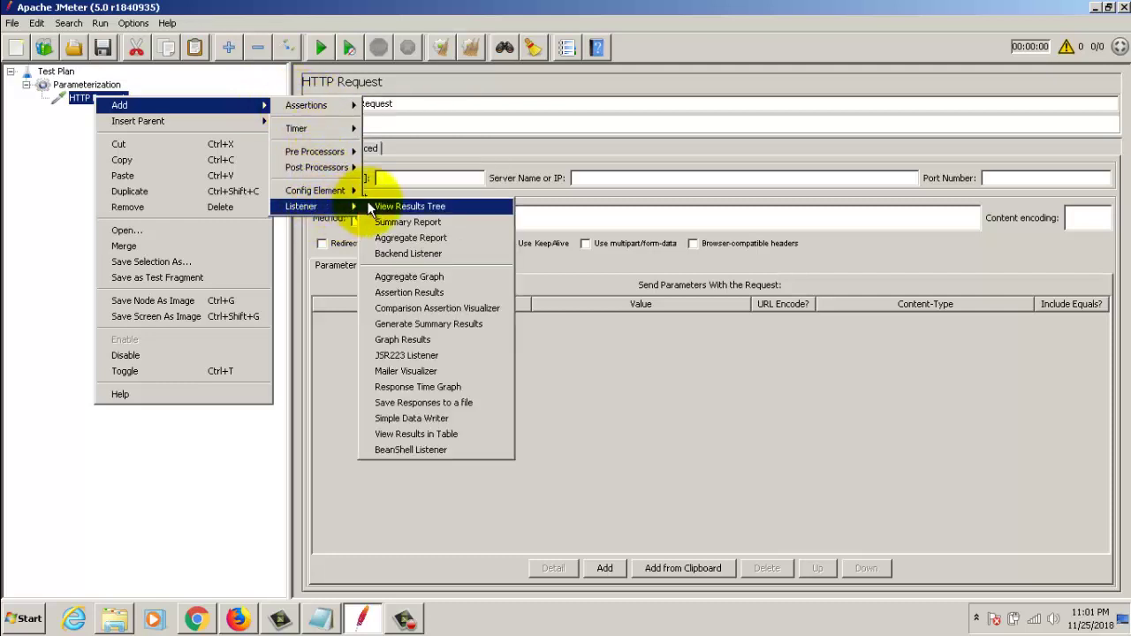
pyautogui.click(424, 210)
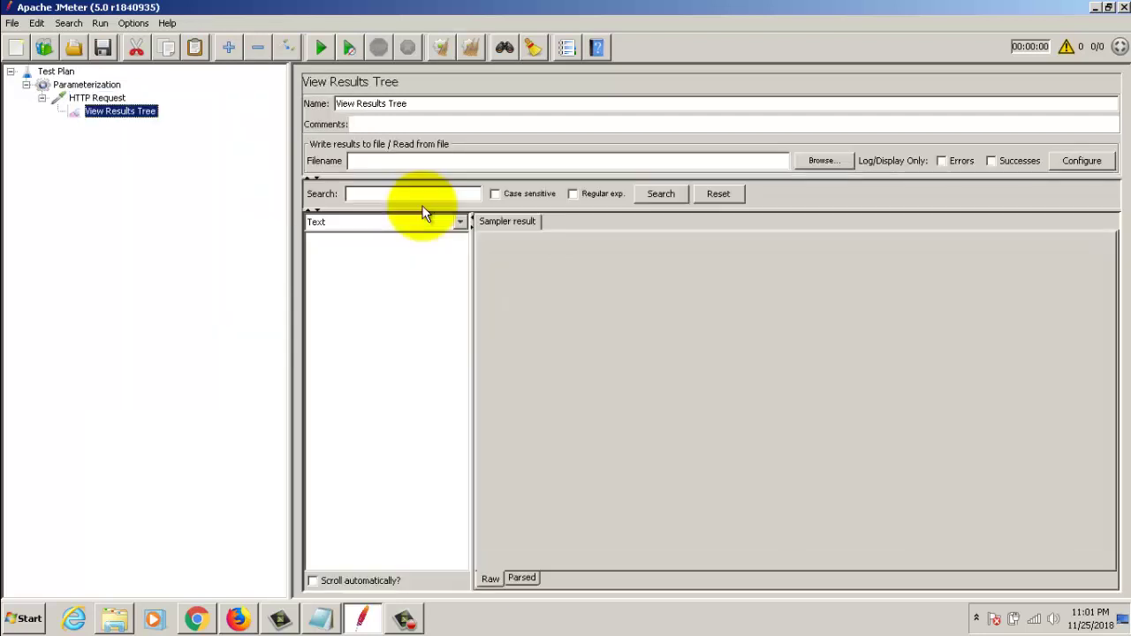
pyautogui.click(95, 101)
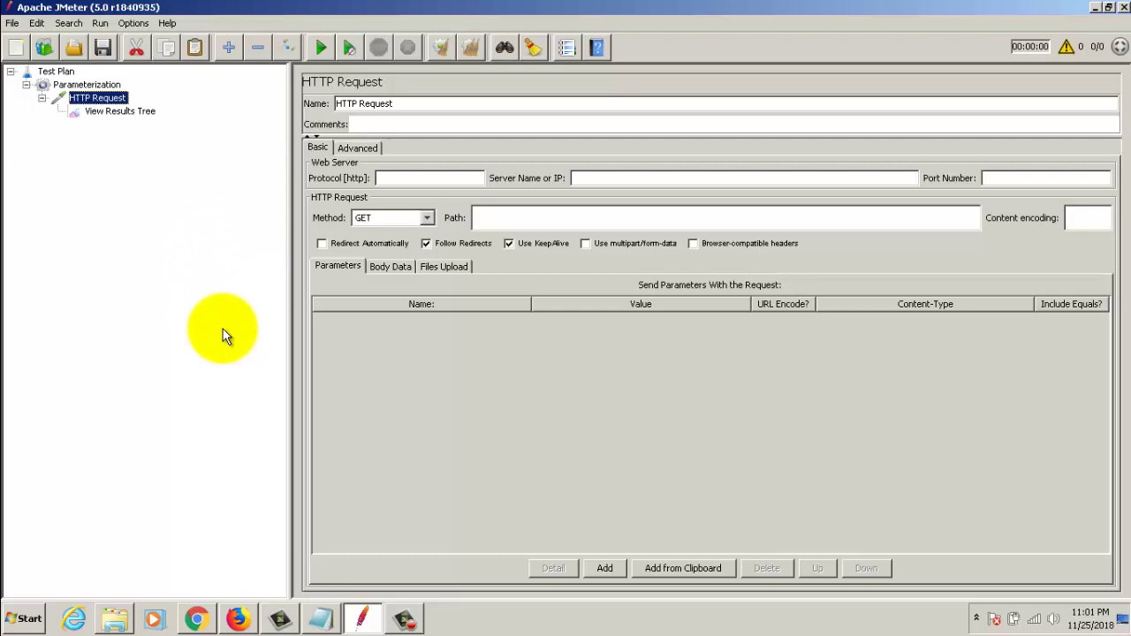
pyautogui.click(321, 618)
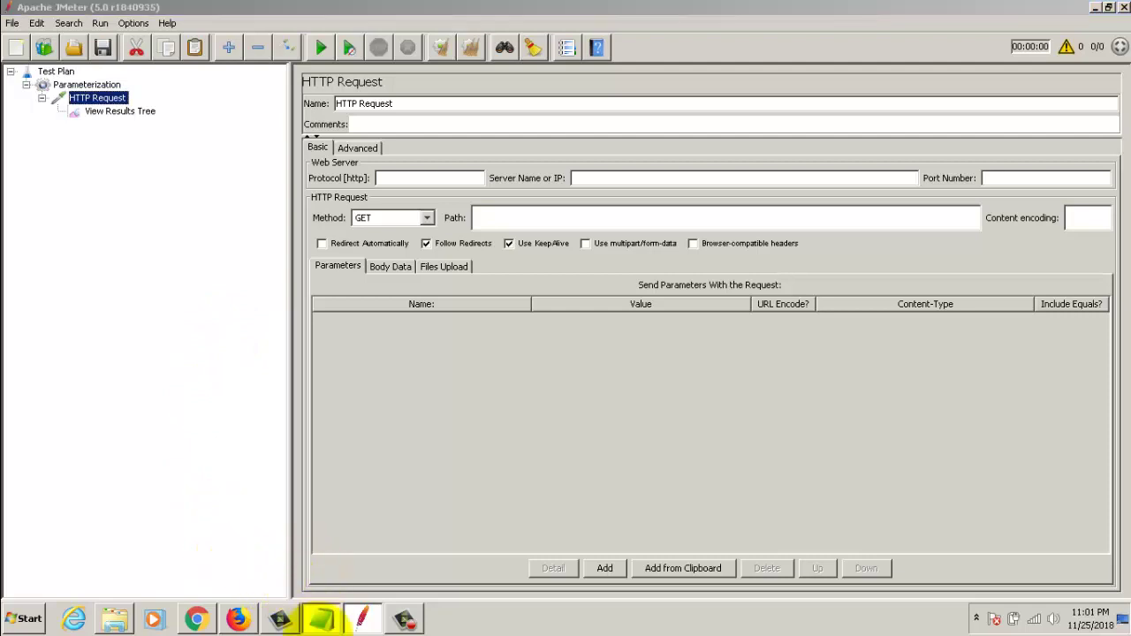
pyautogui.moveTo(392, 71); pyautogui.dragTo(590, 110)
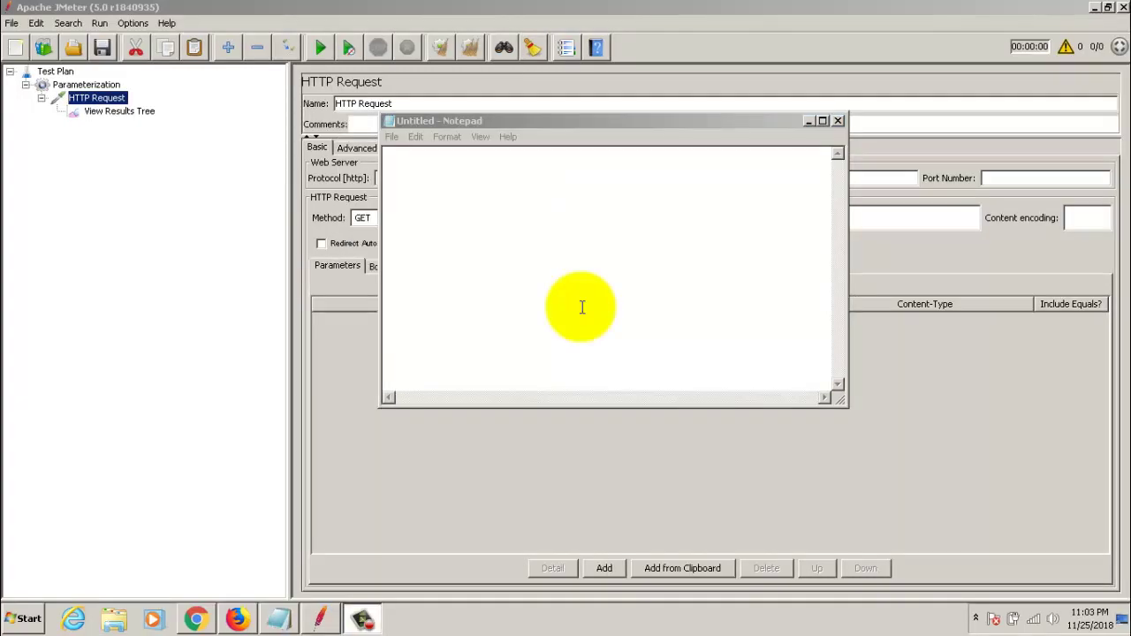
pyautogui.click(582, 307)
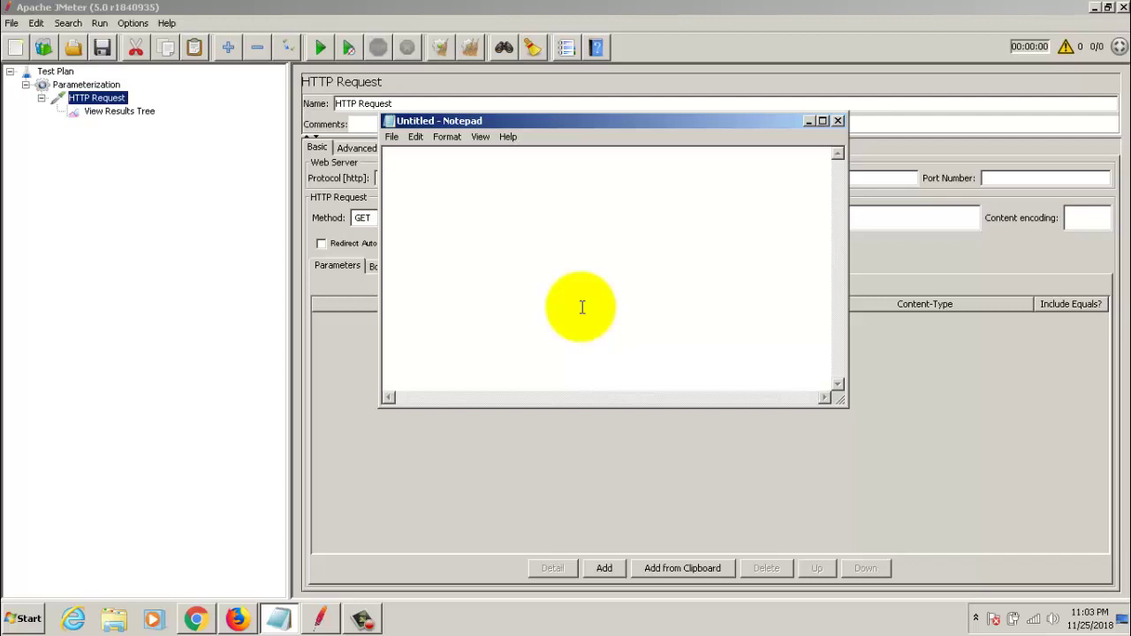
pyautogui.click(809, 122)
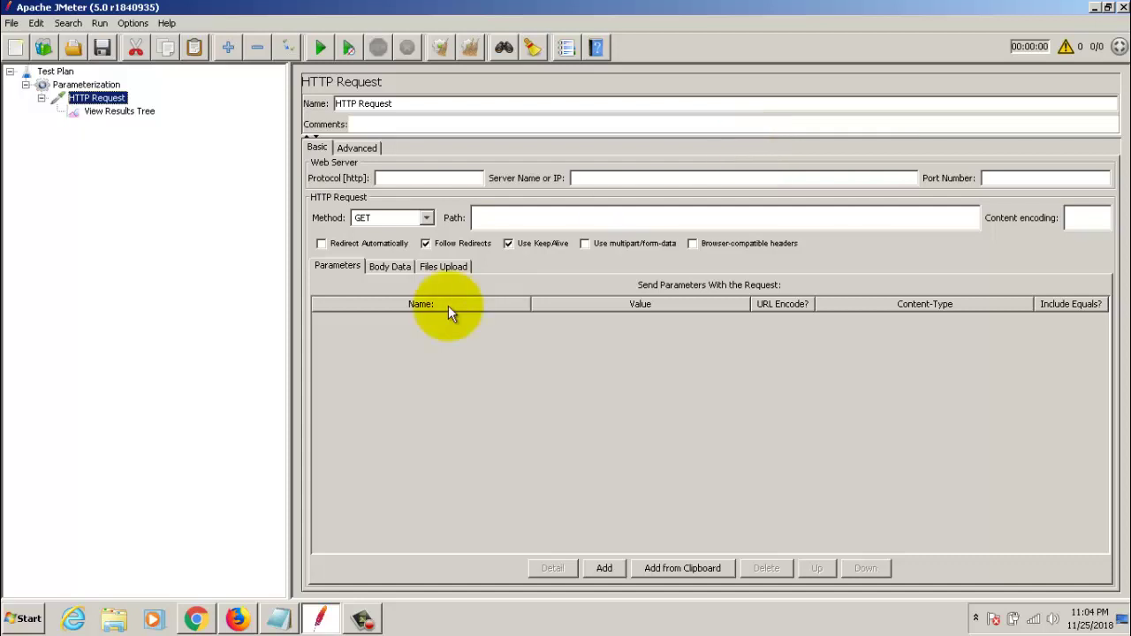
# - Switch to Chrome and open the openweathermap.org website
pyautogui.click(196, 617)
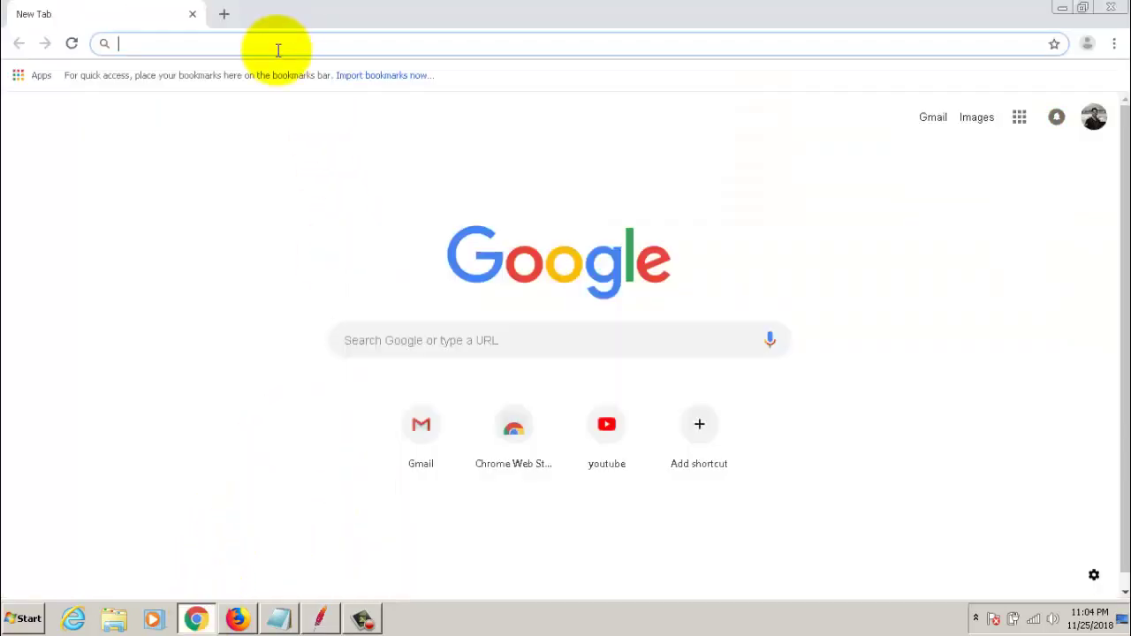
pyautogui.write('openweathermap.org')
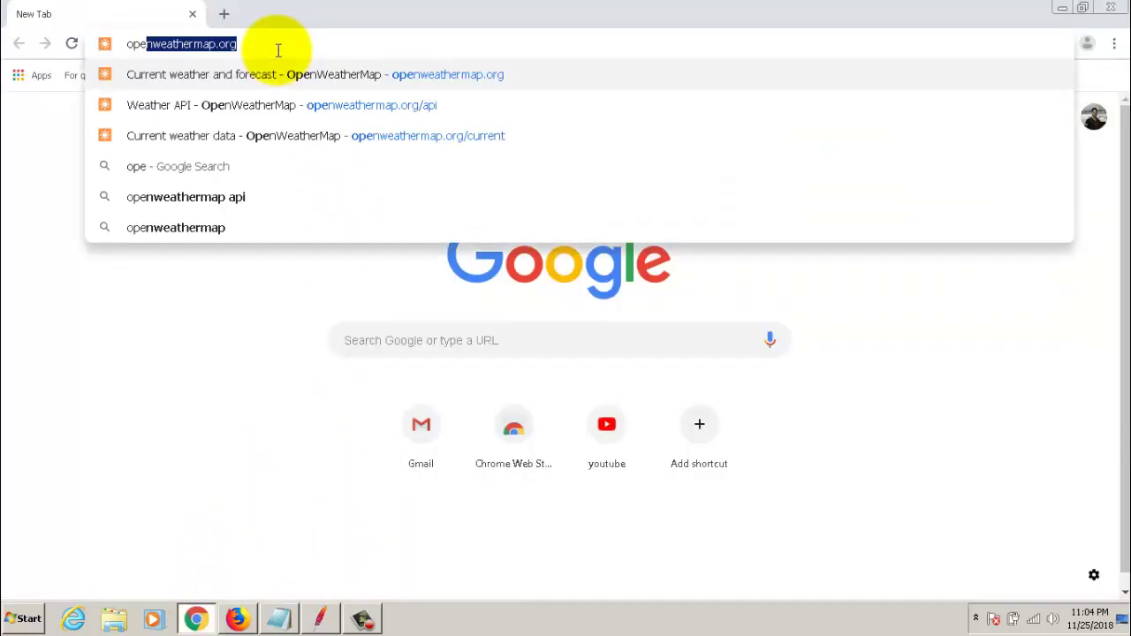
pyautogui.press('Return')
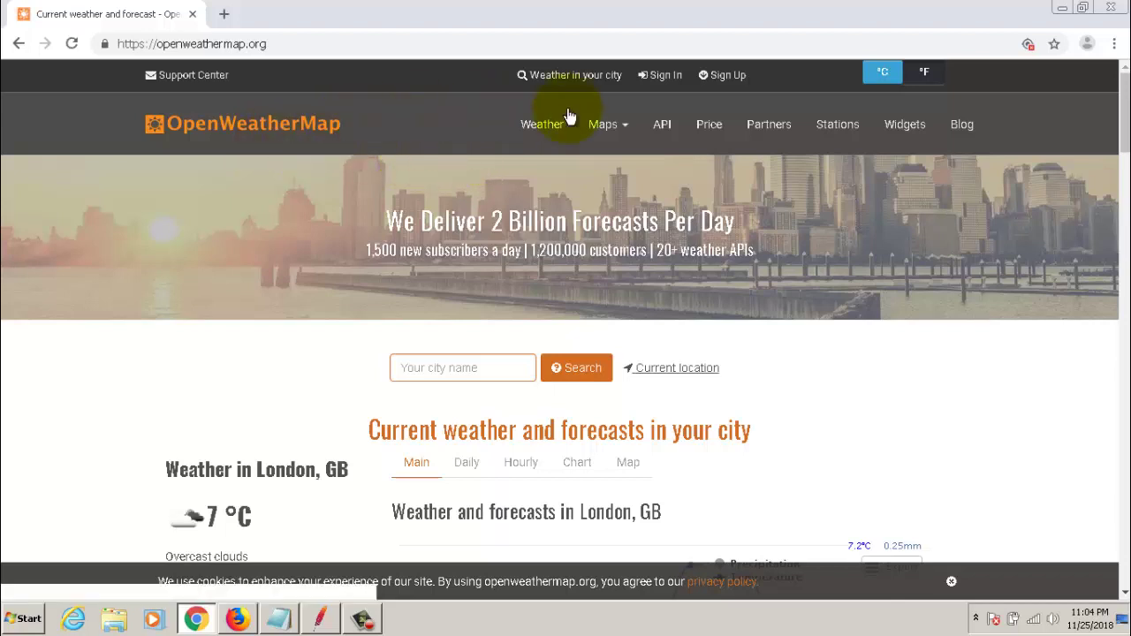
# - Open the API documentation for Current weather data and go to the calls by city name
pyautogui.click(667, 127)
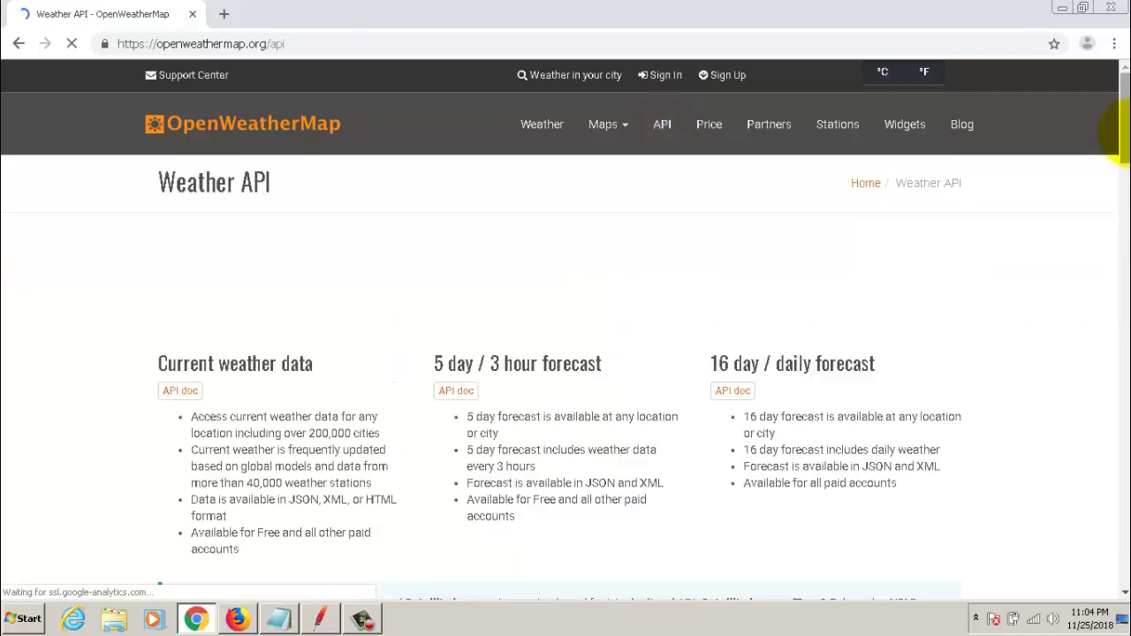
pyautogui.scroll(-1, 1104, 128)
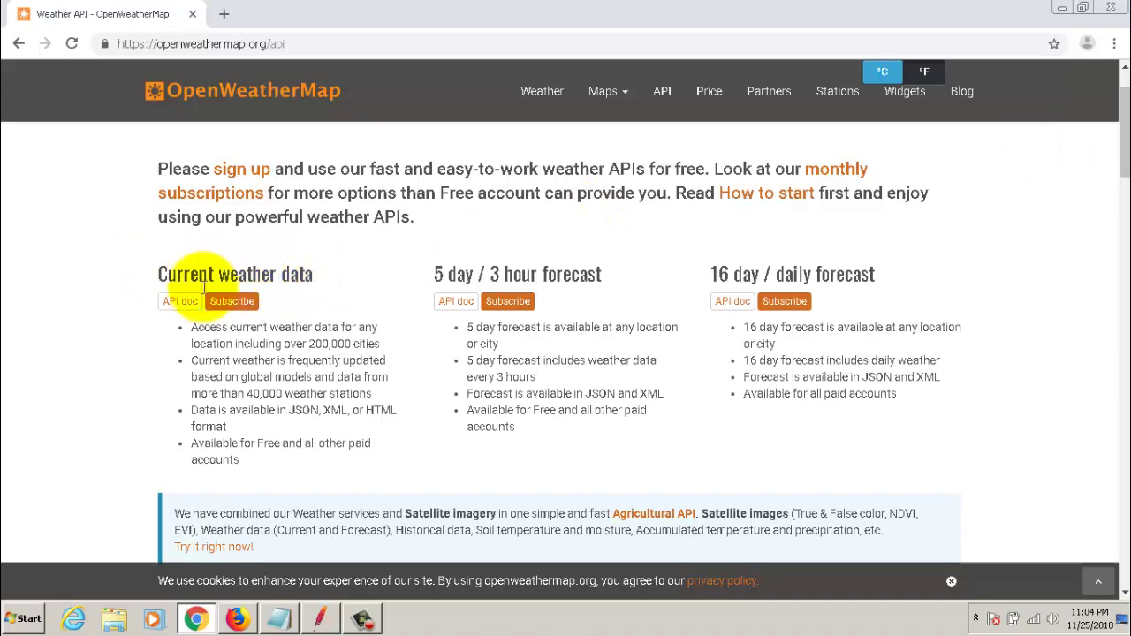
pyautogui.click(180, 302)
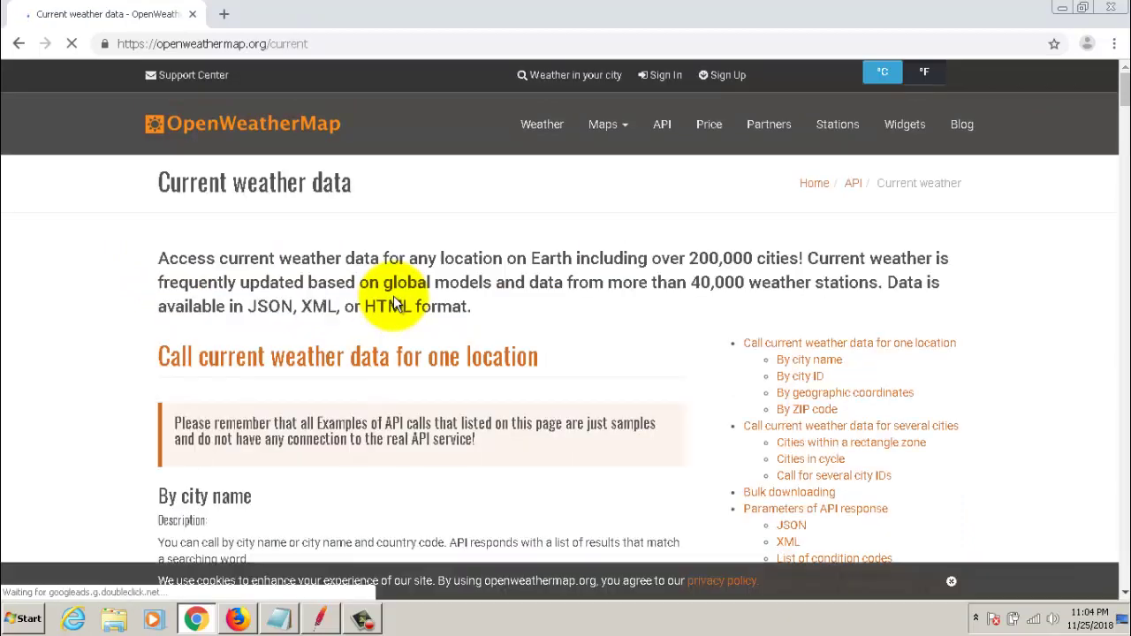
pyautogui.scroll(-3, 1120, 113)
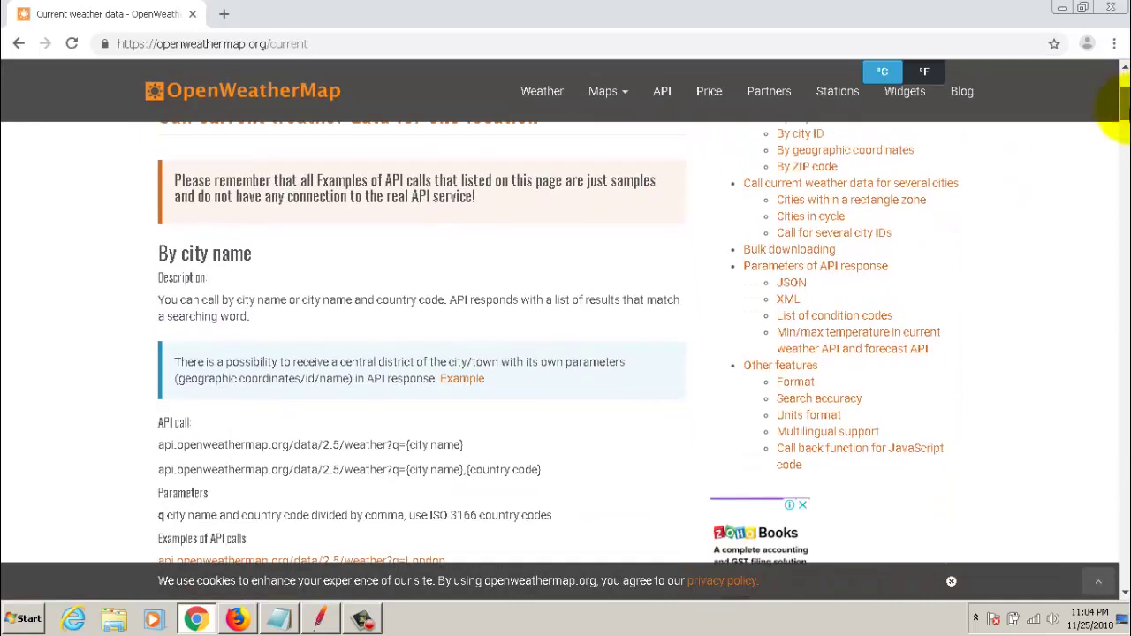
pyautogui.scroll(-1, 1120, 113)
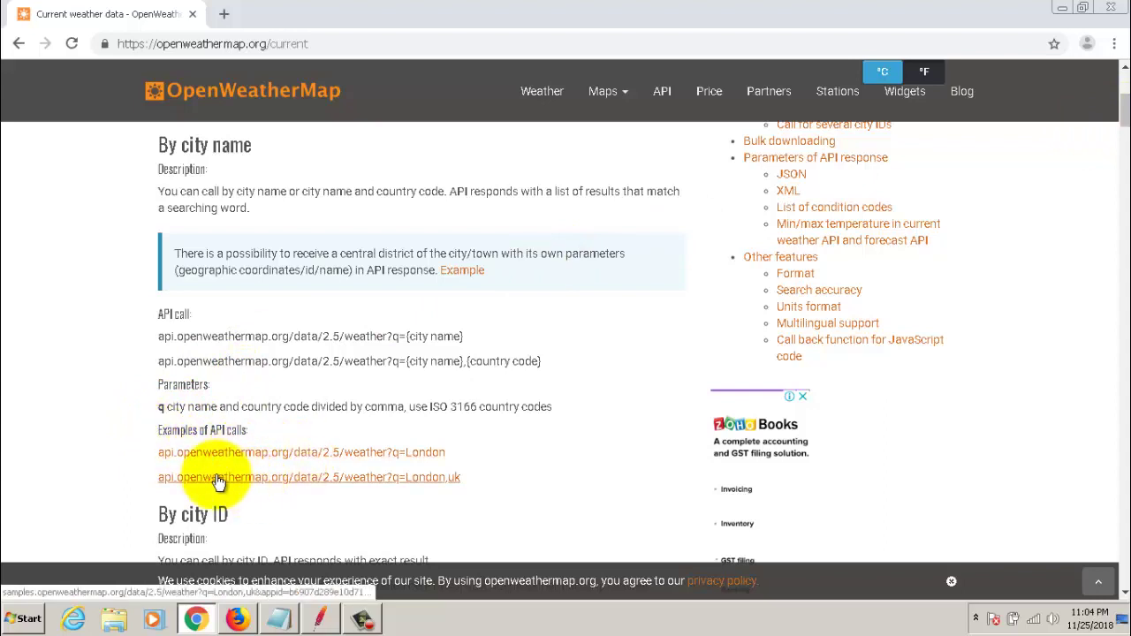
# - Examine the API call formats for requesting weather by city name and by city name with country code
pyautogui.moveTo(158, 336)
pyautogui.mouseDown()
pyautogui.moveTo(470, 347)
pyautogui.moveTo(248, 316)
pyautogui.moveTo(171, 322)
pyautogui.mouseUp()
pyautogui.click(172, 322)
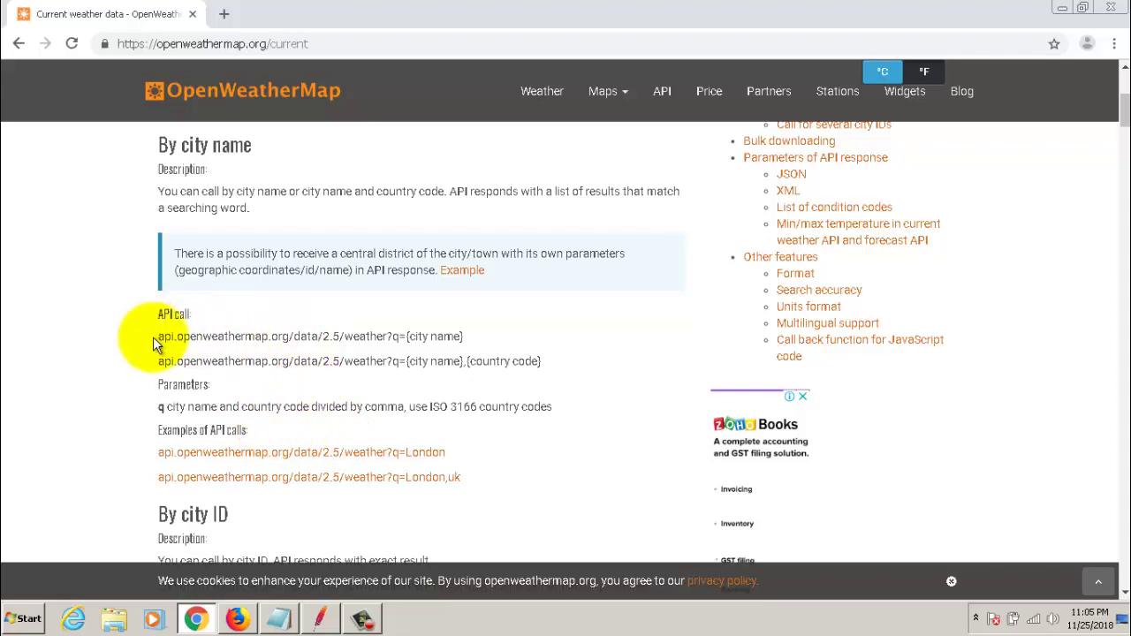
pyautogui.moveTo(155, 337); pyautogui.dragTo(463, 342)
pyautogui.moveTo(561, 364); pyautogui.dragTo(180, 343)
pyautogui.click(399, 361)
pyautogui.click(228, 336)
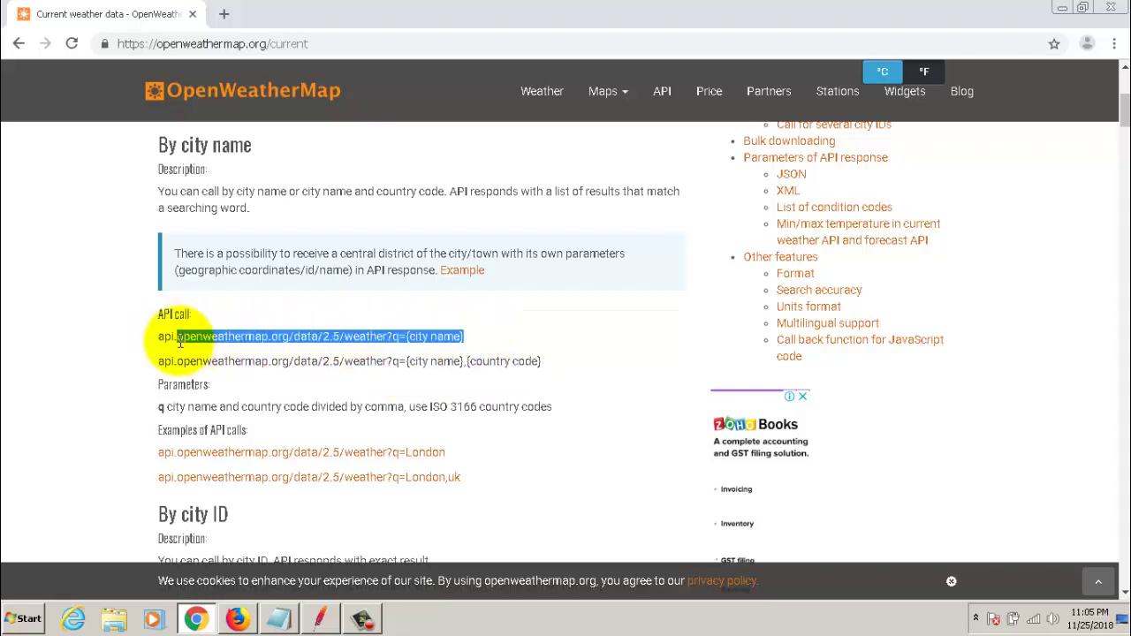
pyautogui.click(179, 342)
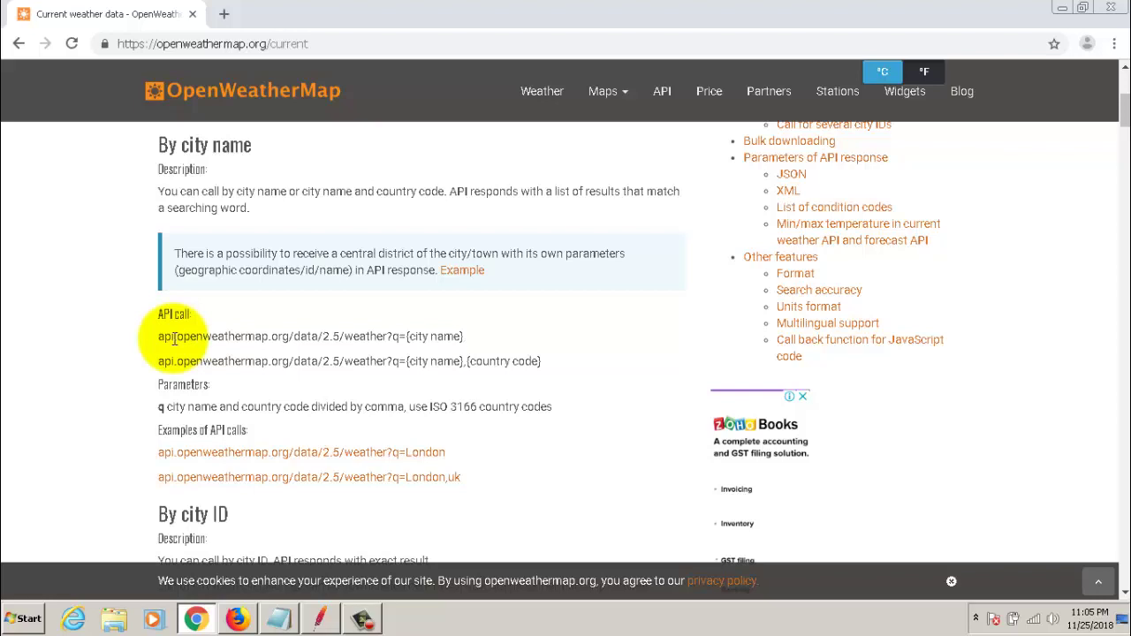
# - Open the example API call for London and examine the q and appid parameters in its URL
pyautogui.click(237, 454)
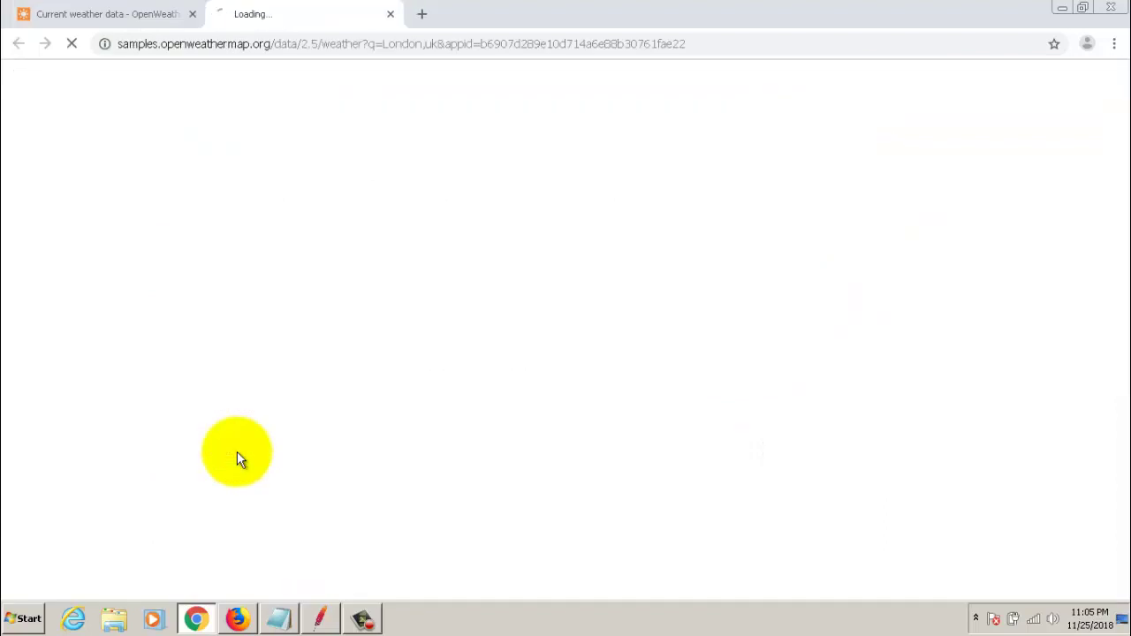
pyautogui.click(709, 41)
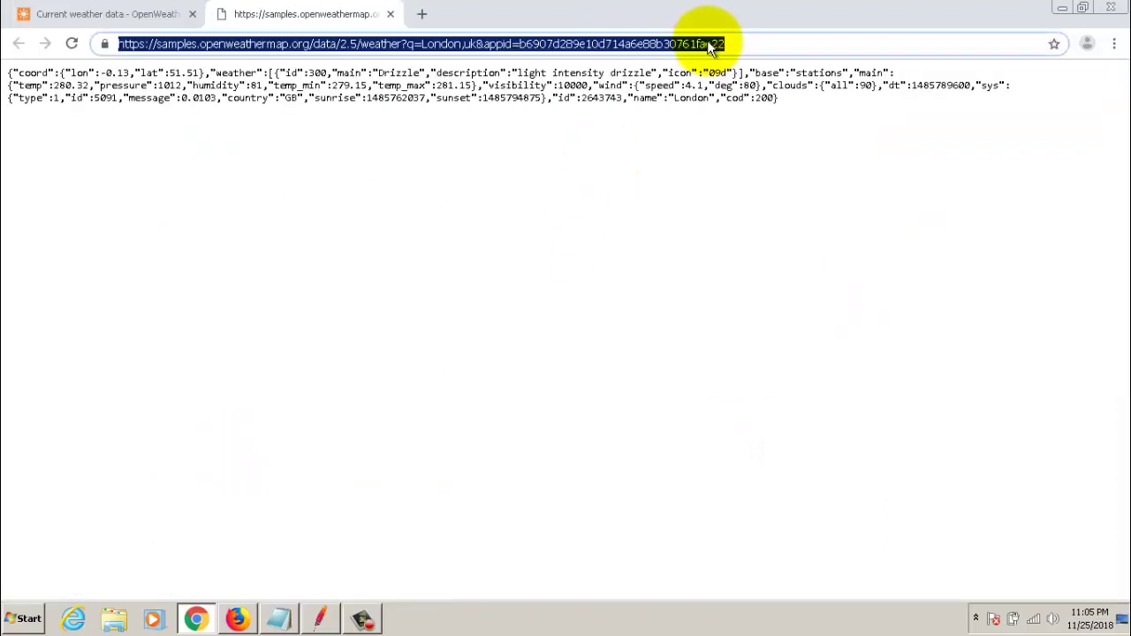
pyautogui.click(511, 44)
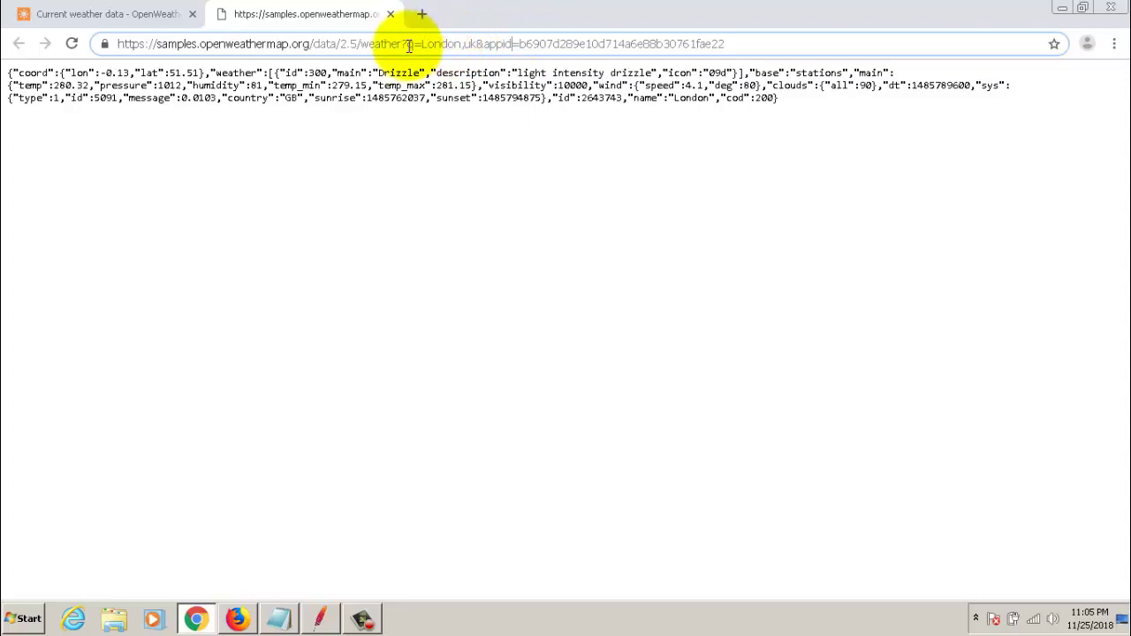
pyautogui.moveTo(409, 44); pyautogui.dragTo(478, 43)
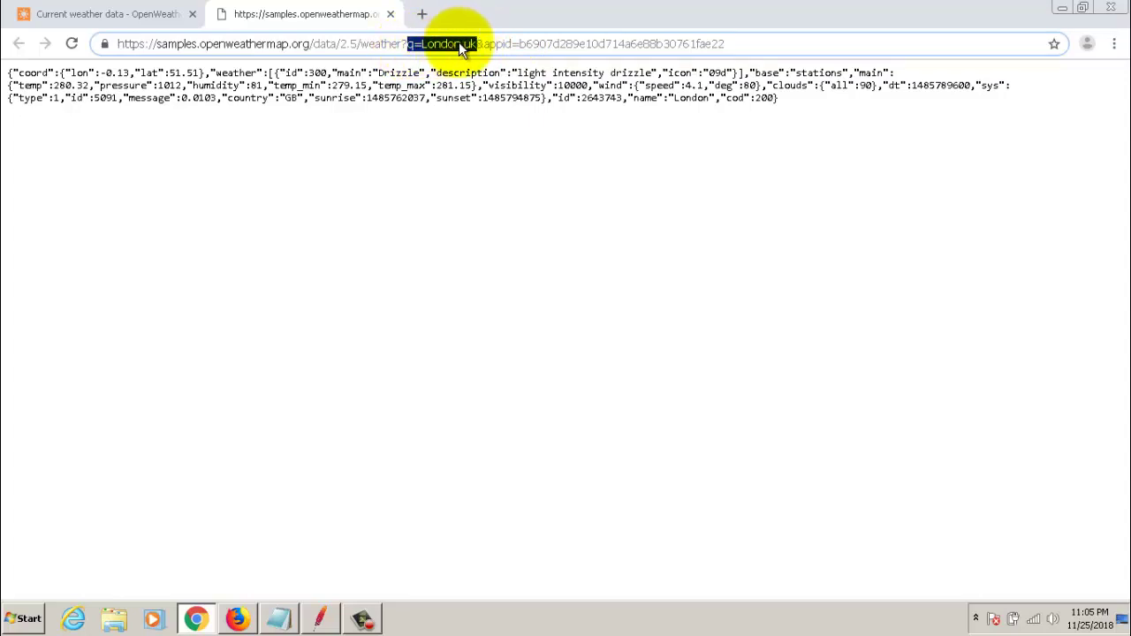
pyautogui.click(468, 43)
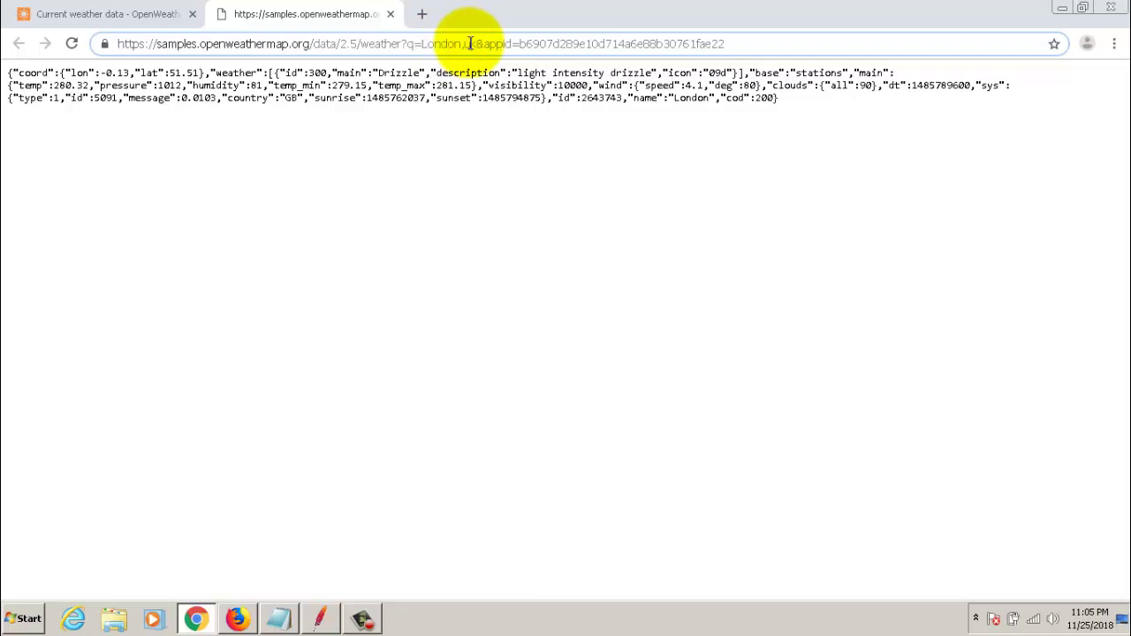
pyautogui.moveTo(489, 43)
pyautogui.mouseDown()
pyautogui.moveTo(740, 36)
pyautogui.moveTo(484, 45)
pyautogui.mouseUp()
pyautogui.click(734, 38)
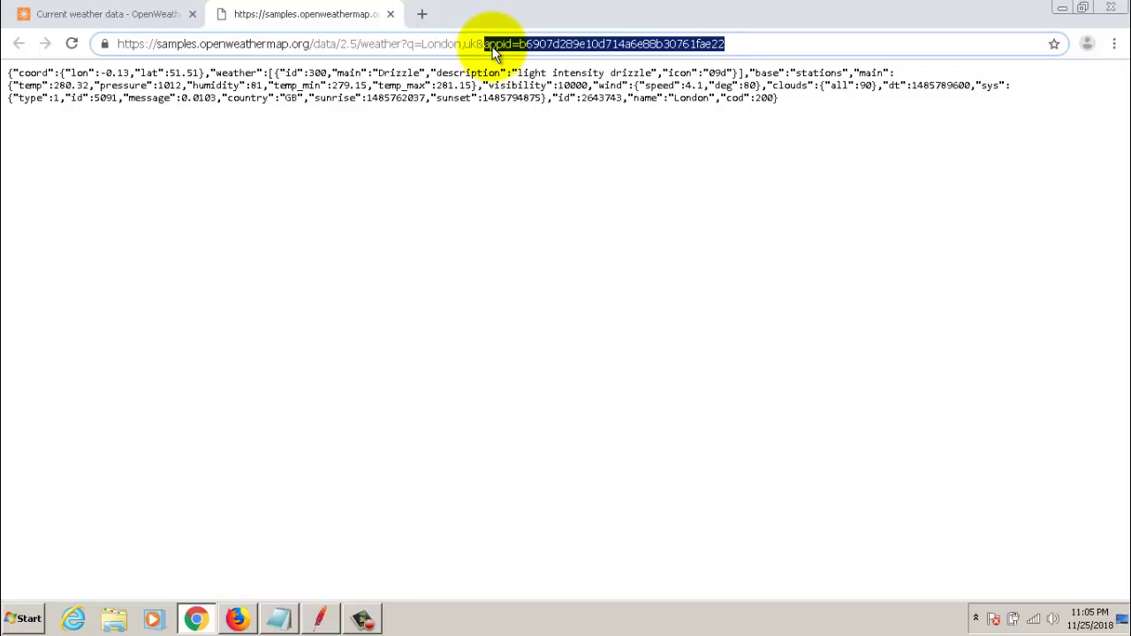
pyautogui.click(493, 46)
pyautogui.doubleClick(493, 46)
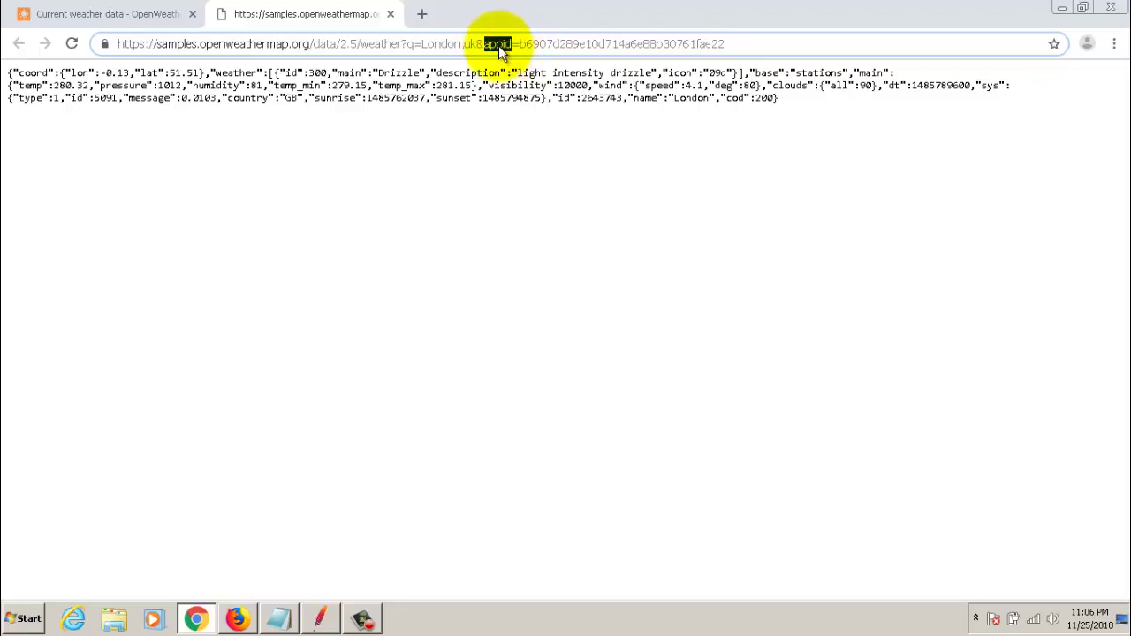
# - Check the documentation's note on sample calls against the example URL and highlight the API call format by city name
pyautogui.click(110, 16)
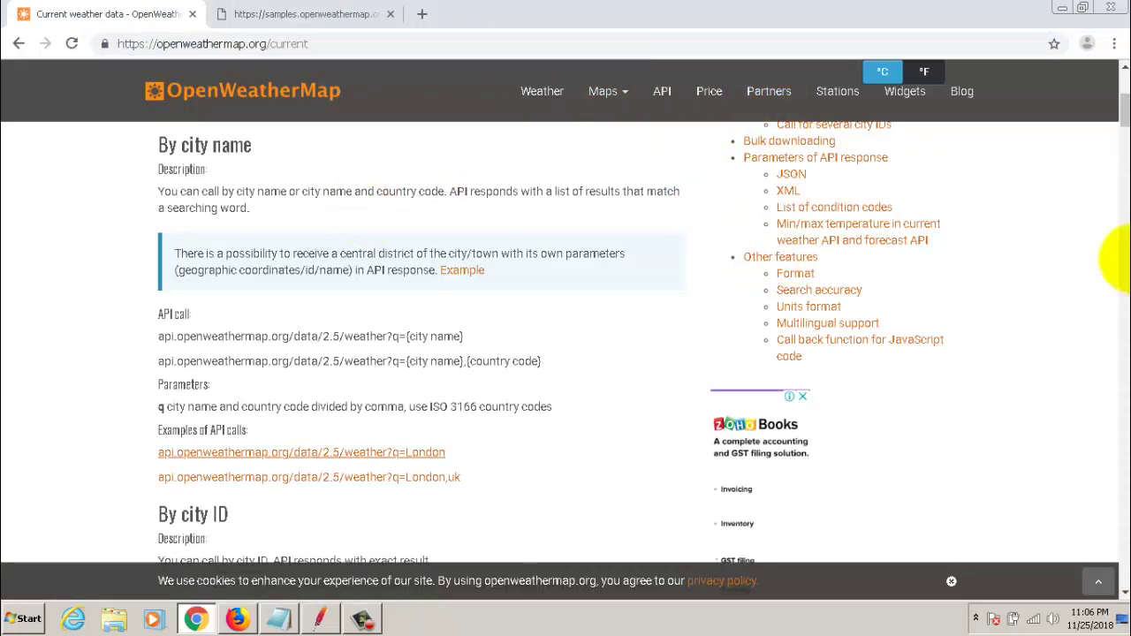
pyautogui.moveTo(1123, 110); pyautogui.dragTo(1123, 107)
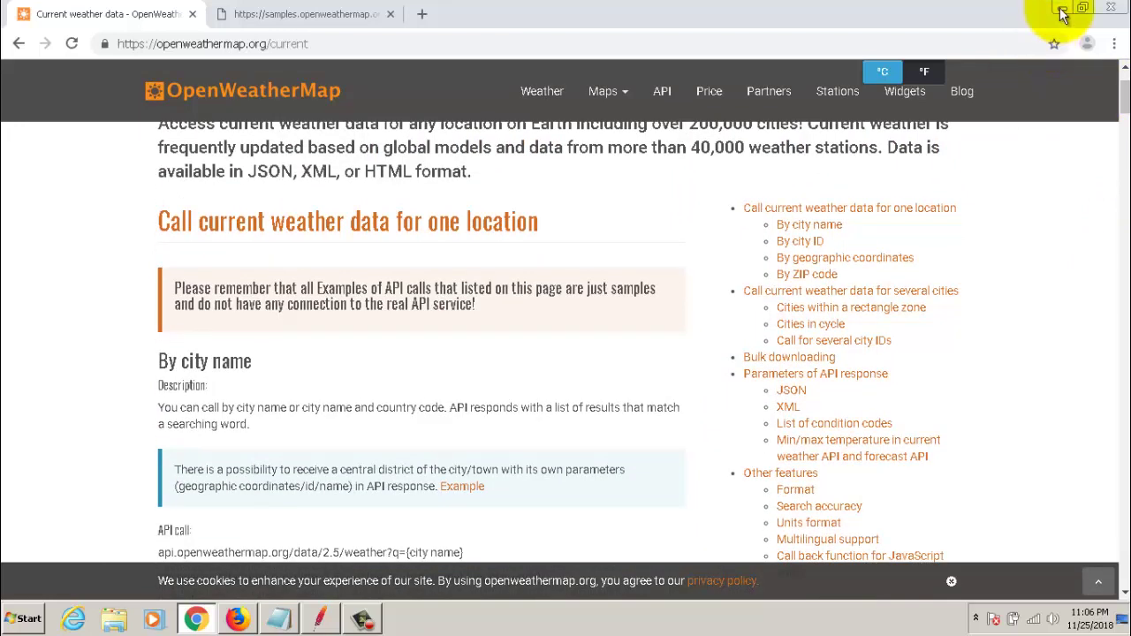
pyautogui.click(254, 14)
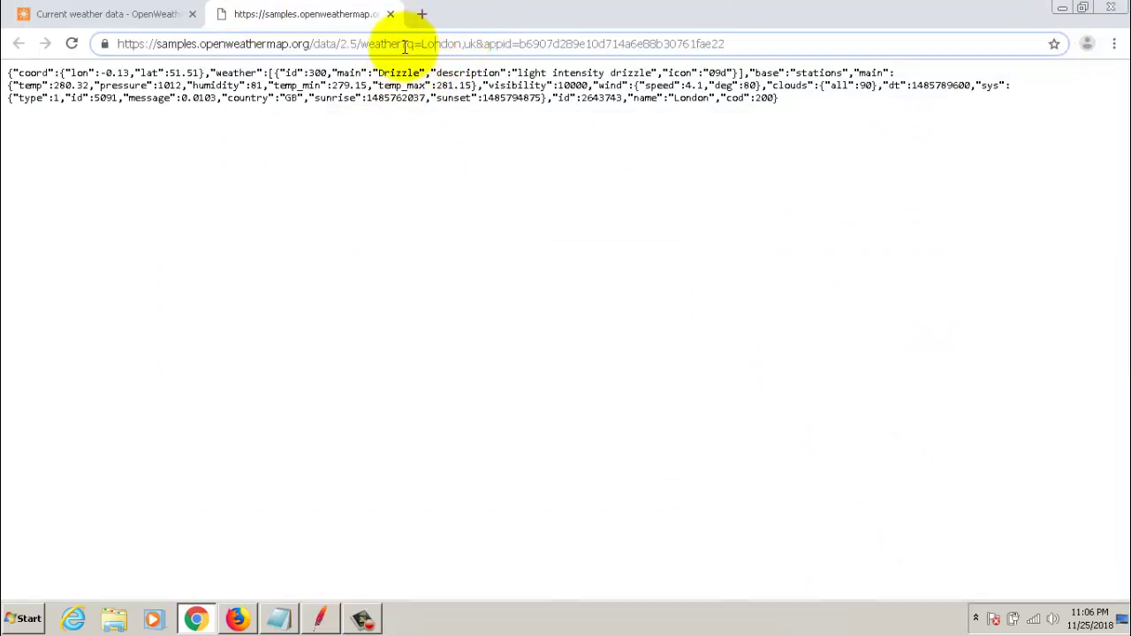
pyautogui.moveTo(407, 45); pyautogui.dragTo(669, 44)
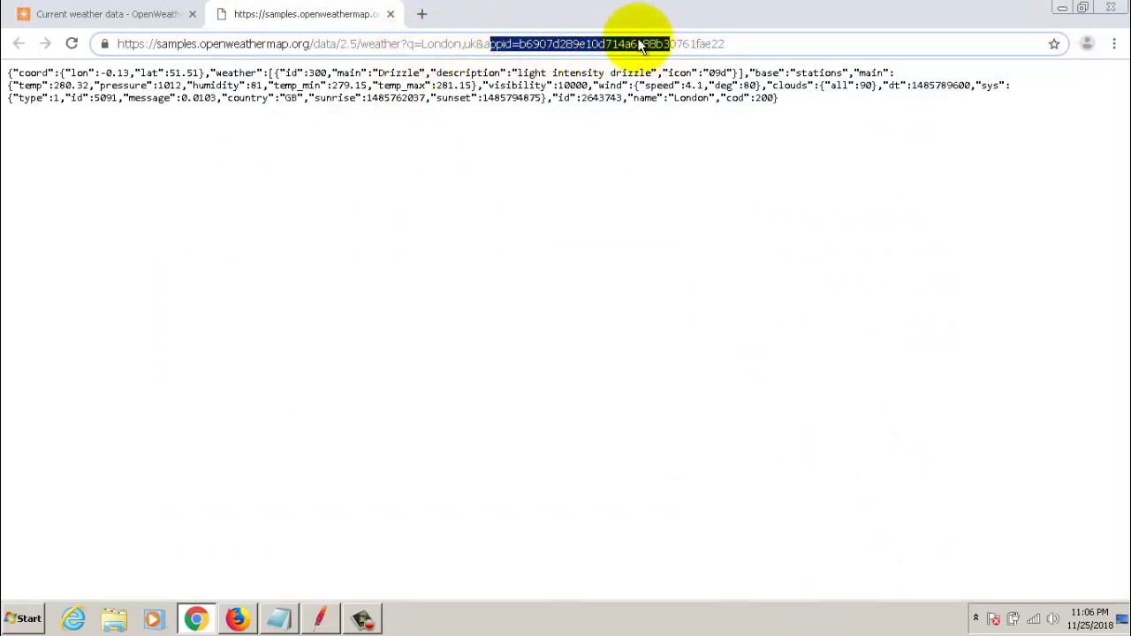
pyautogui.click(138, 12)
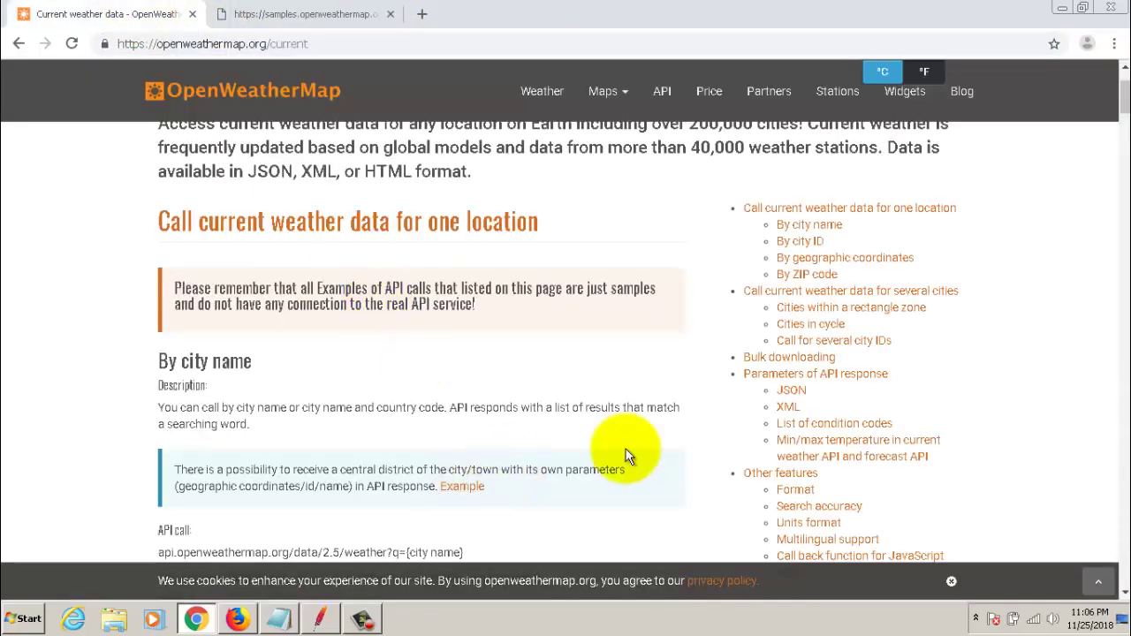
pyautogui.moveTo(1122, 89); pyautogui.dragTo(1125, 128)
pyautogui.moveTo(477, 308); pyautogui.dragTo(150, 306)
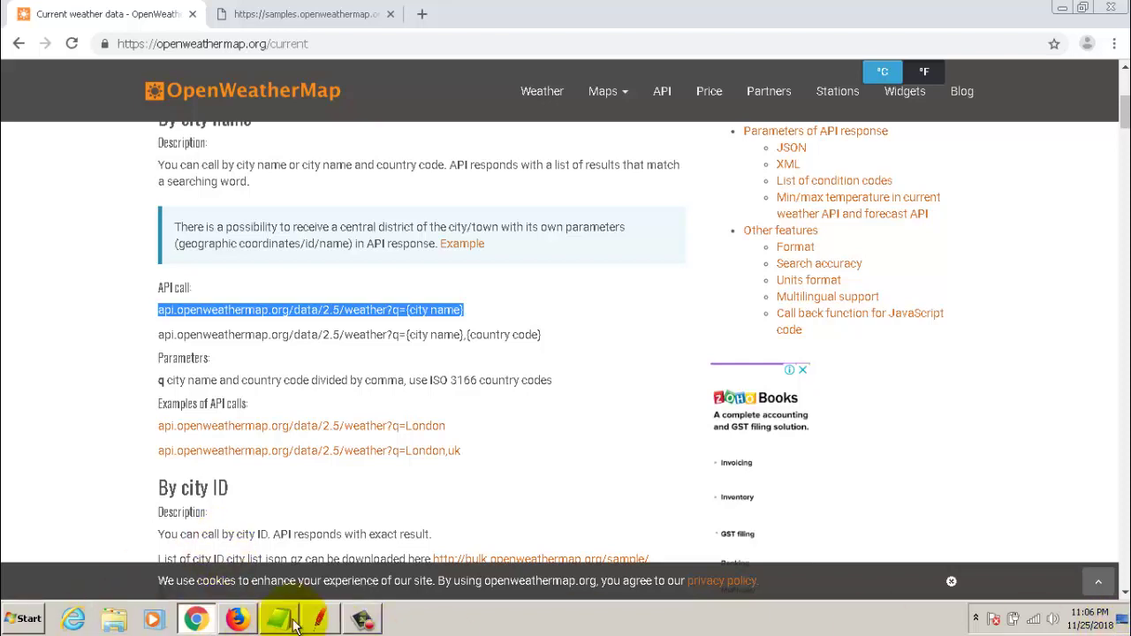
# - Show the desktop and open the appid text file in a maximized Notepad window
pyautogui.click(281, 622)
pyautogui.click(281, 623)
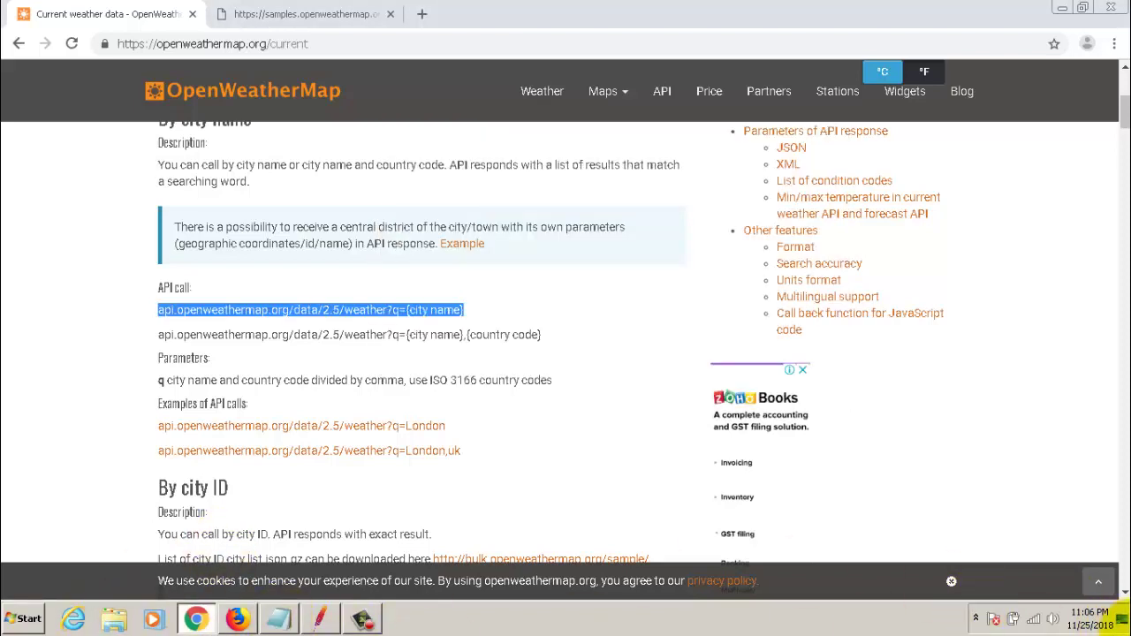
pyautogui.click(1120, 622)
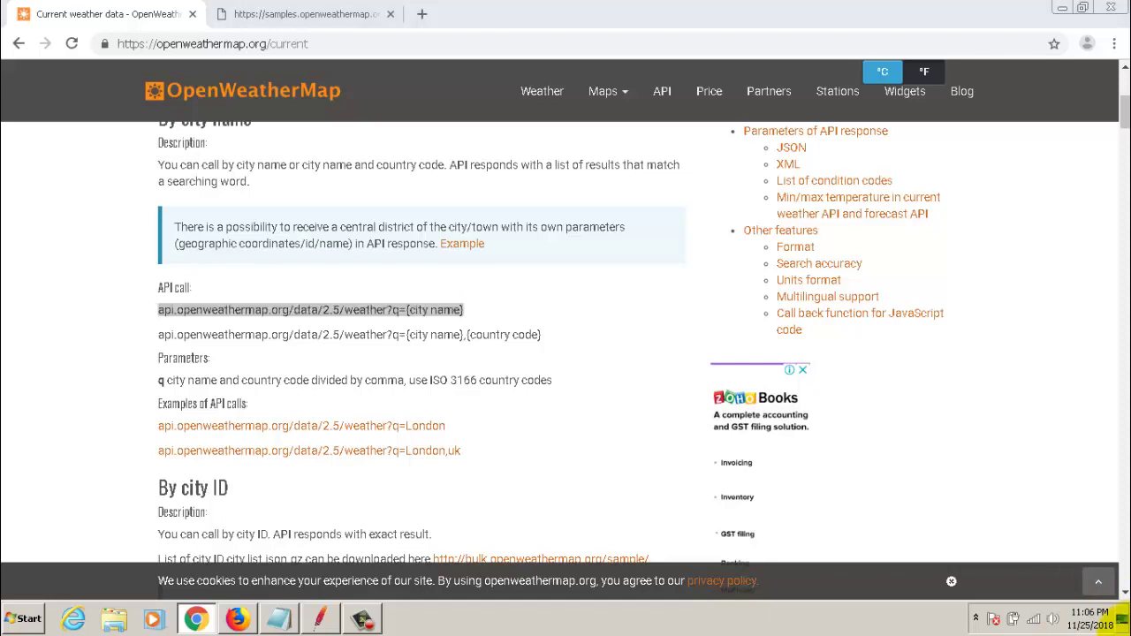
pyautogui.click(1124, 623)
pyautogui.click(467, 431)
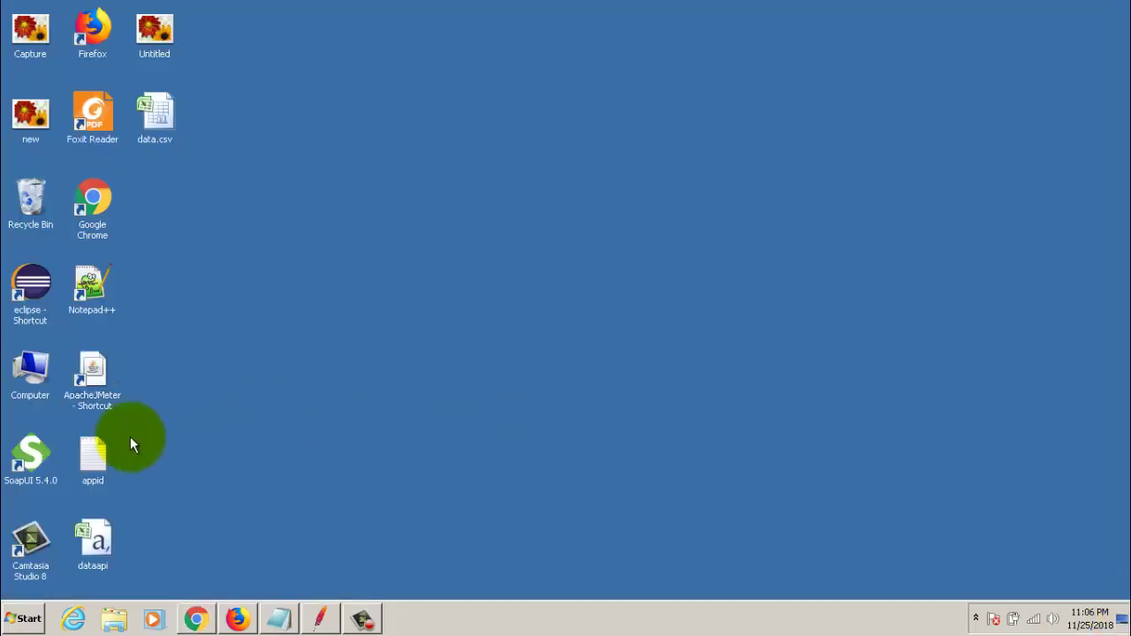
pyautogui.click(85, 452)
pyautogui.doubleClick(85, 451)
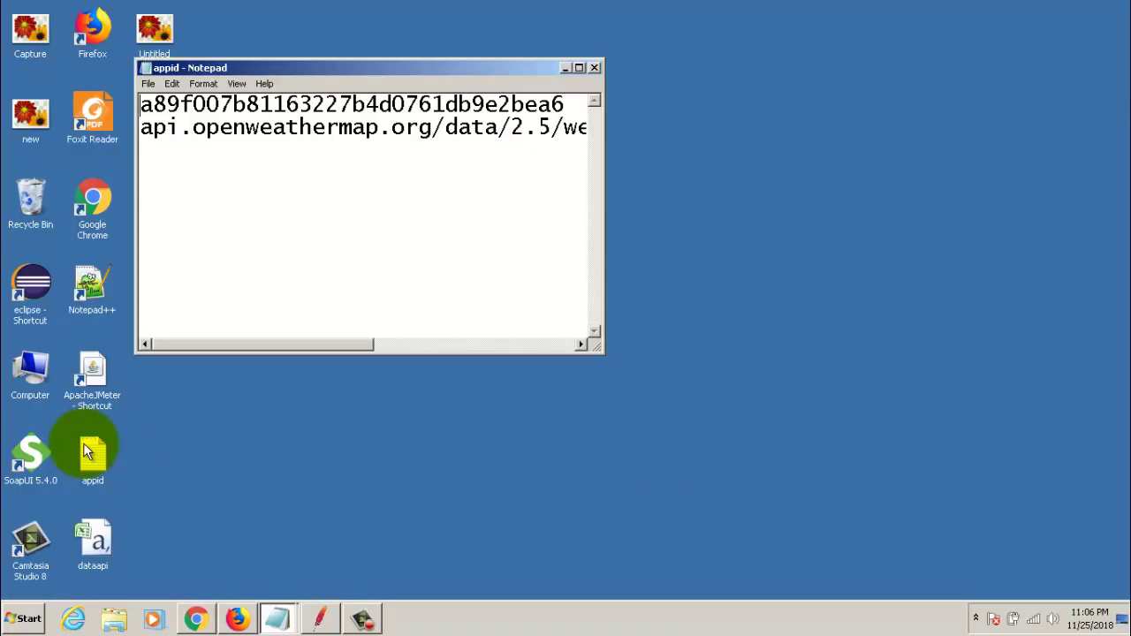
pyautogui.doubleClick(414, 65)
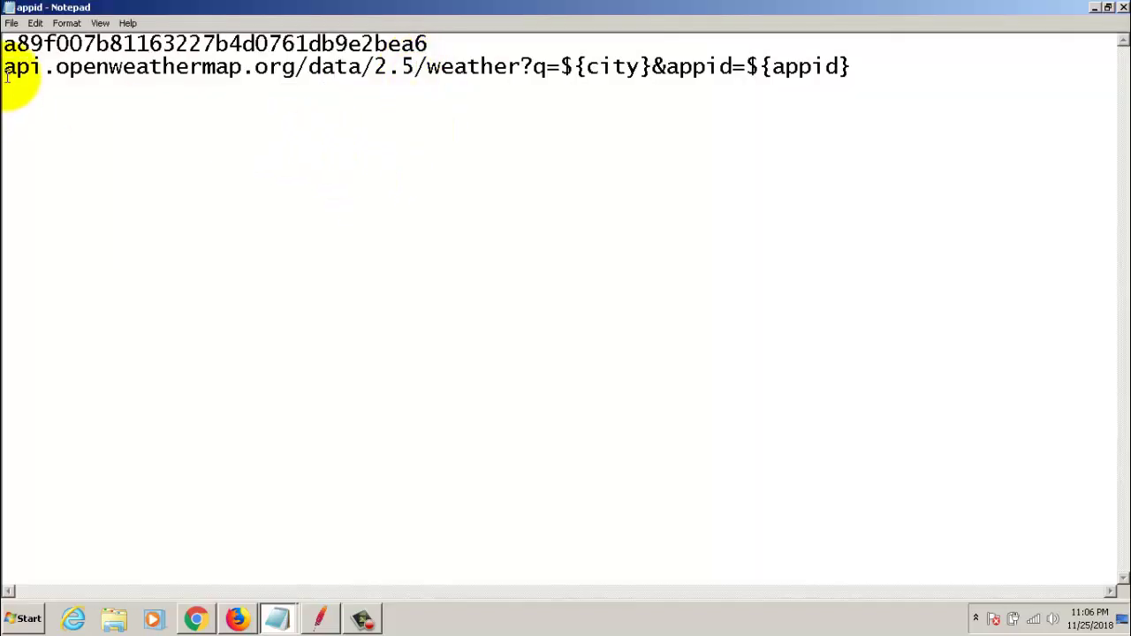
# - Review the parameterized request URL and break it after api.openweathermap.org so the host stands on its own line
pyautogui.moveTo(7, 68); pyautogui.dragTo(104, 64)
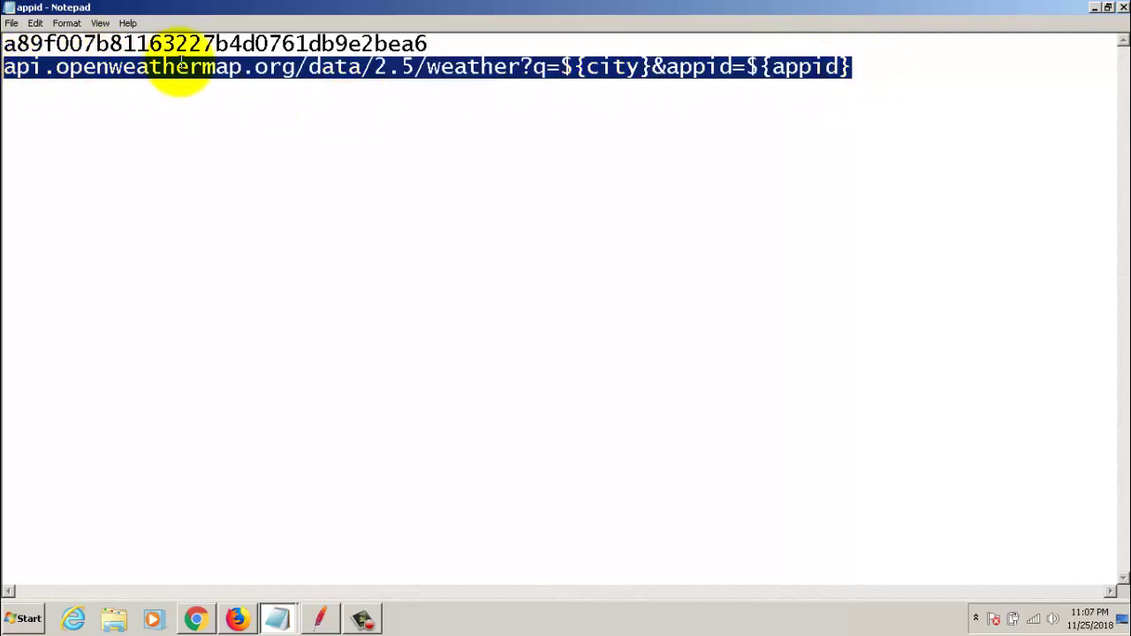
pyautogui.click(244, 73)
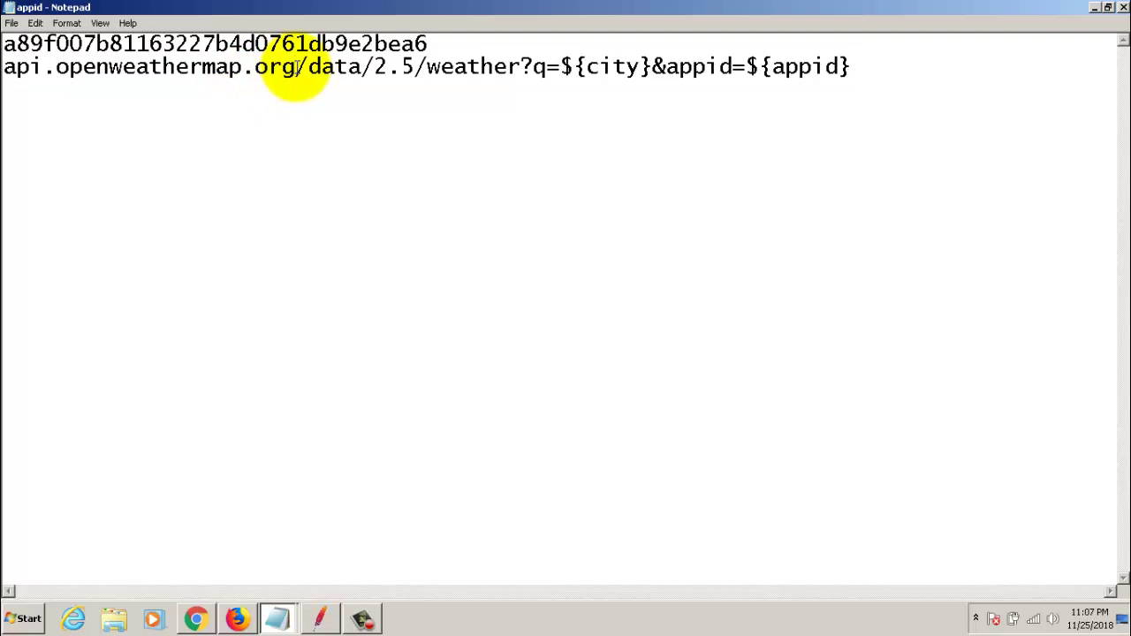
pyautogui.moveTo(150, 69); pyautogui.dragTo(758, 71)
pyautogui.click(770, 69)
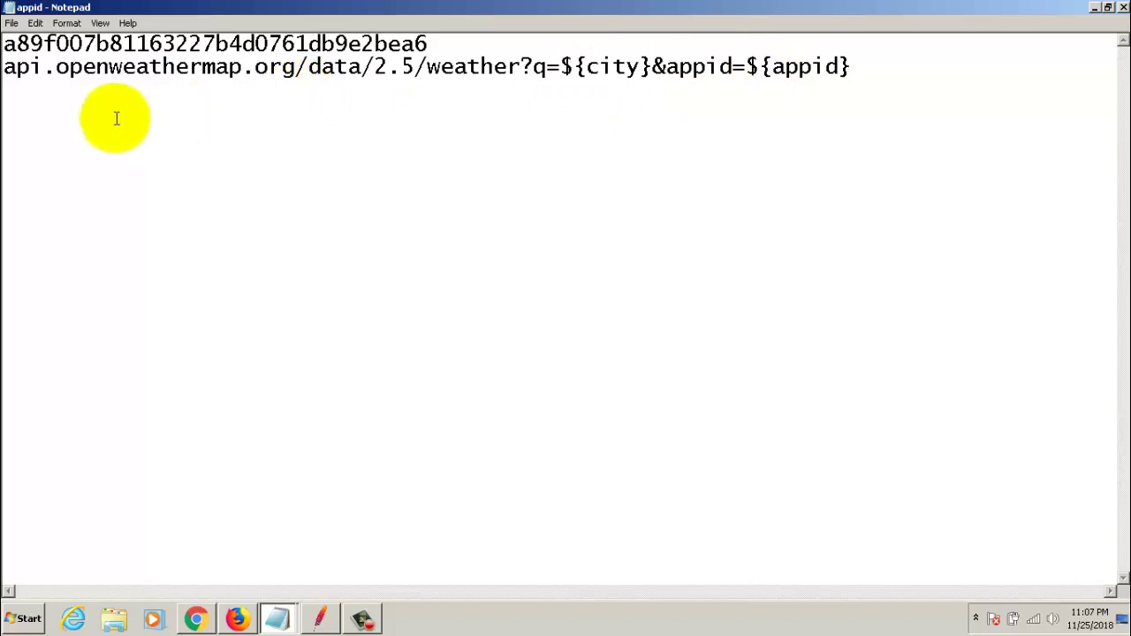
pyautogui.moveTo(7, 68); pyautogui.dragTo(297, 70)
pyautogui.click(296, 71)
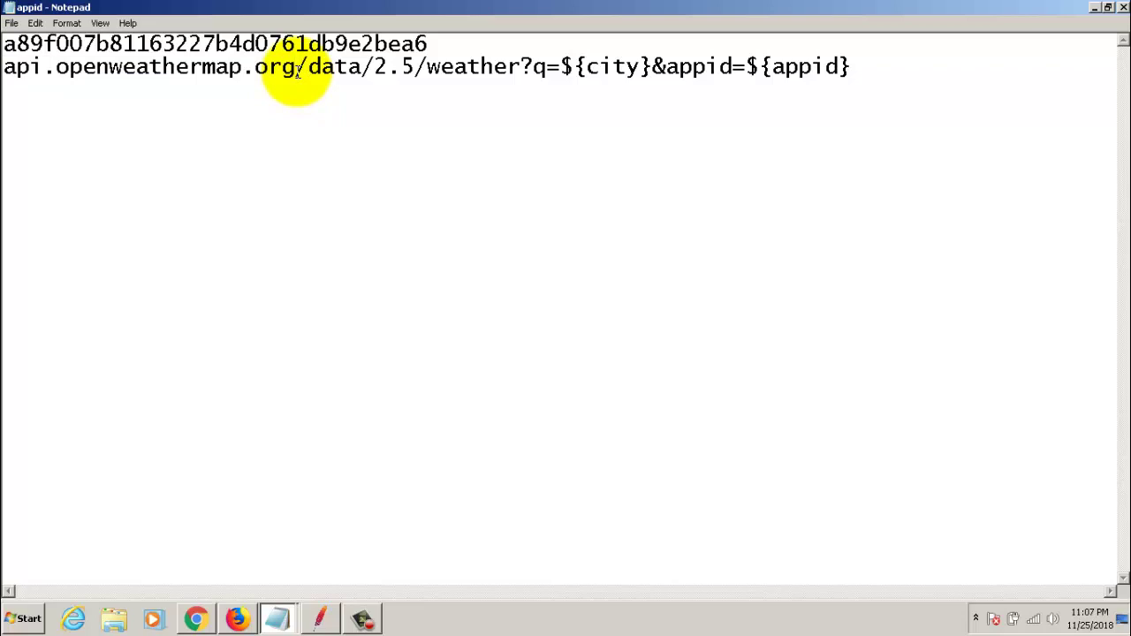
pyautogui.press('Return')
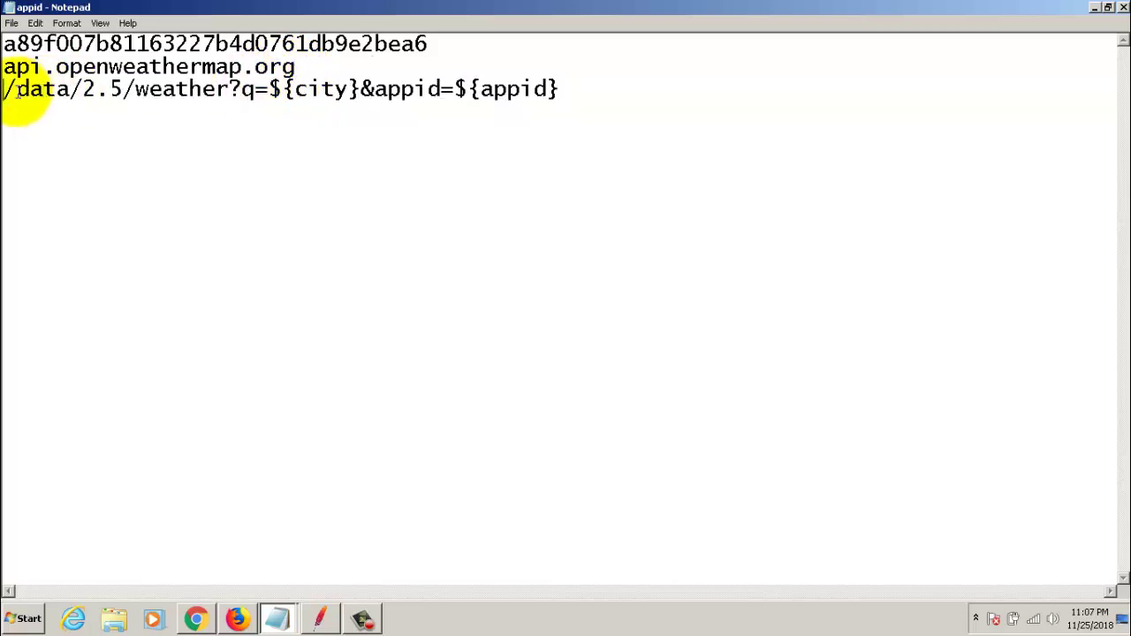
# - Break the text after /data/2.5/weather? so the q and appid parameters stand on a separate line
pyautogui.moveTo(5, 89); pyautogui.dragTo(227, 101)
pyautogui.doubleClick(553, 92)
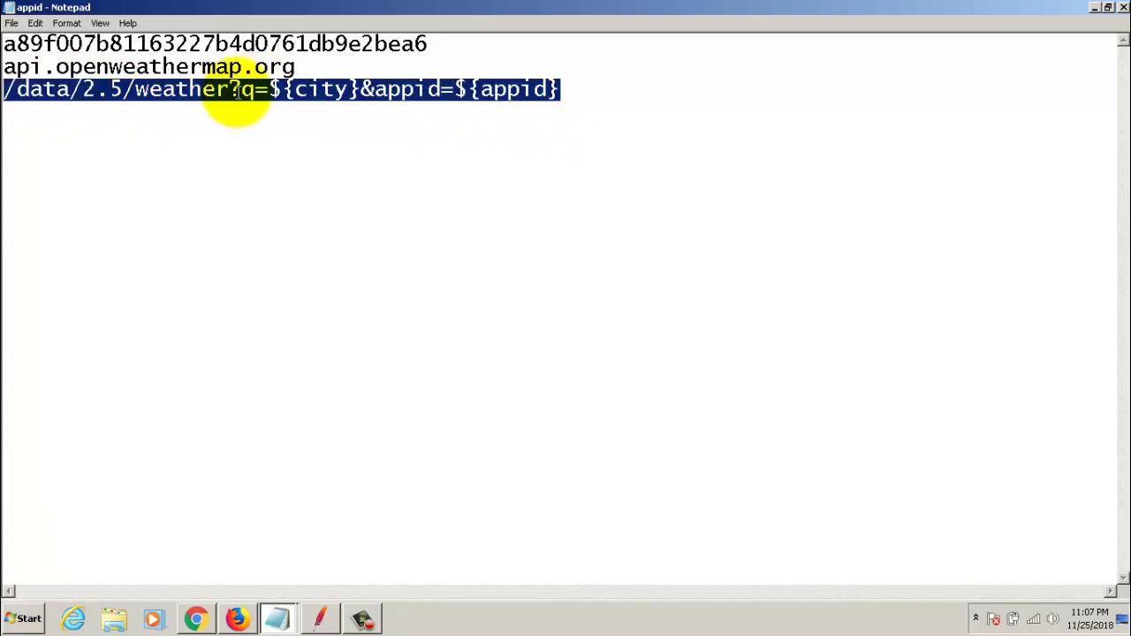
pyautogui.click(239, 92)
pyautogui.press('Return')
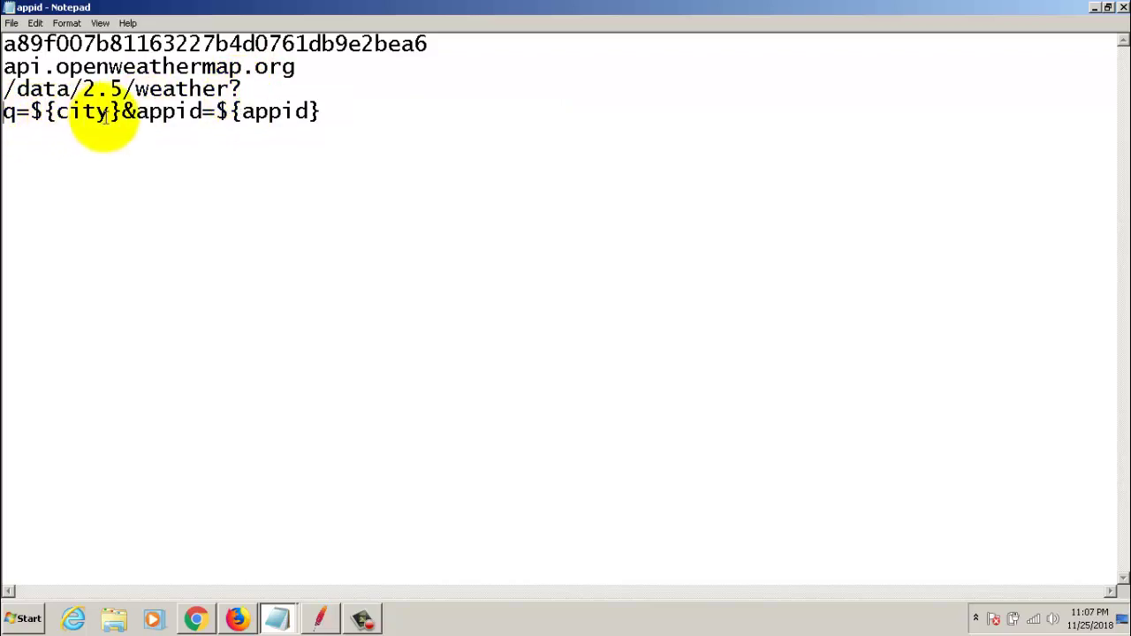
pyautogui.moveTo(135, 113); pyautogui.dragTo(273, 113)
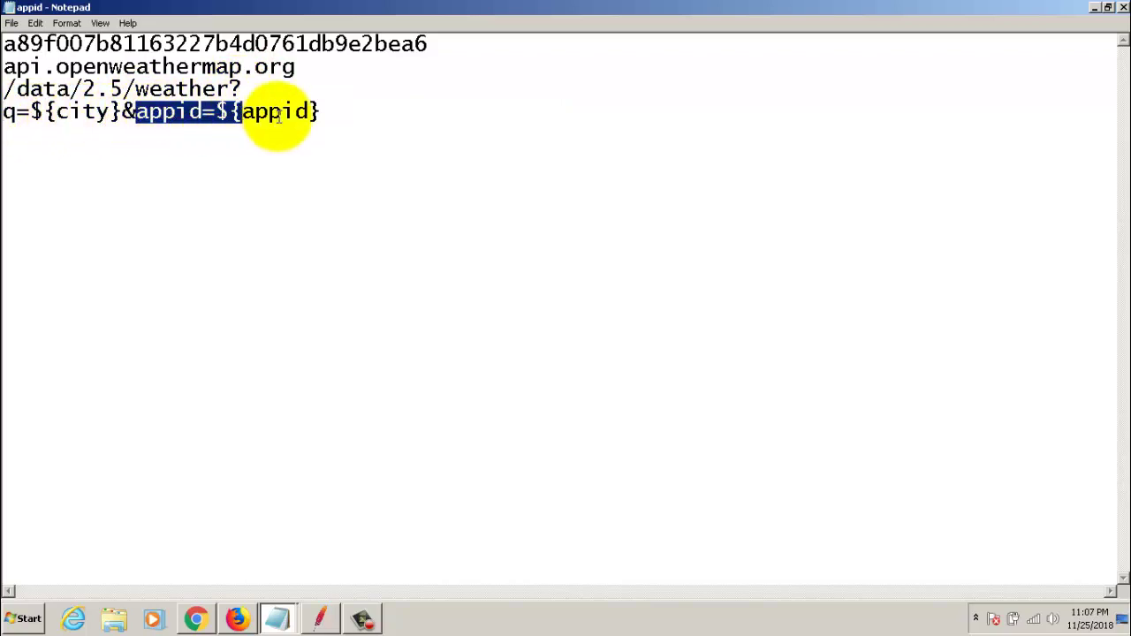
pyautogui.click(278, 113)
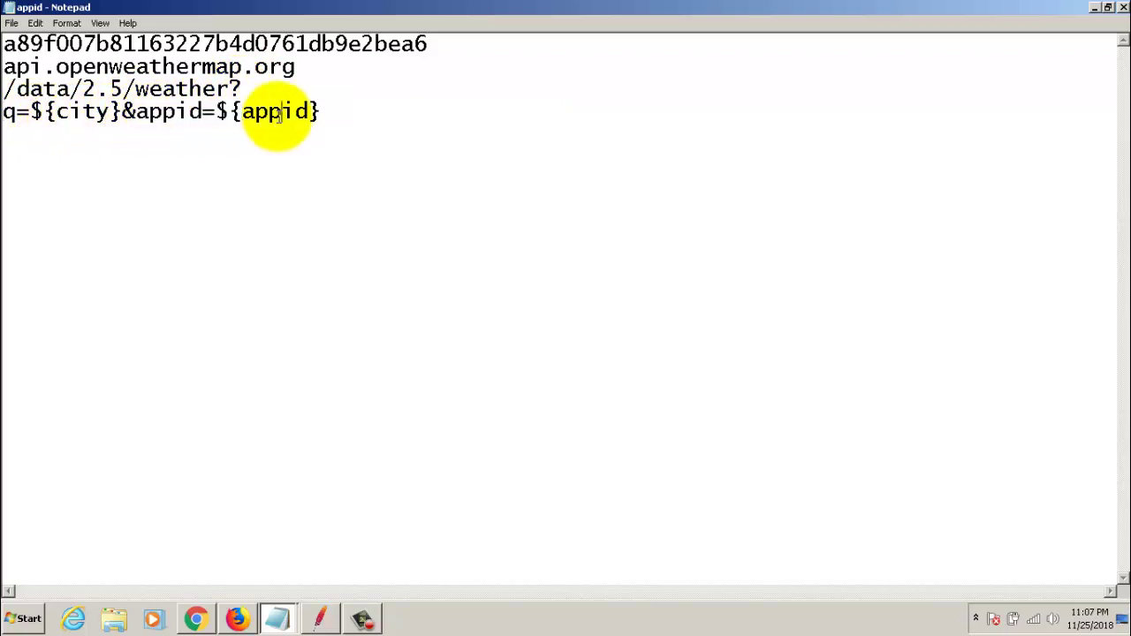
pyautogui.moveTo(15, 113); pyautogui.dragTo(176, 114)
# - Add the variable syntax ${} below the query parameters, trying a sample name inside the braces and removing it
pyautogui.click(372, 112)
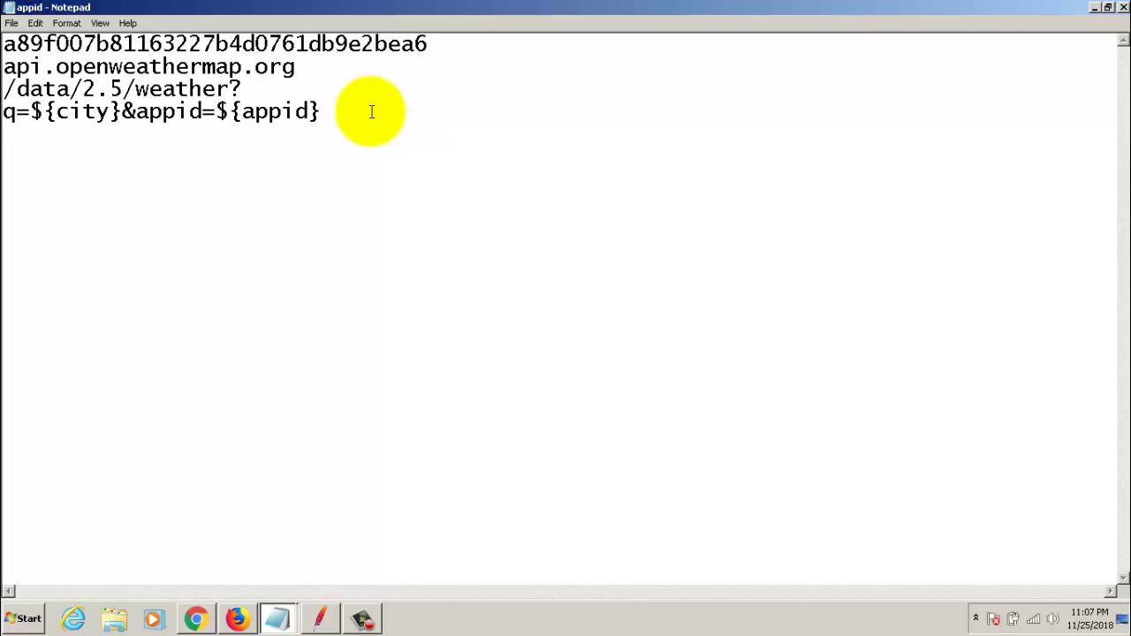
pyautogui.write('$')
pyautogui.write('{}')
pyautogui.write('paras')
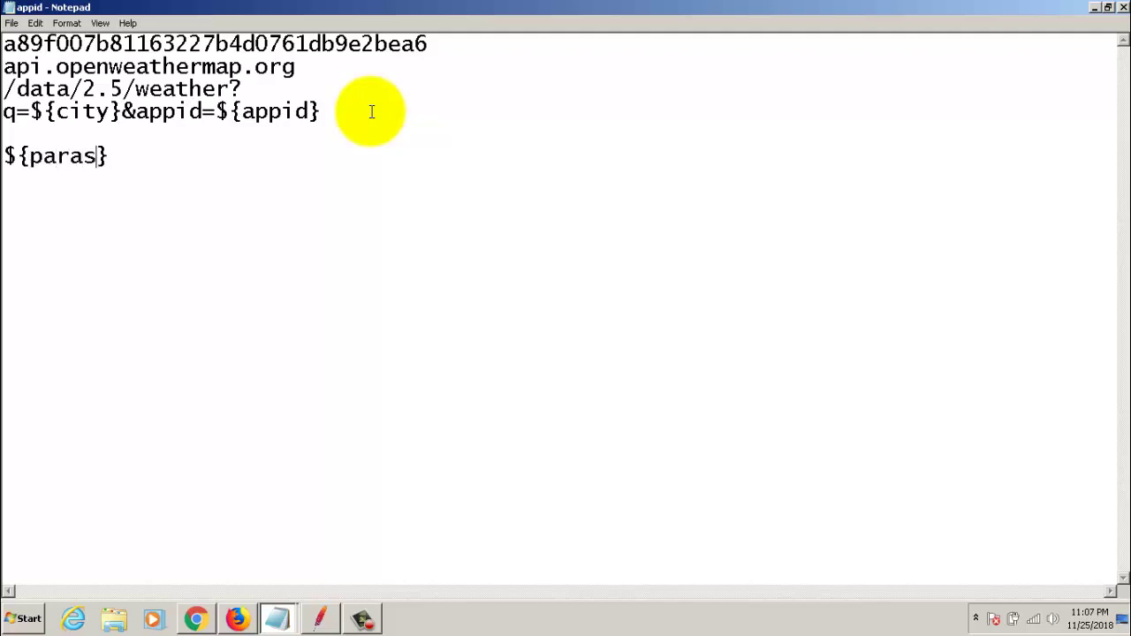
pyautogui.press('BackSpace')
pyautogui.press('BackSpace')
pyautogui.press('BackSpace')
pyautogui.press('BackSpace')
pyautogui.press('BackSpace')
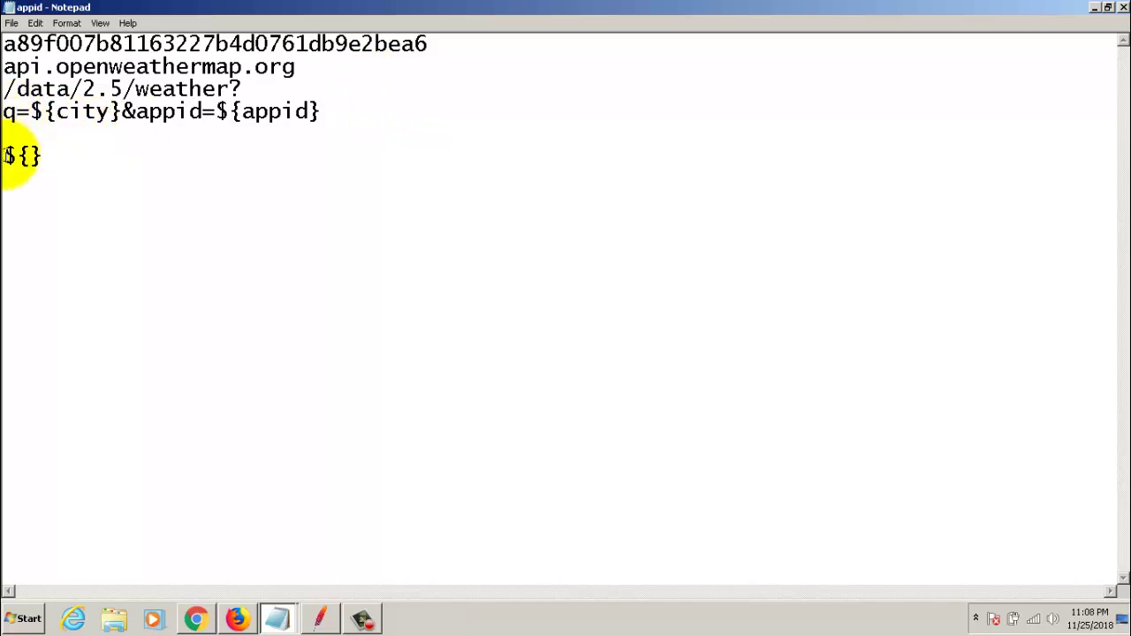
# - Complete the syntax line as the example parameter q=${ex} and minimize the notes
pyautogui.click(5, 157)
pyautogui.write('q=')
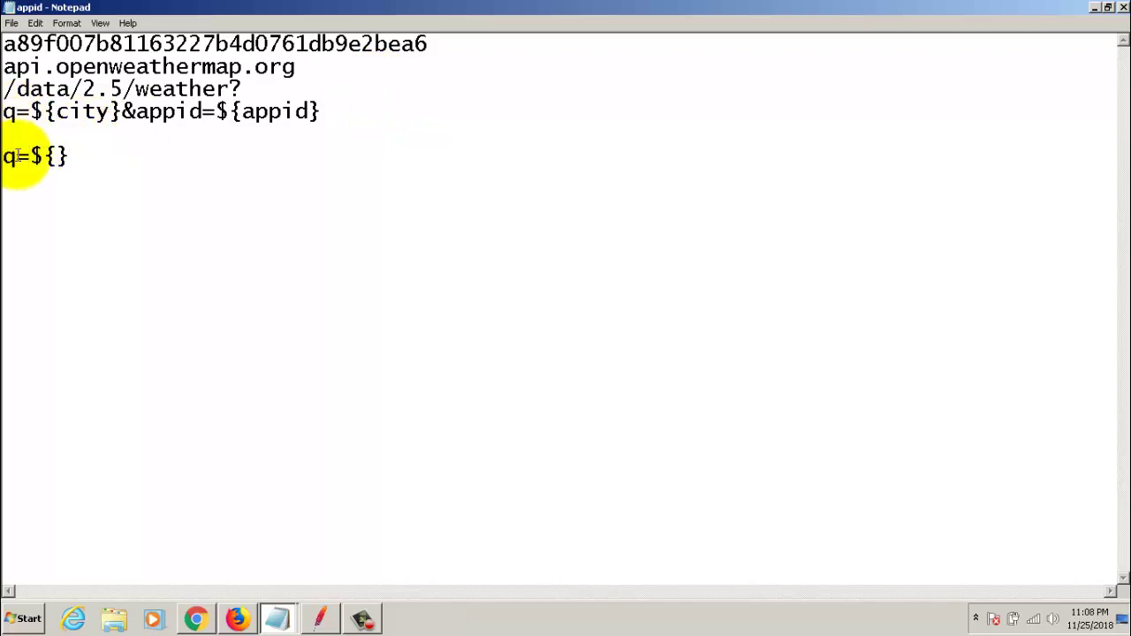
pyautogui.moveTo(108, 161); pyautogui.dragTo(7, 157)
pyautogui.click(60, 165)
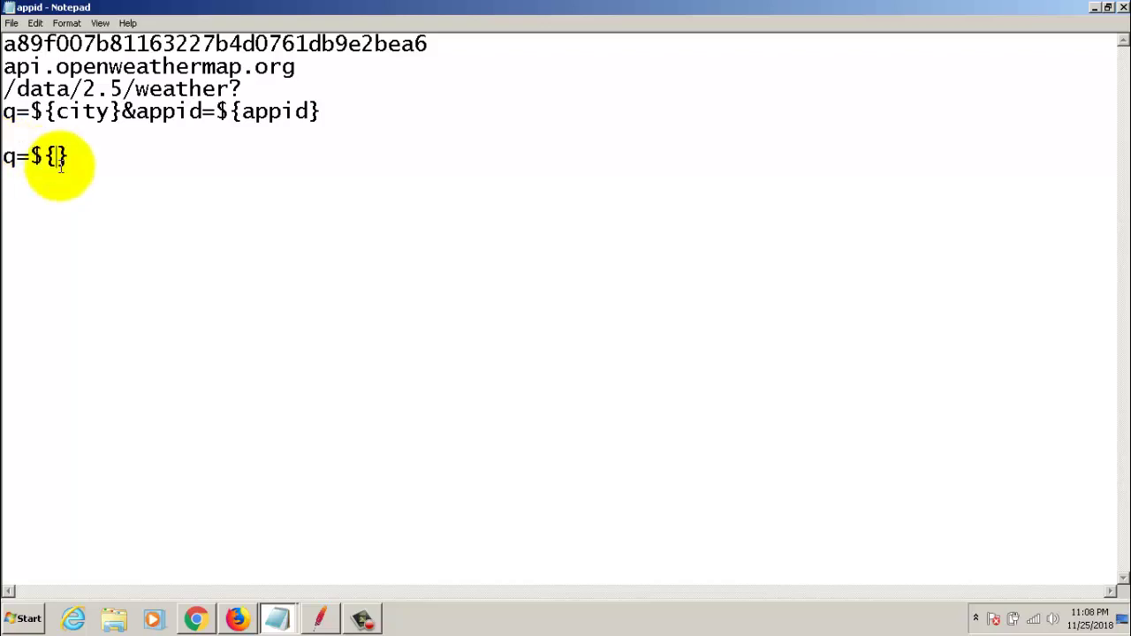
pyautogui.write('ex')
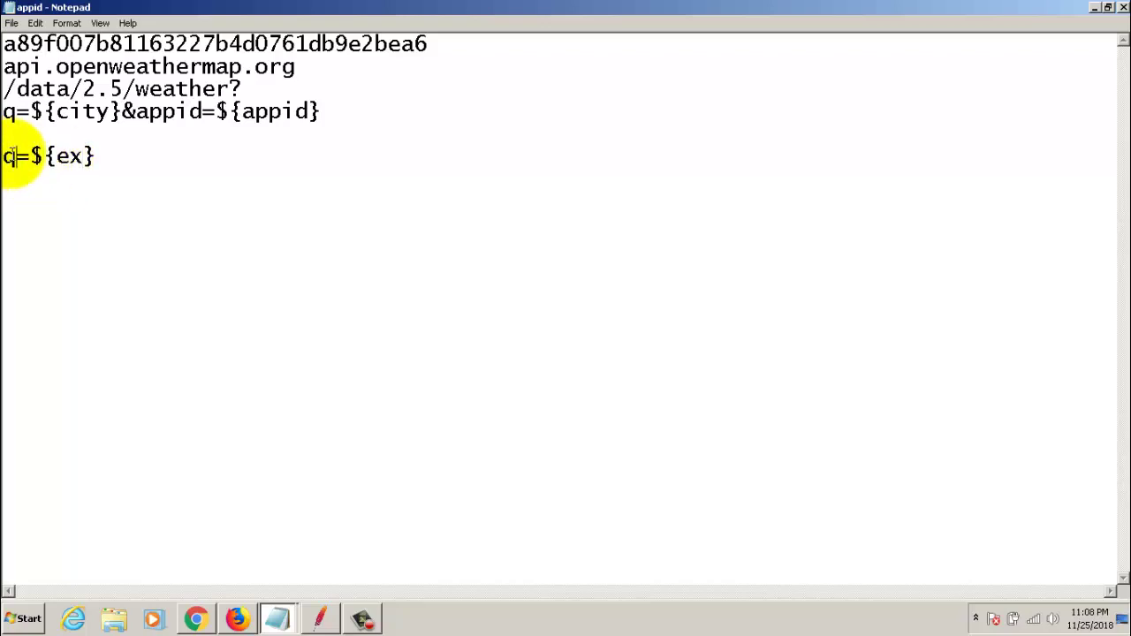
pyautogui.moveTo(45, 157); pyautogui.dragTo(90, 159)
pyautogui.click(90, 159)
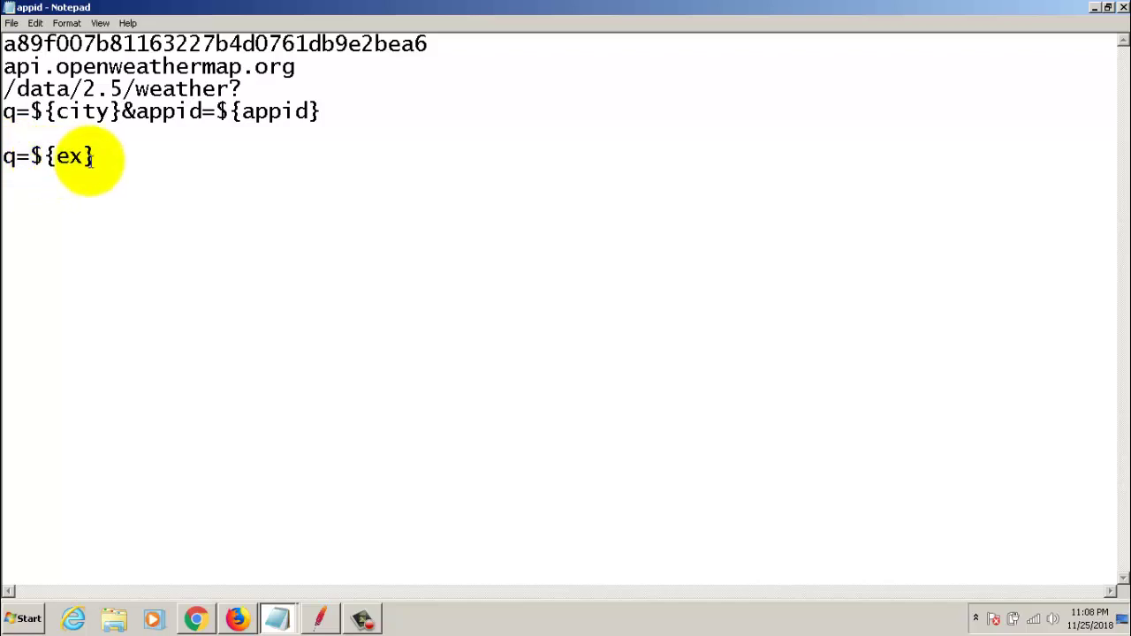
pyautogui.click(1095, 8)
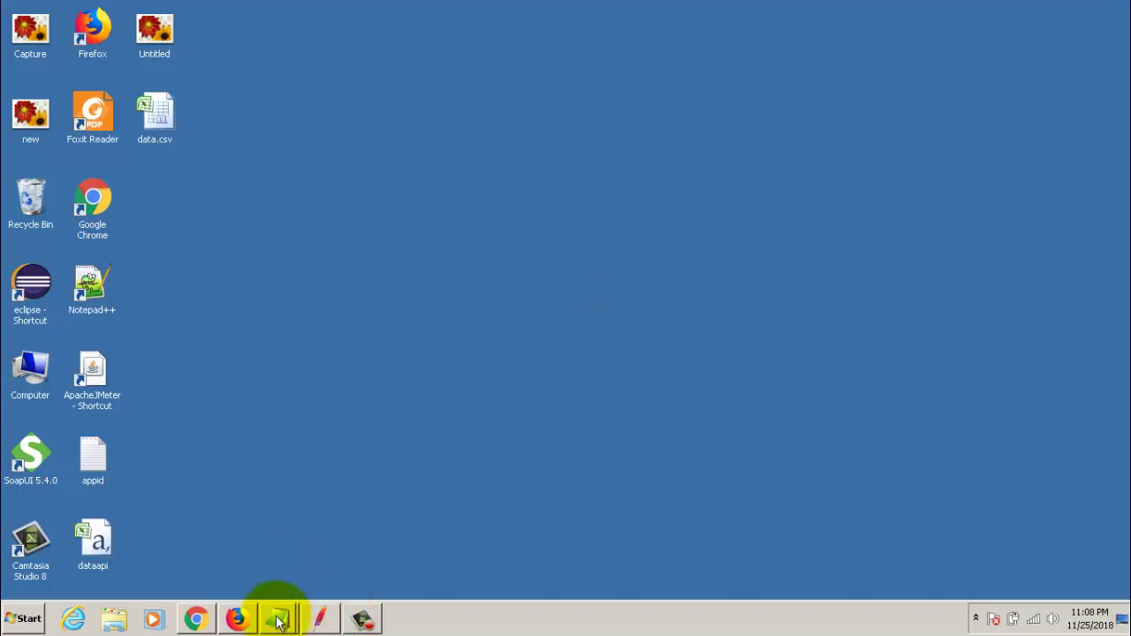
# - Reopen the appid notes, examine the ${appid} variable syntax in the query line, and minimize the notes
pyautogui.moveTo(277, 617)
pyautogui.click(281, 585)
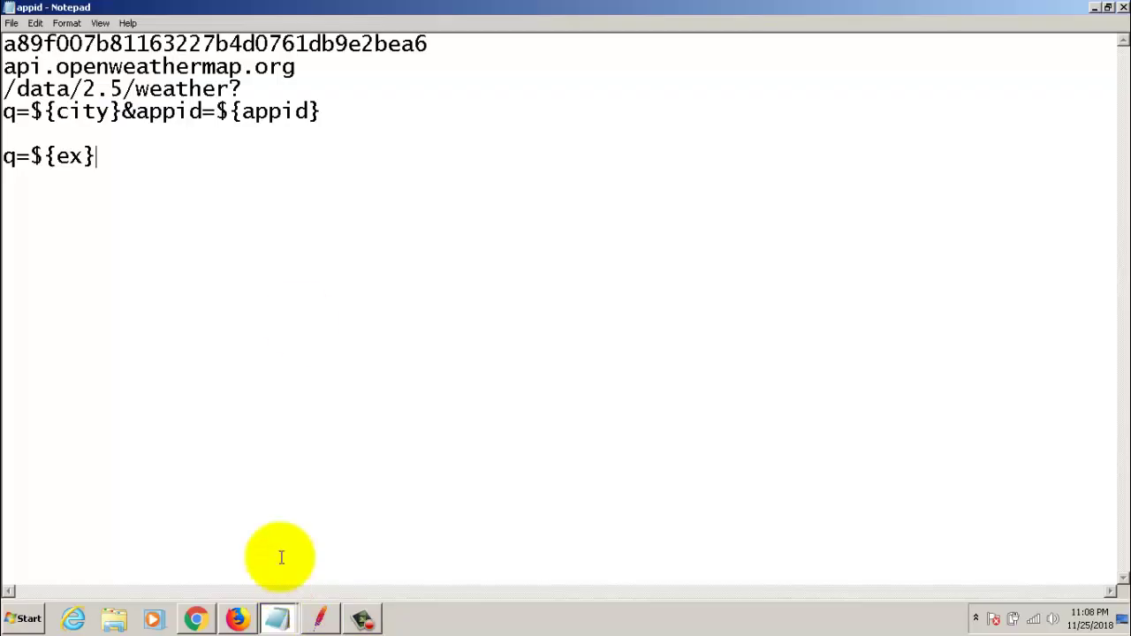
pyautogui.moveTo(298, 321); pyautogui.dragTo(322, 112)
pyautogui.click(202, 112)
pyautogui.click(222, 113)
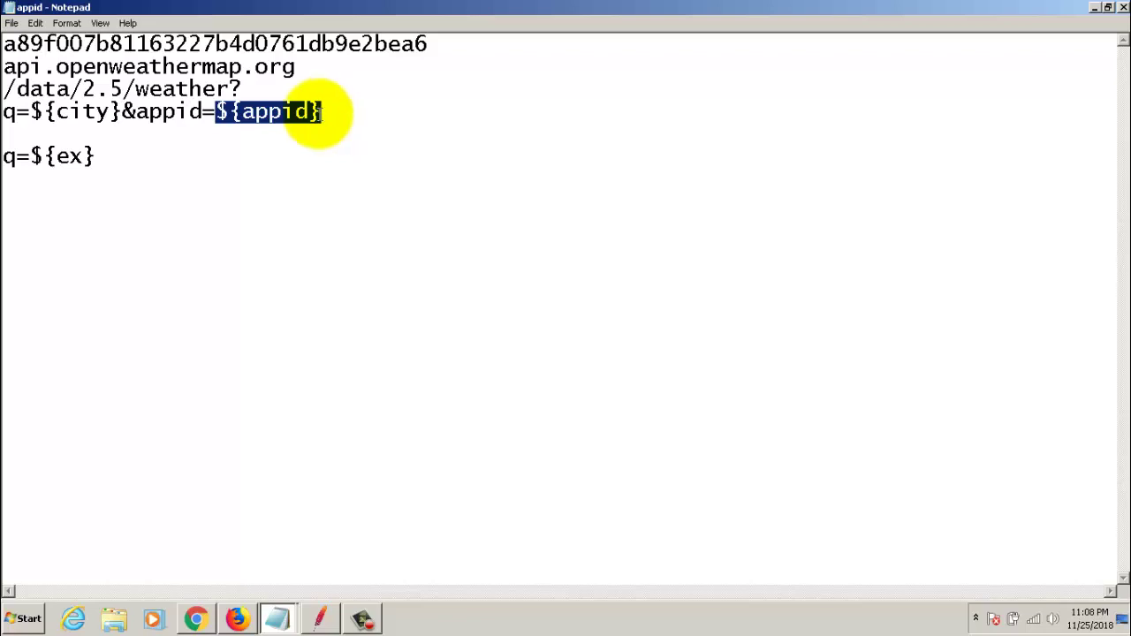
pyautogui.moveTo(305, 113)
pyautogui.mouseDown()
pyautogui.moveTo(244, 112)
pyautogui.moveTo(311, 115)
pyautogui.mouseUp()
pyautogui.click(246, 113)
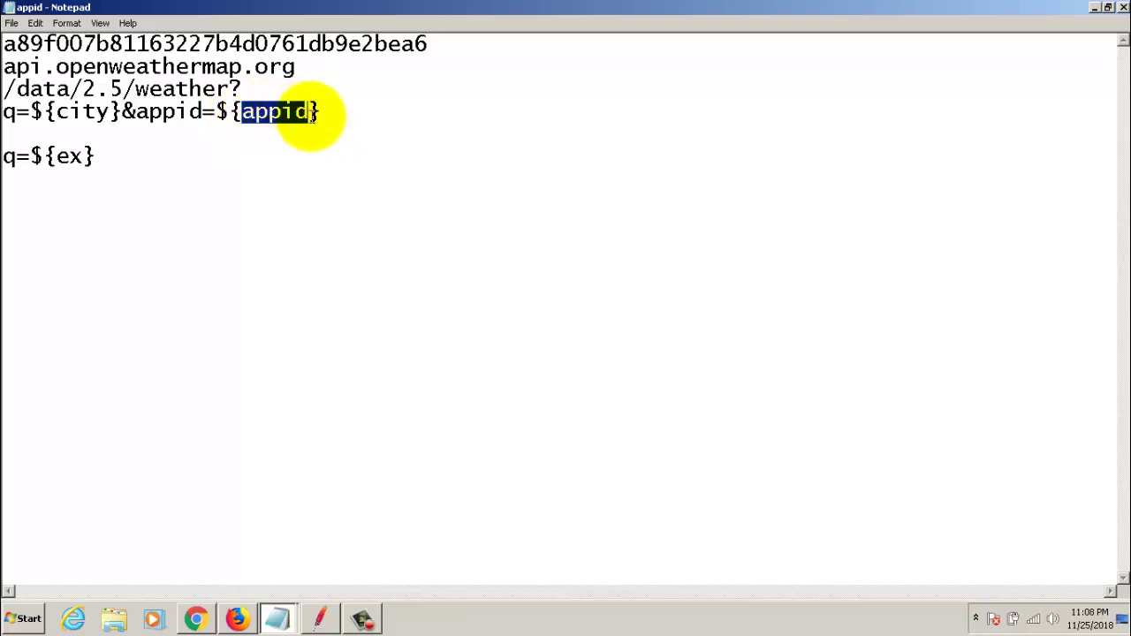
pyautogui.click(311, 115)
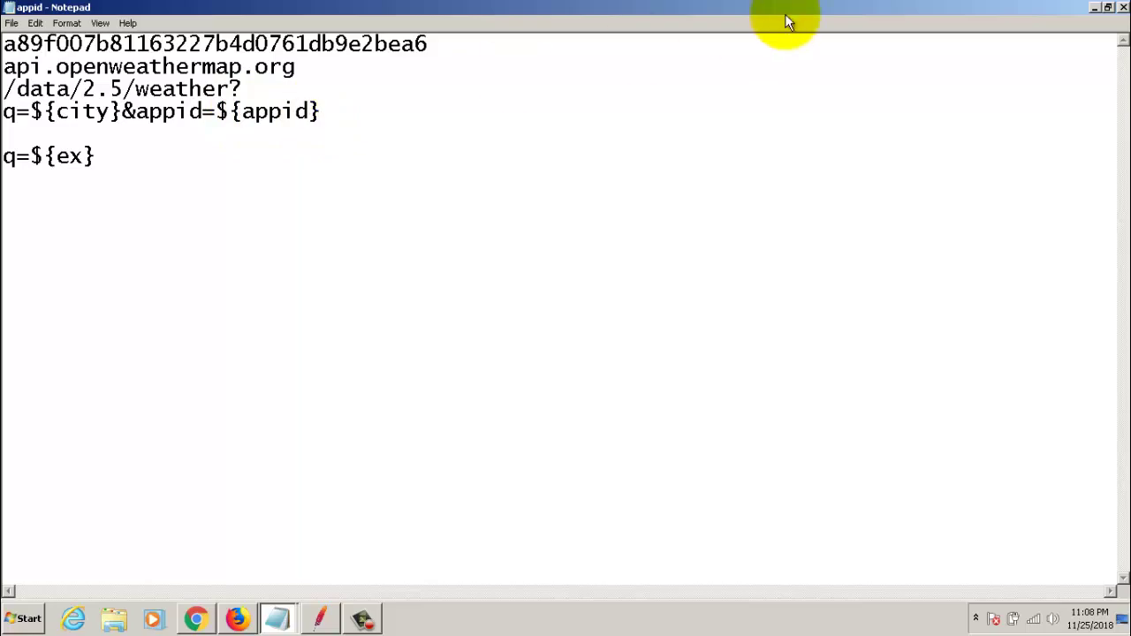
pyautogui.click(1095, 7)
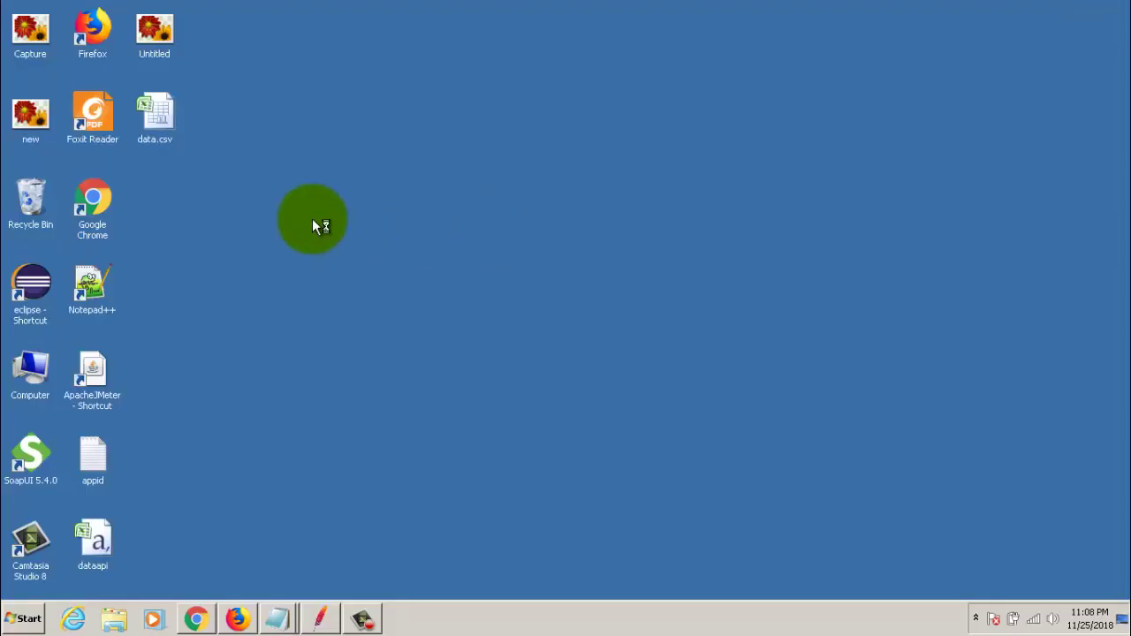
pyautogui.rightClick(311, 219)
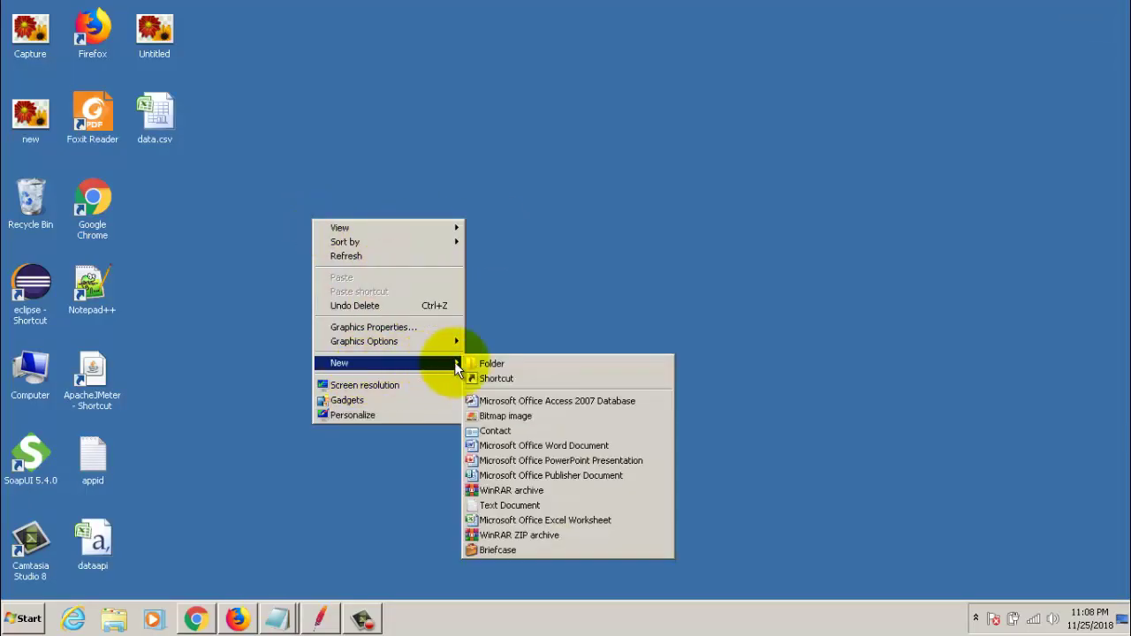
pyautogui.click(482, 361)
pyautogui.press('Return')
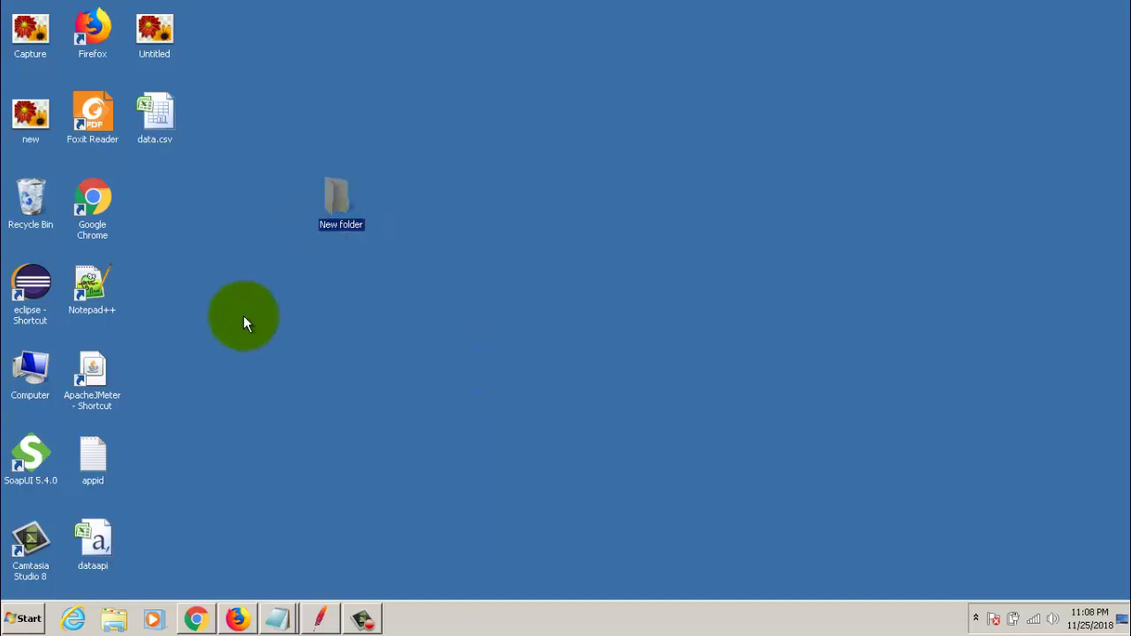
pyautogui.press('Delete')
pyautogui.press('Return')
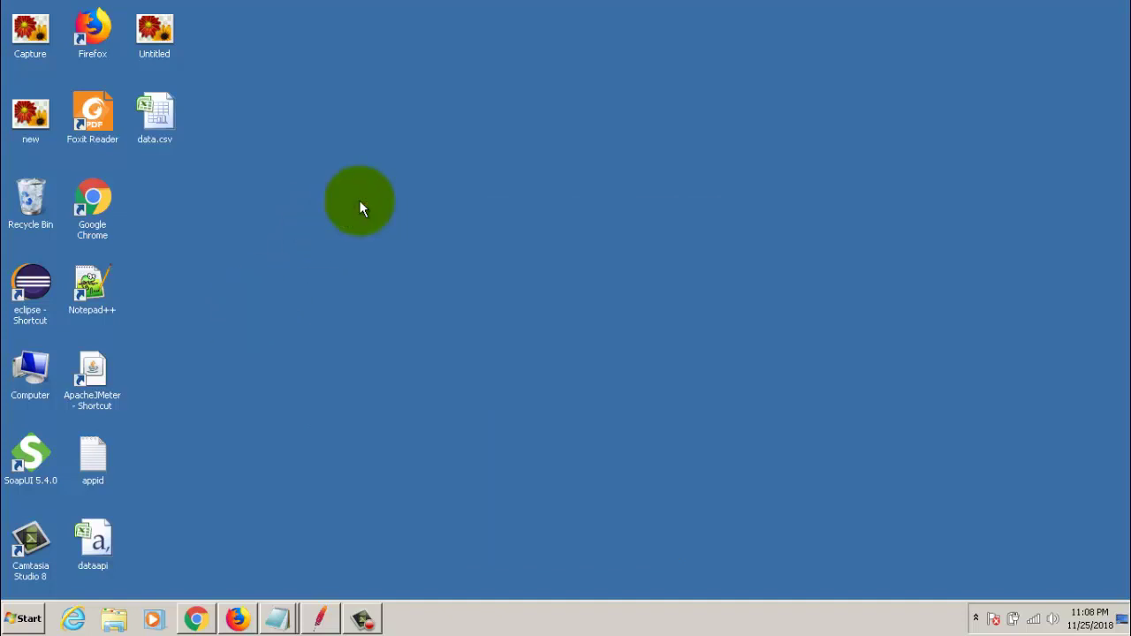
# - Create a new Excel worksheet on the desktop, open it, and shrink its window so the desktop icons stay visible
pyautogui.rightClick(337, 222)
pyautogui.moveTo(398, 365)
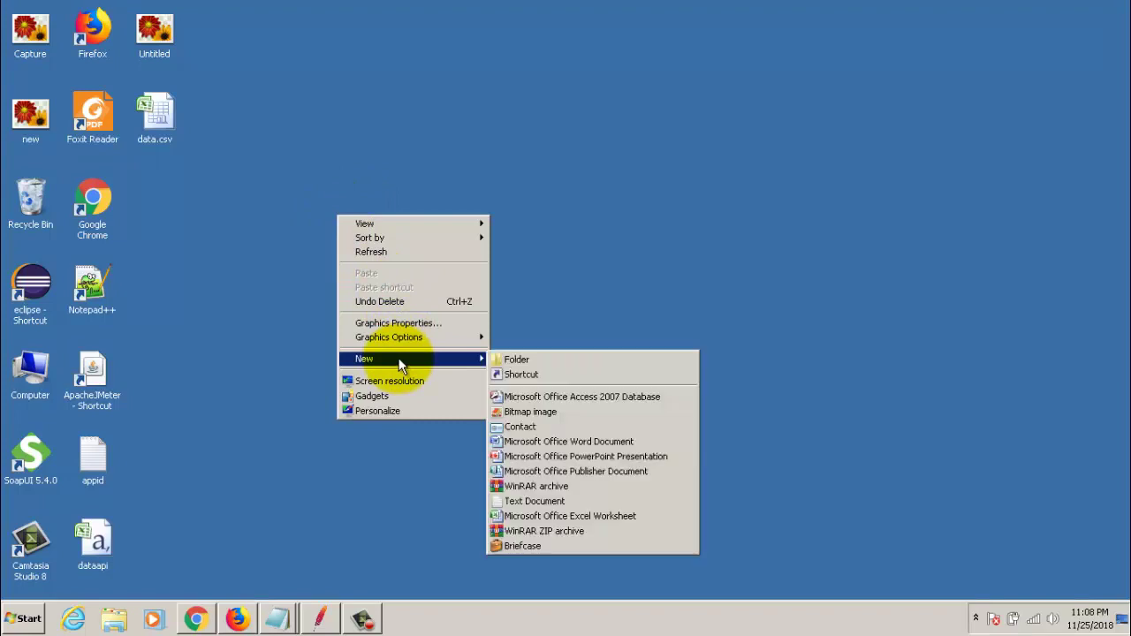
pyautogui.click(578, 513)
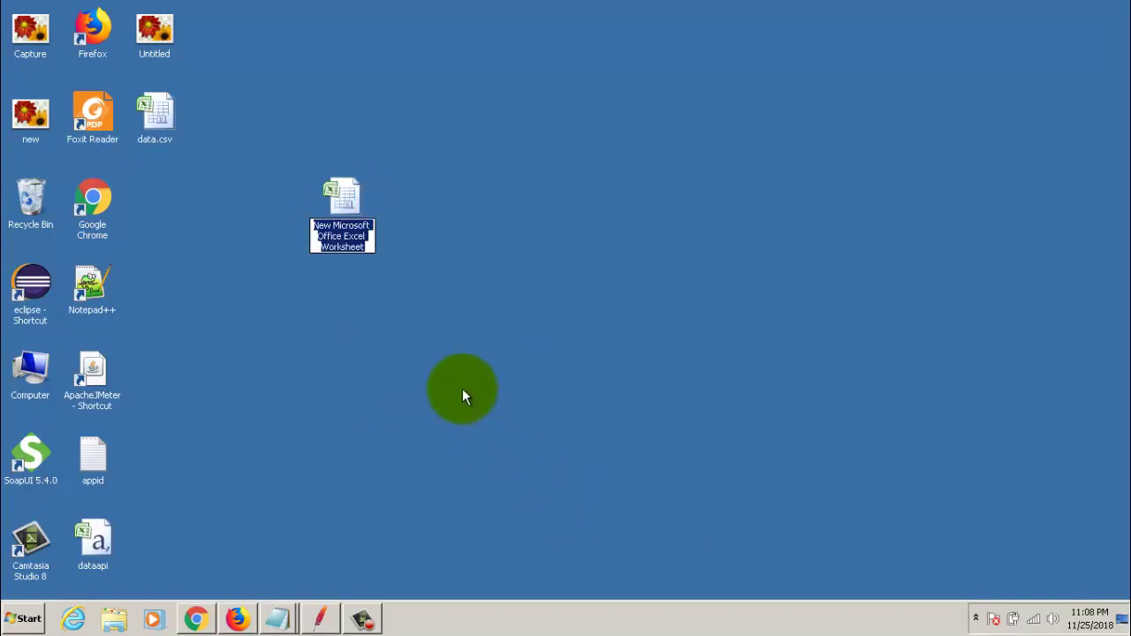
pyautogui.doubleClick(344, 219)
pyautogui.press('Return')
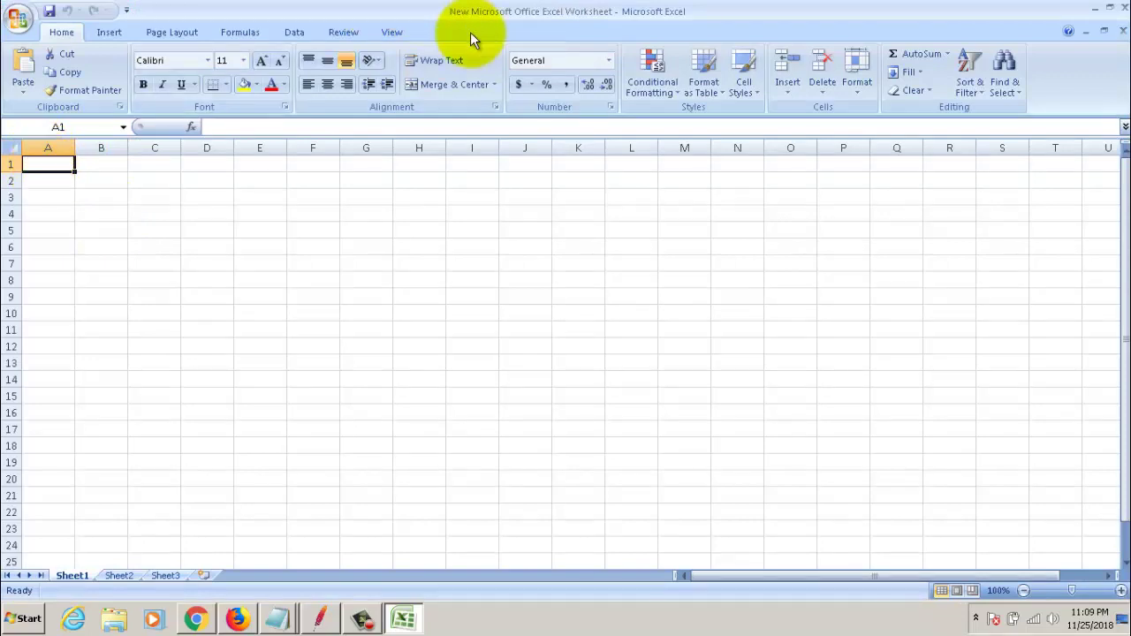
pyautogui.doubleClick(401, 17)
pyautogui.moveTo(401, 52); pyautogui.dragTo(550, 68)
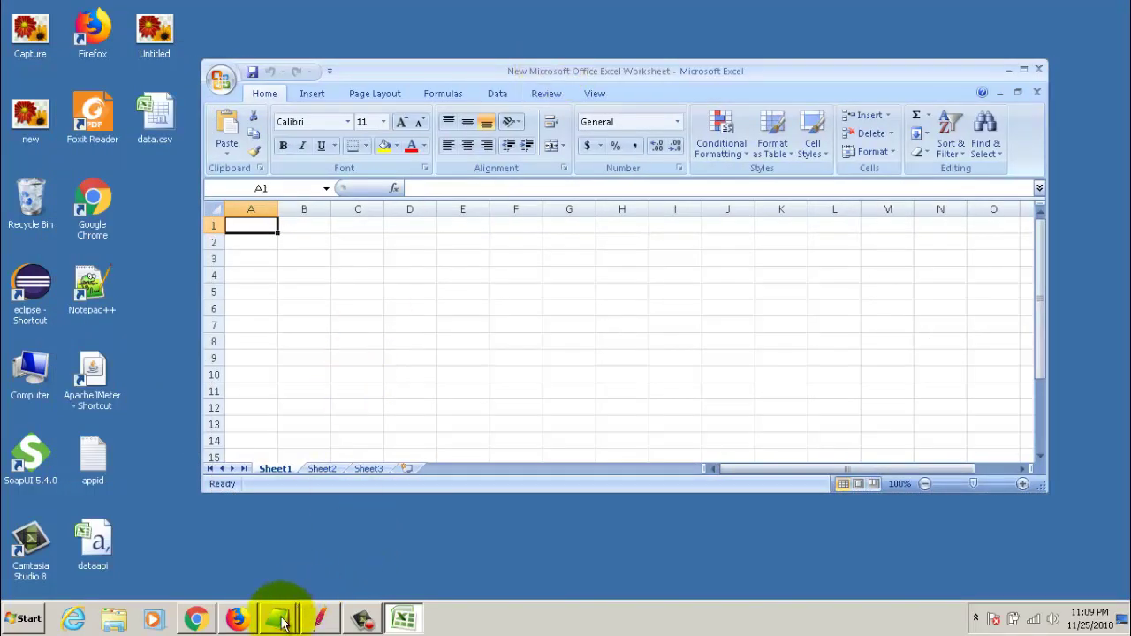
# - Switch back to the appid notes and examine the query line, focusing on the q parameter
pyautogui.moveTo(279, 621)
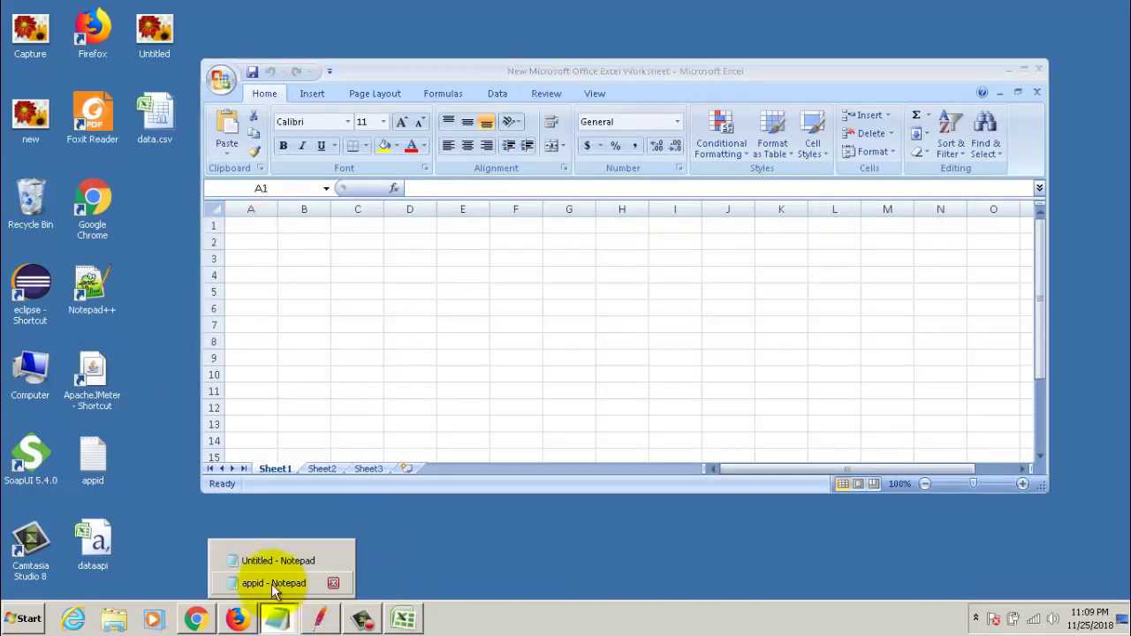
pyautogui.click(271, 583)
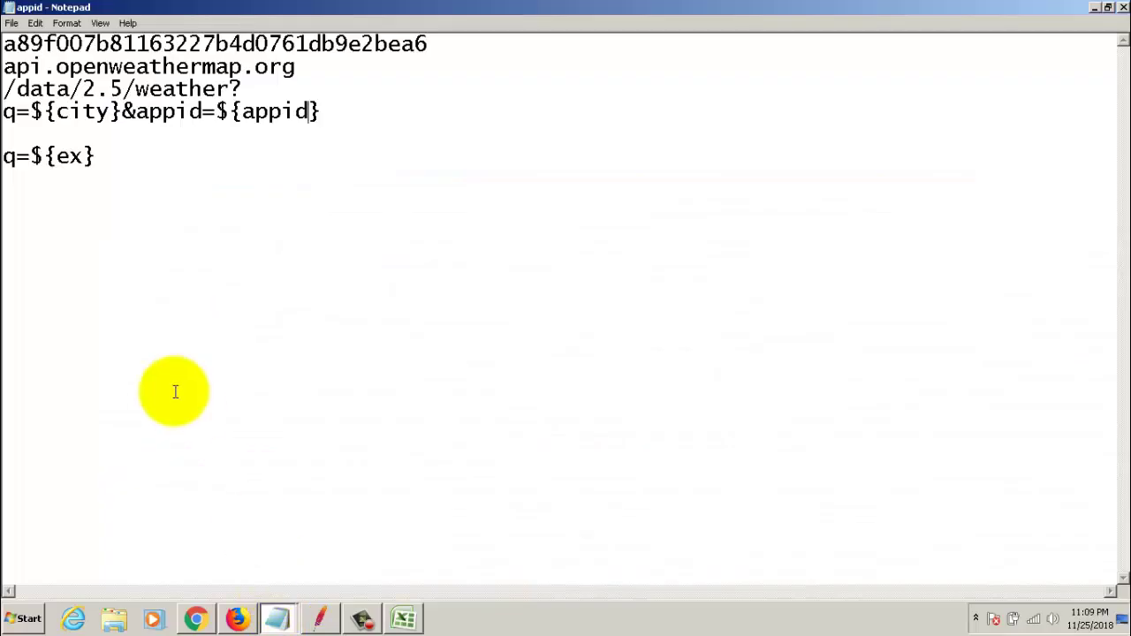
pyautogui.click(251, 95)
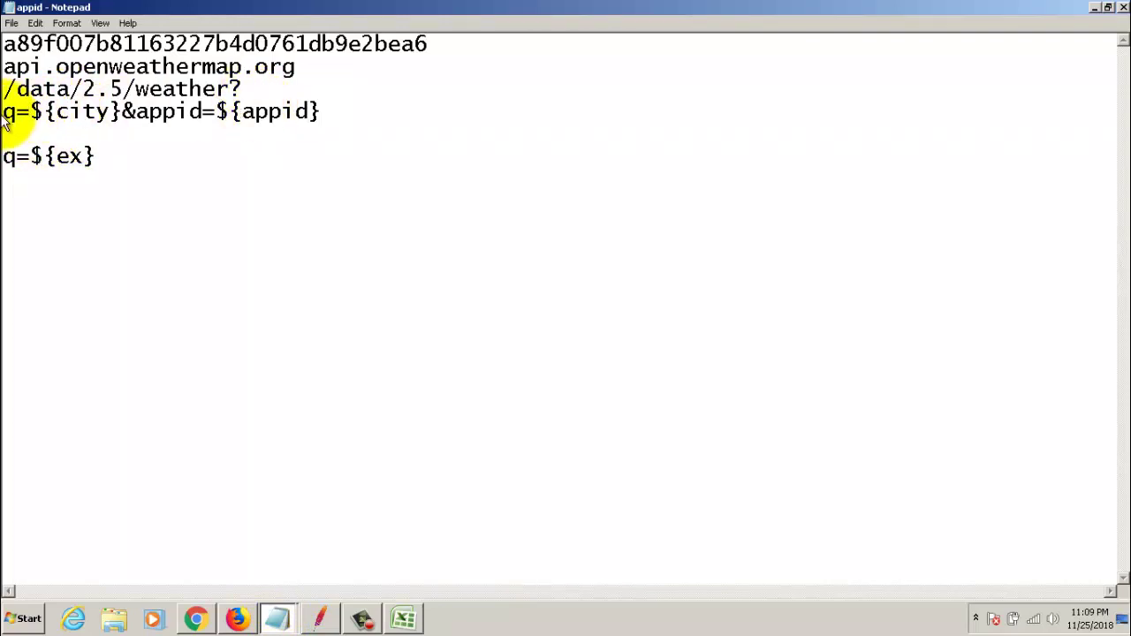
pyautogui.moveTo(3, 112); pyautogui.dragTo(281, 113)
pyautogui.click(237, 134)
pyautogui.moveTo(3, 112); pyautogui.dragTo(10, 114)
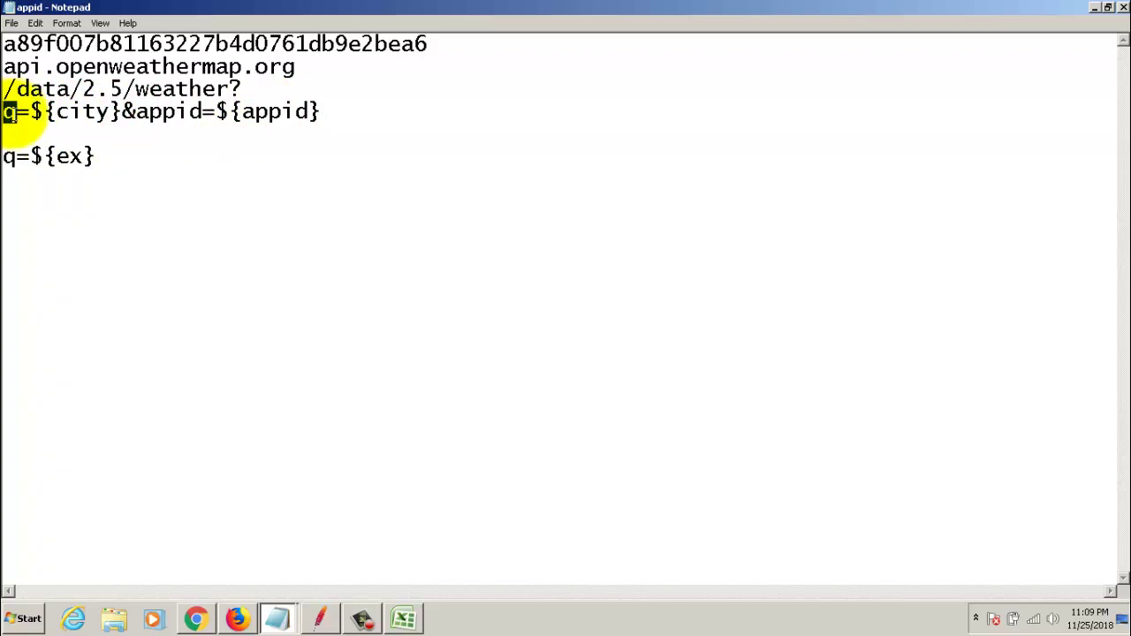
pyautogui.click(14, 114)
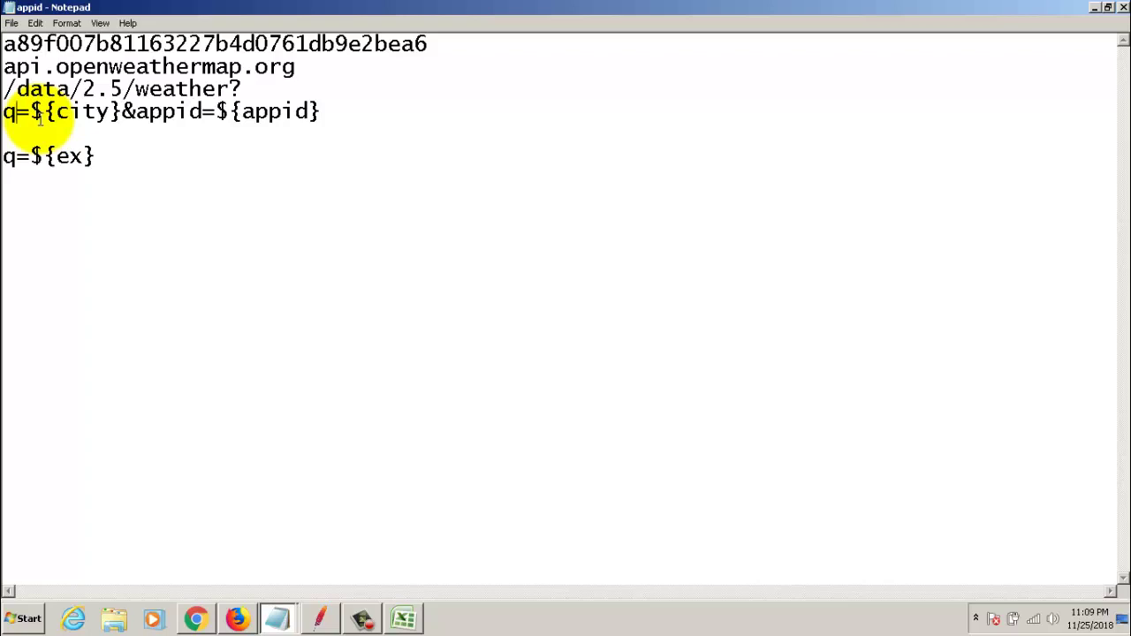
# - Try extending the q variable name to cityname, and clear the name so the parameter reads q=${}
pyautogui.moveTo(56, 113); pyautogui.dragTo(108, 113)
pyautogui.click(111, 113)
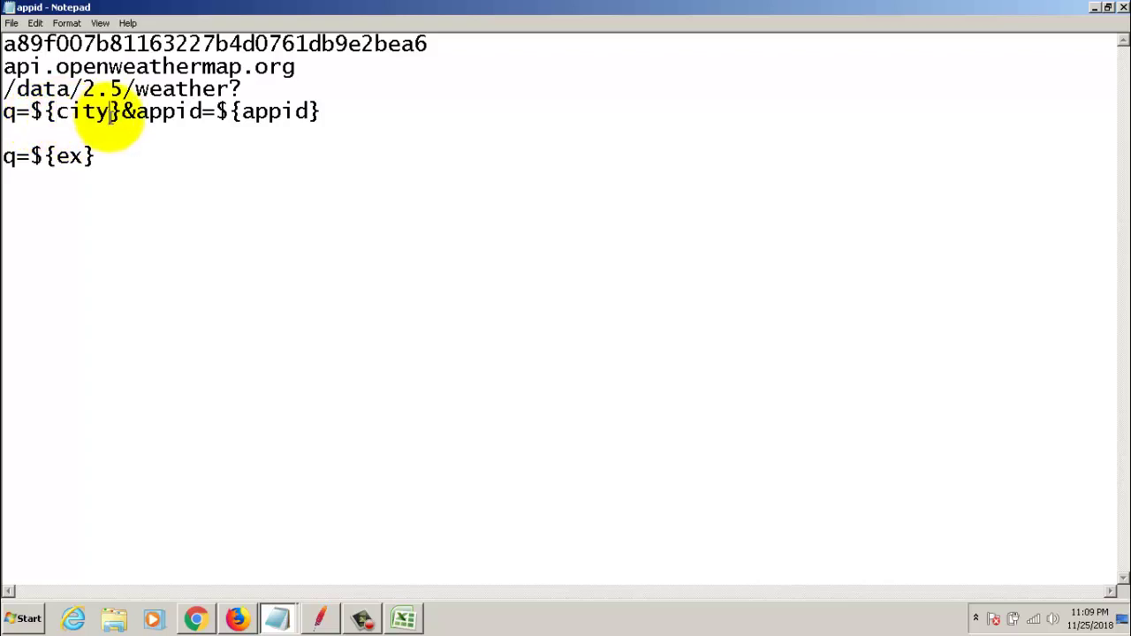
pyautogui.write('name')
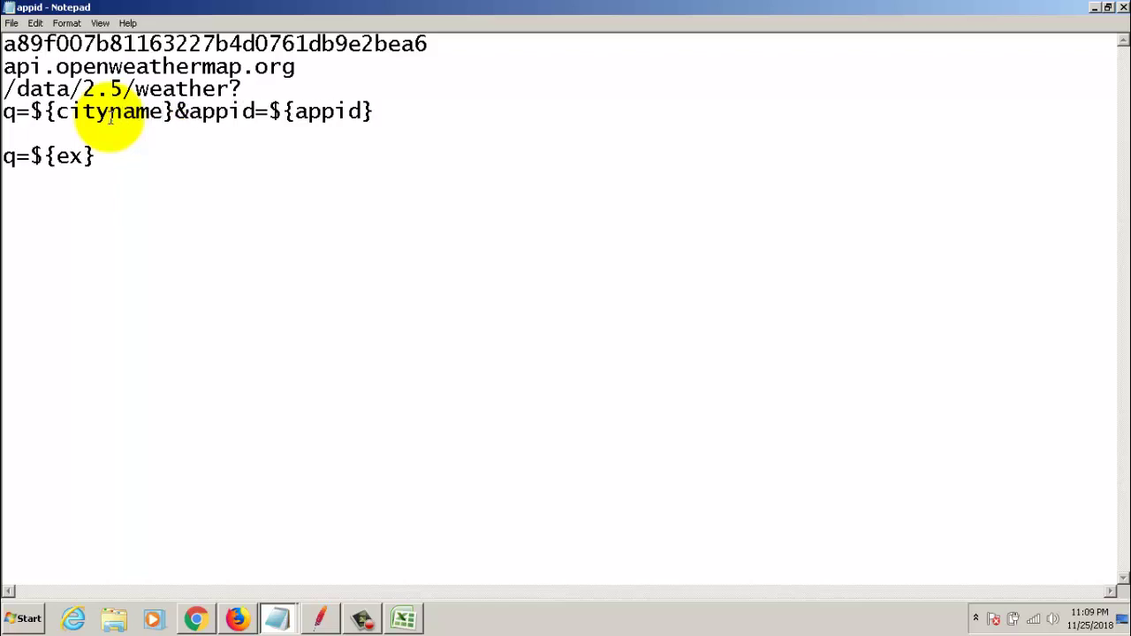
pyautogui.press('BackSpace')
pyautogui.press('BackSpace')
pyautogui.press('BackSpace')
pyautogui.press('BackSpace')
pyautogui.press('BackSpace')
pyautogui.press('BackSpace')
pyautogui.press('BackSpace')
pyautogui.press('BackSpace')
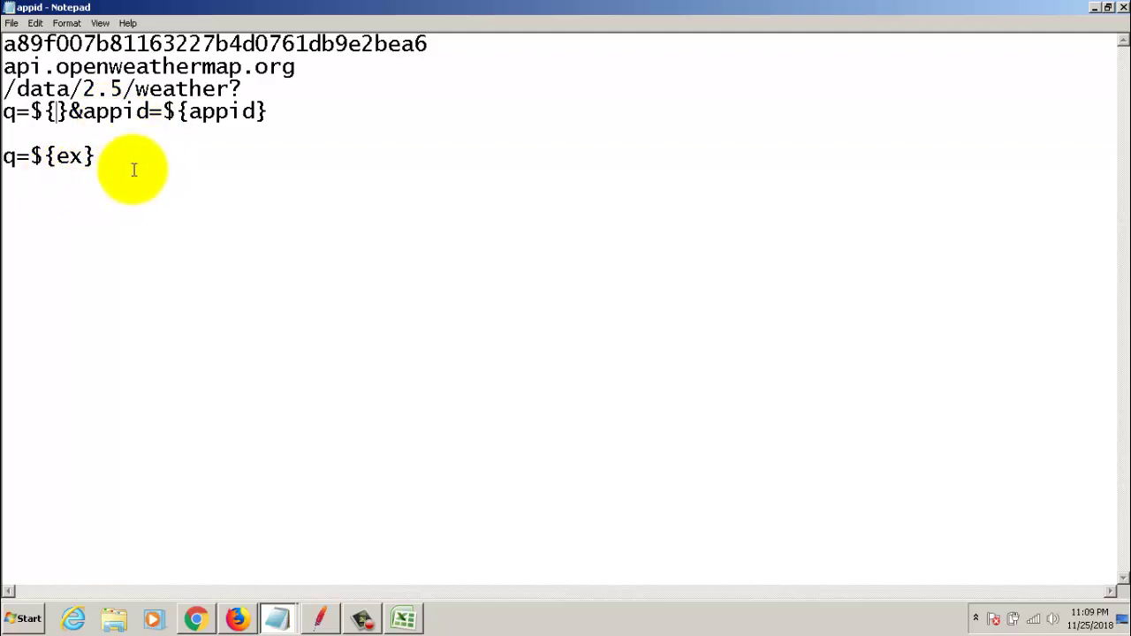
# - Compare the q=${ex} example with the dollar-and-braces syntax in the query line, and minimize the notes
pyautogui.moveTo(123, 164); pyautogui.dragTo(7, 161)
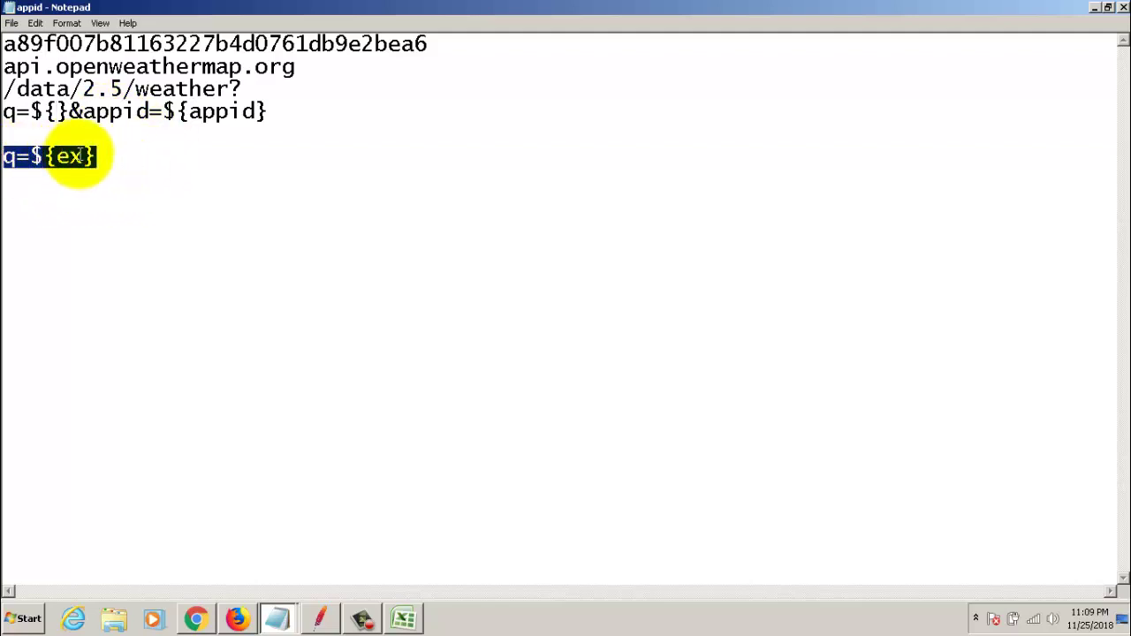
pyautogui.click(60, 156)
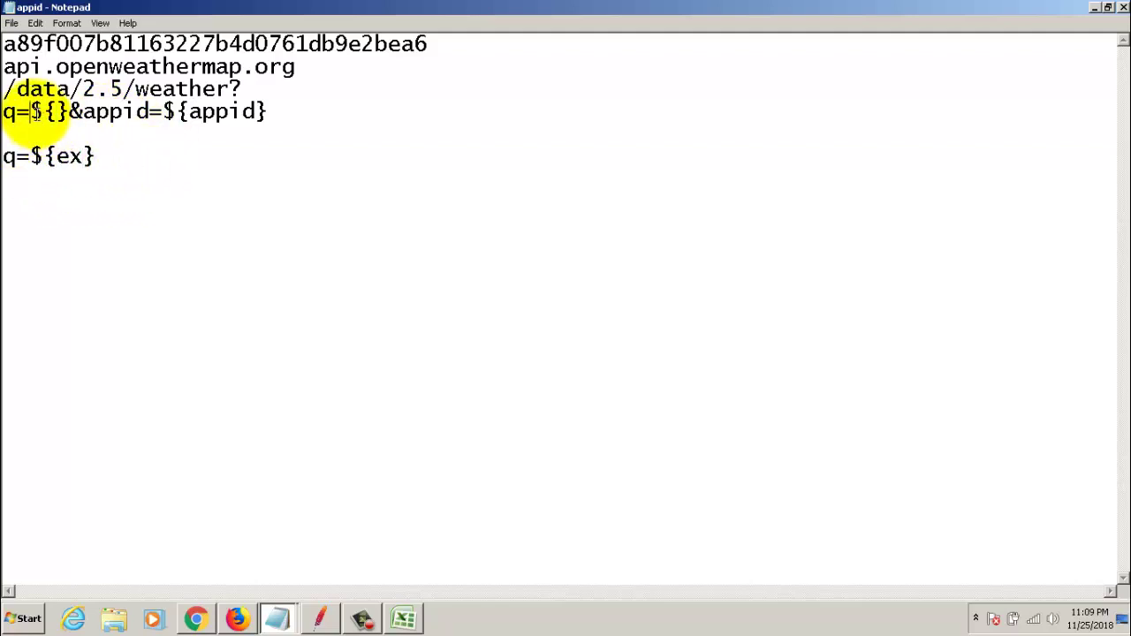
pyautogui.moveTo(31, 112); pyautogui.dragTo(40, 112)
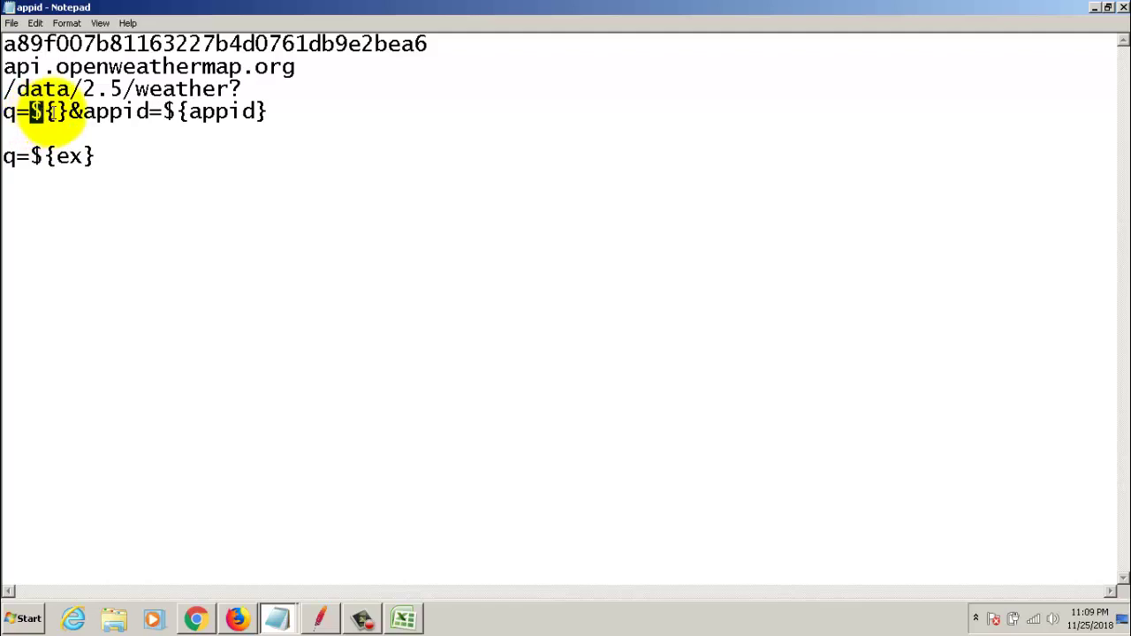
pyautogui.click(55, 112)
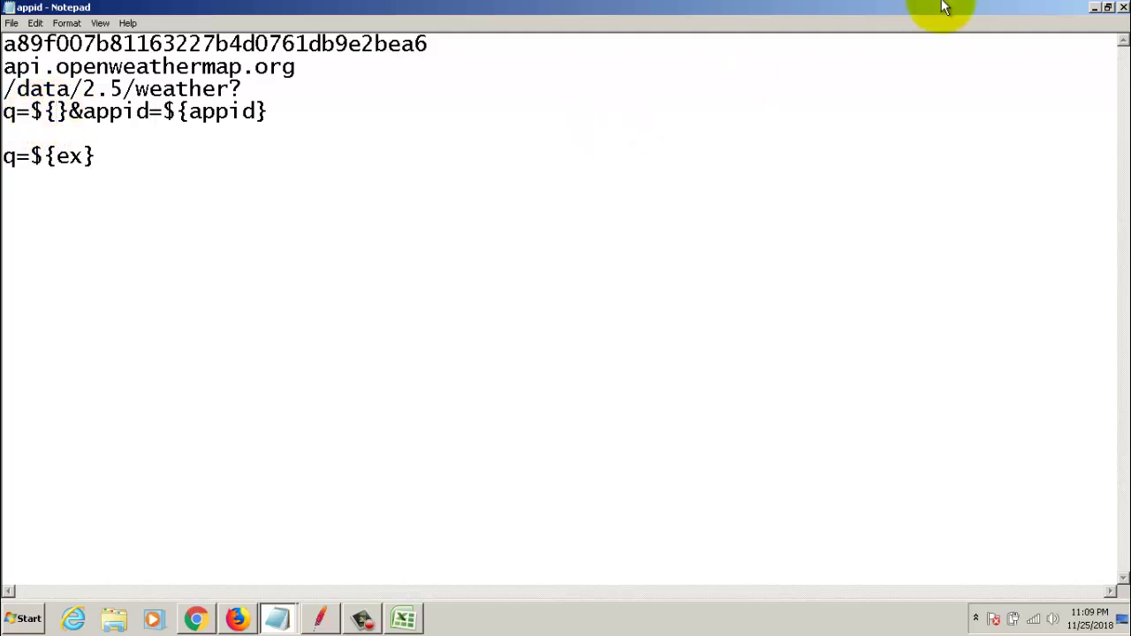
pyautogui.click(1095, 7)
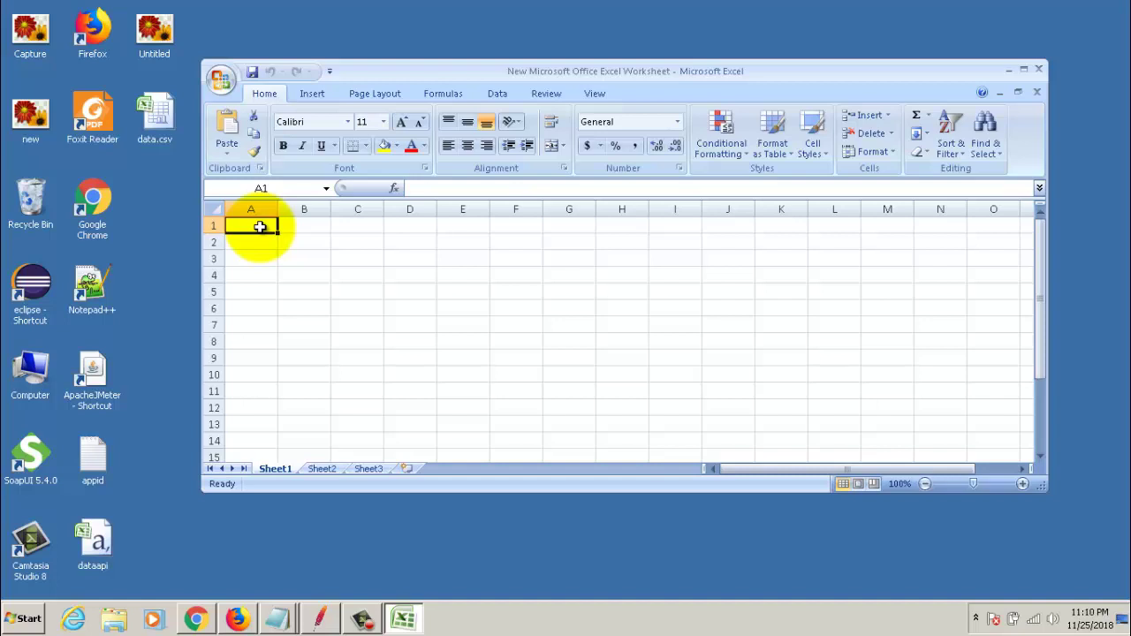
# - Enter the header City_Name in cell A1 of the new worksheet and widen column A to fit it
pyautogui.write('City_')
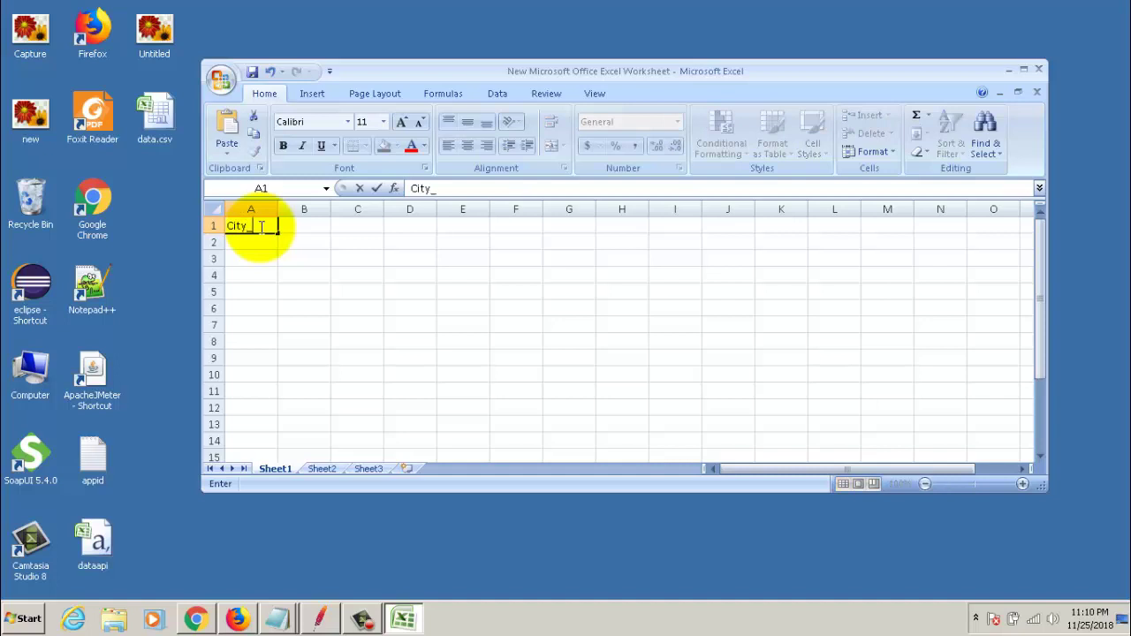
pyautogui.write('NAme')
pyautogui.press('BackSpace')
pyautogui.press('BackSpace')
pyautogui.press('BackSpace')
pyautogui.write('ame')
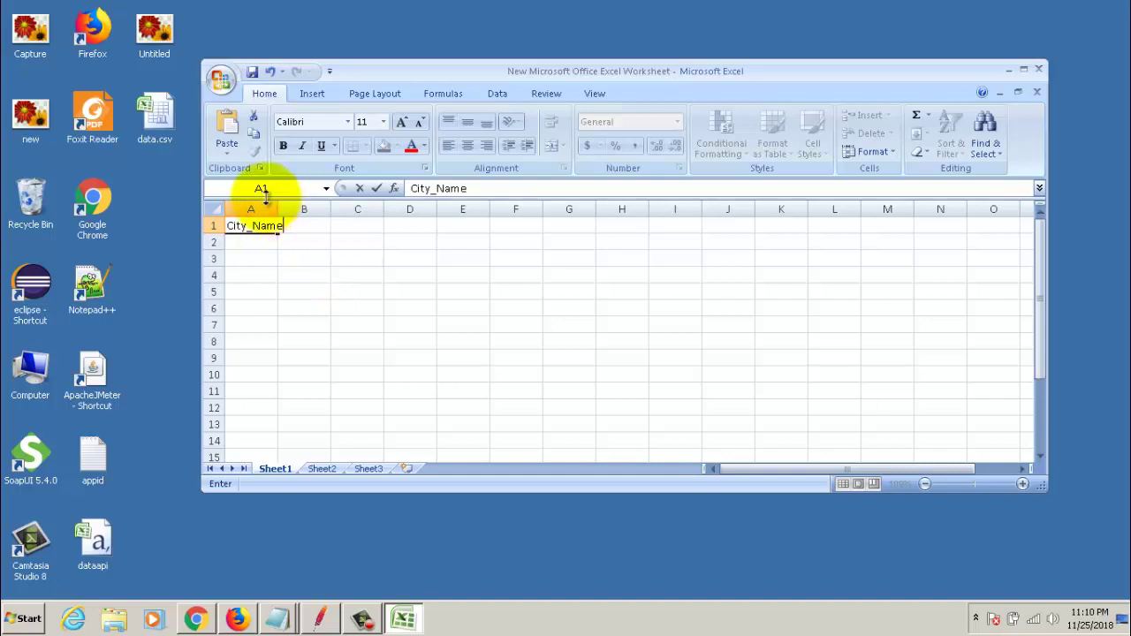
pyautogui.click(279, 209)
pyautogui.click(279, 210)
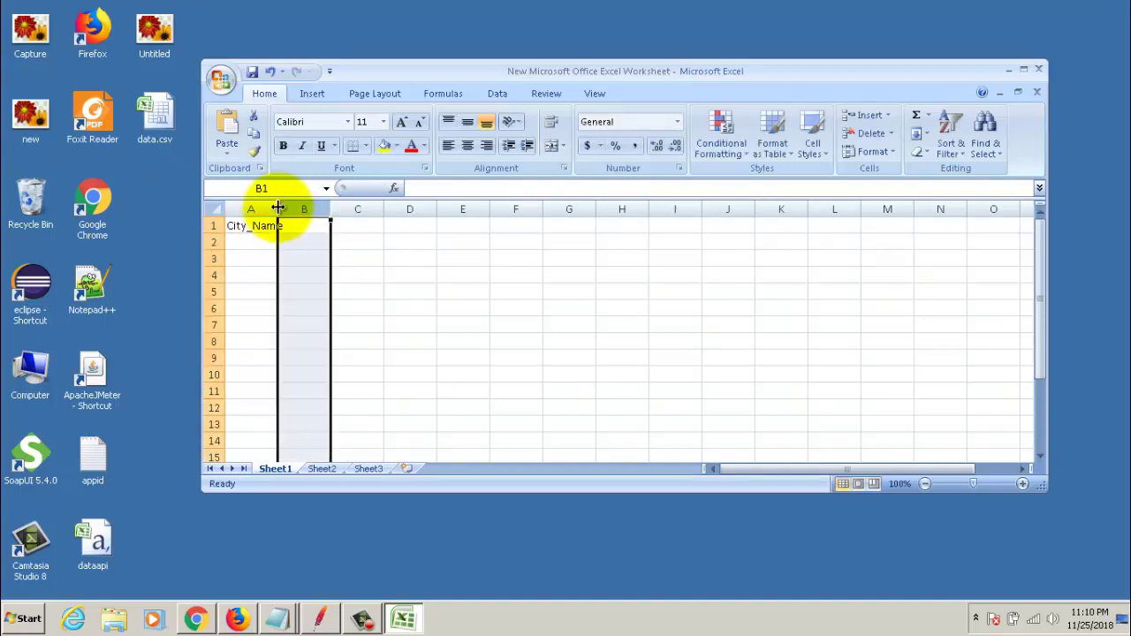
pyautogui.moveTo(278, 210); pyautogui.dragTo(303, 210)
pyautogui.click(321, 224)
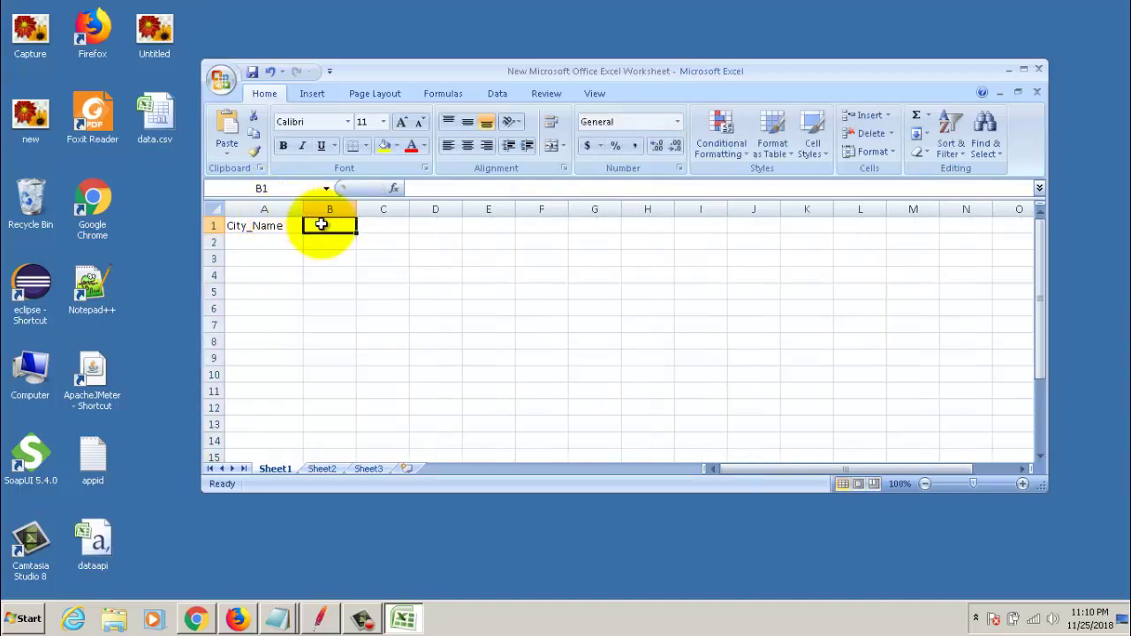
pyautogui.click(268, 227)
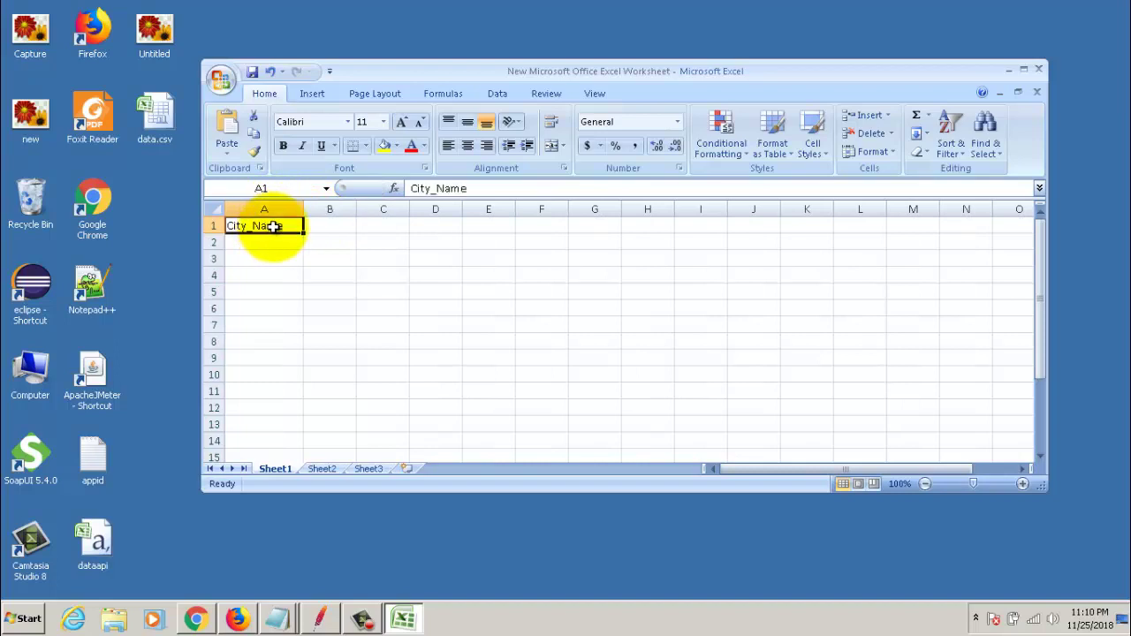
# - Enter the header appid in cell B1 and widen column B to roughly four times its width
pyautogui.click(323, 227)
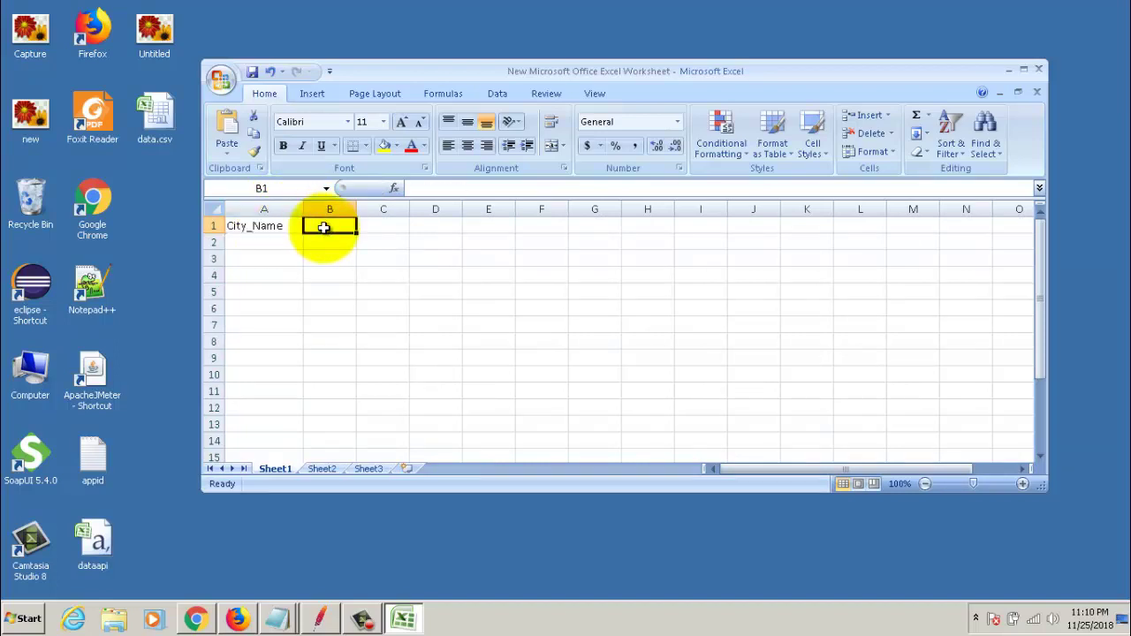
pyautogui.write('appid')
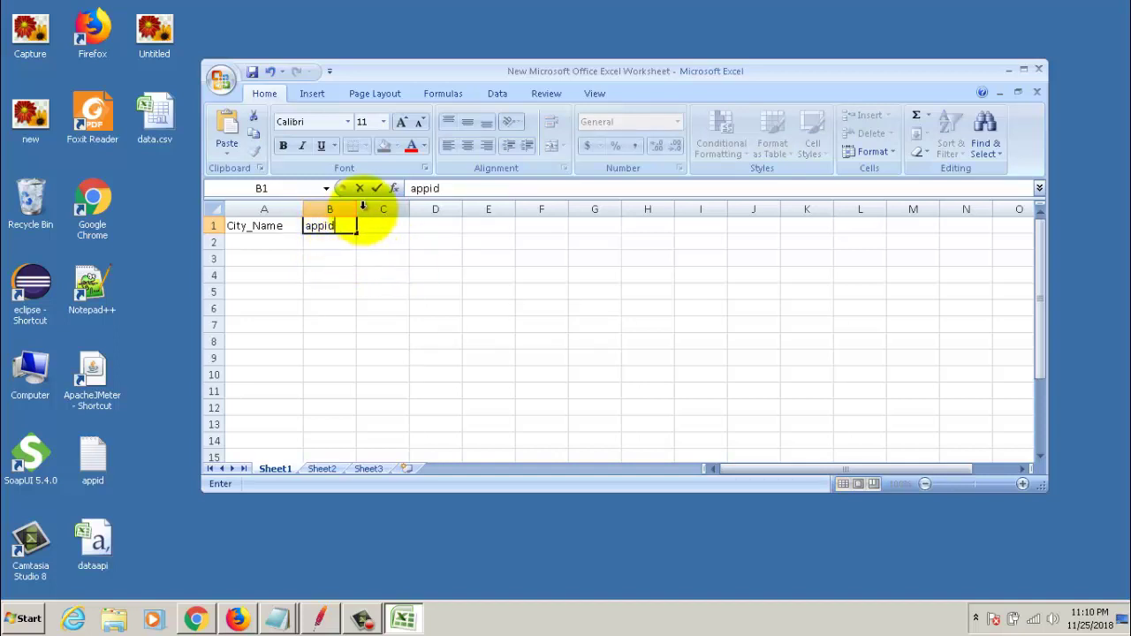
pyautogui.click(336, 240)
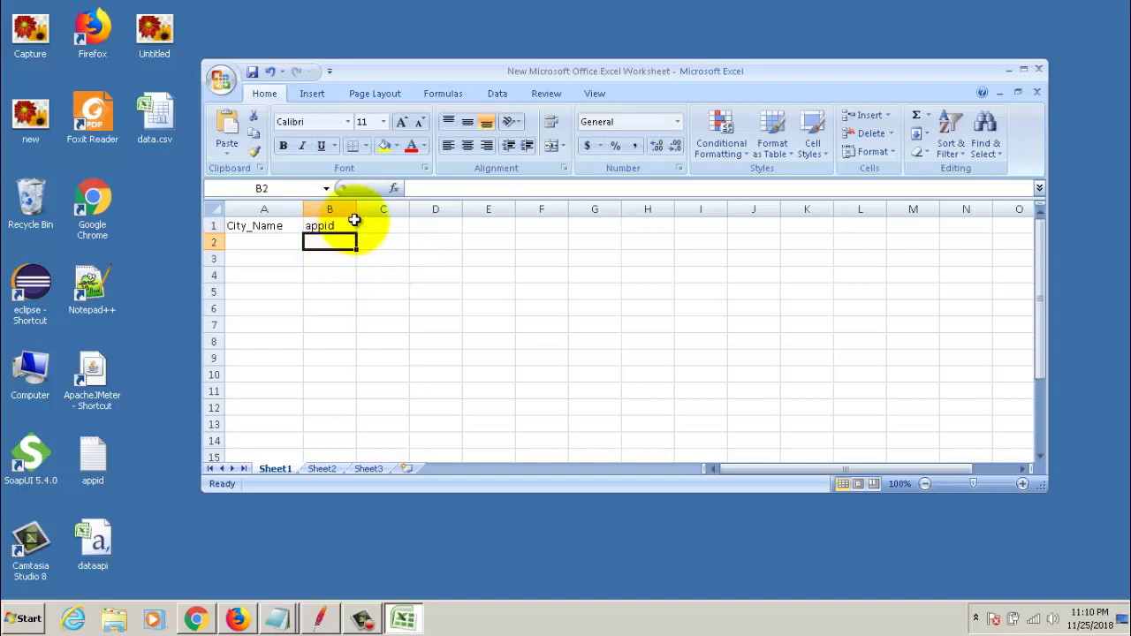
pyautogui.moveTo(358, 217); pyautogui.dragTo(527, 225)
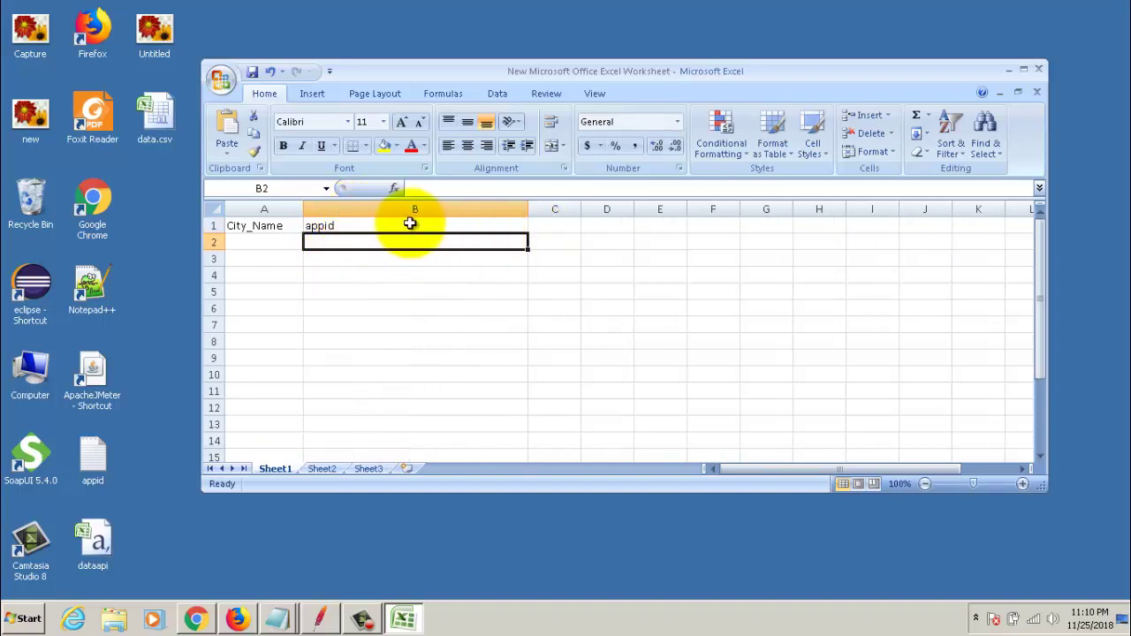
pyautogui.click(410, 224)
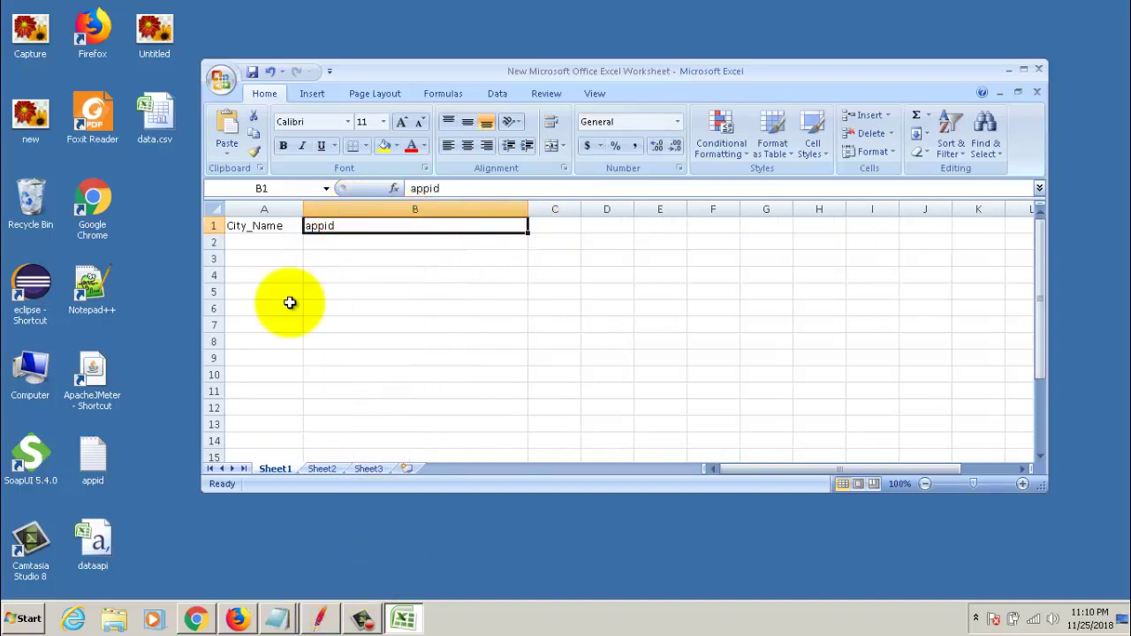
# - Enter the city names Delhi, Bangalore, Chennai and Nainital in cells A2 to A5 under the City_Name header
pyautogui.click(244, 245)
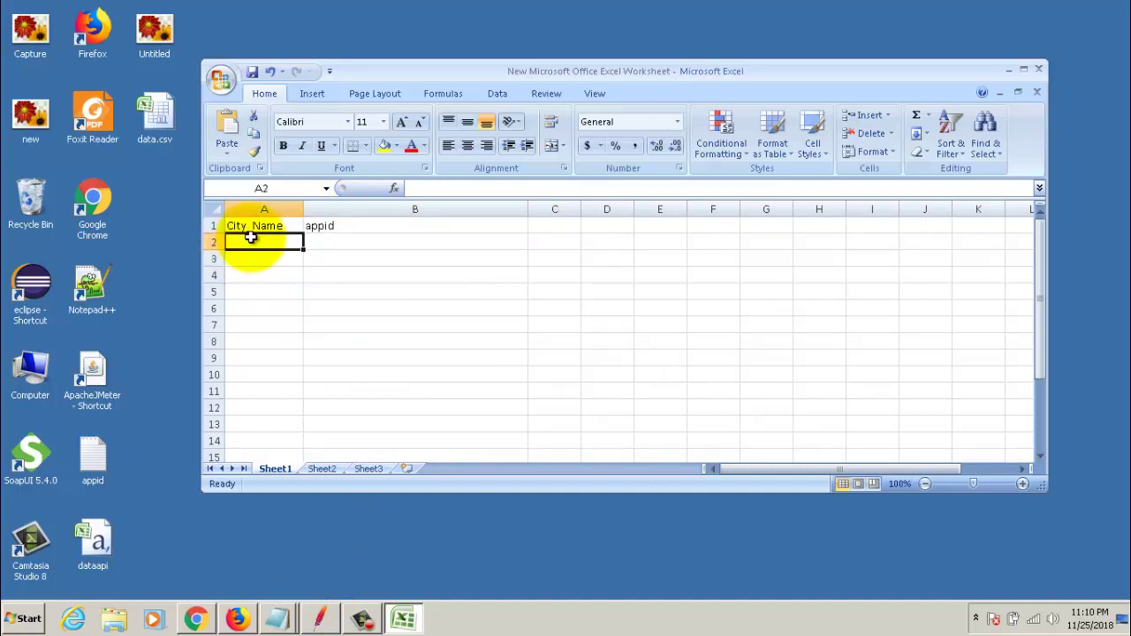
pyautogui.write('de')
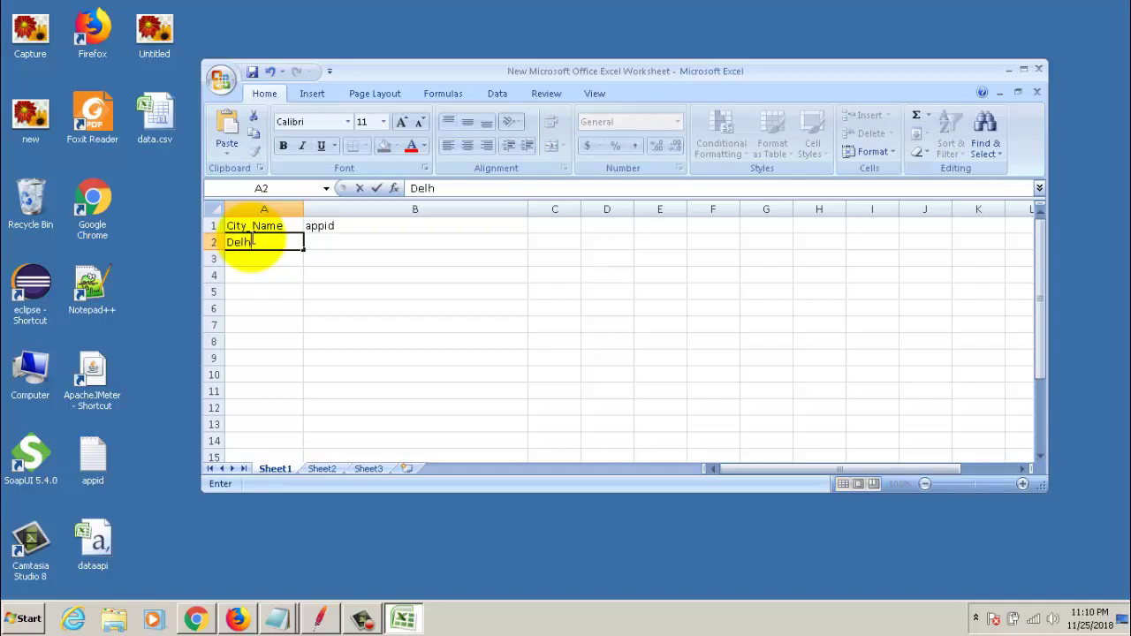
pyautogui.click(231, 258)
pyautogui.write('Ba')
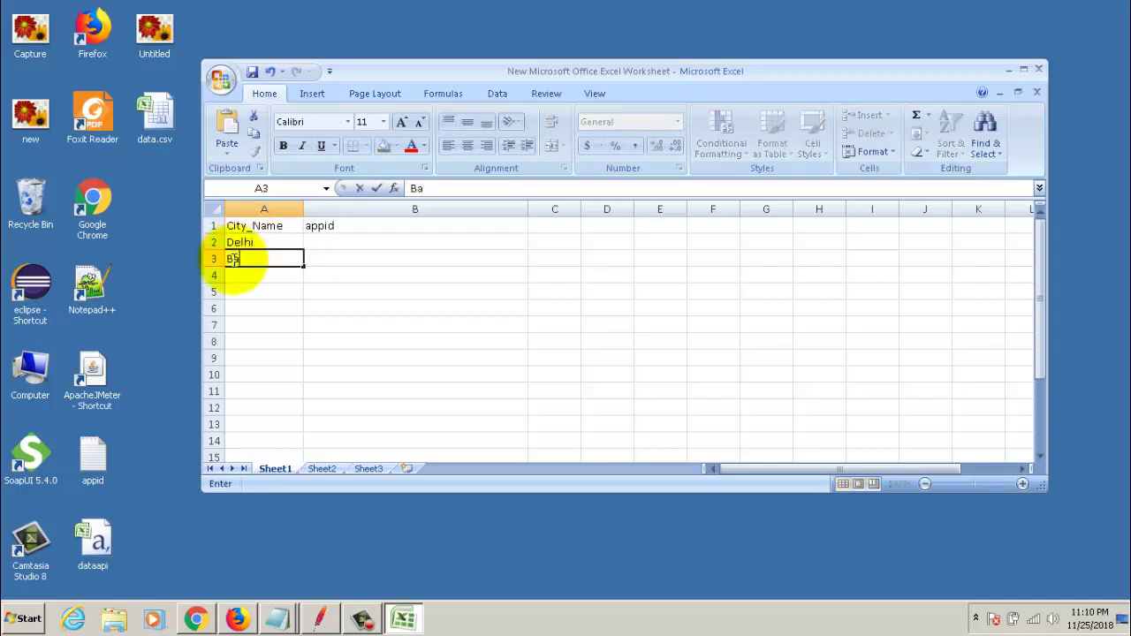
pyautogui.write('ngalore')
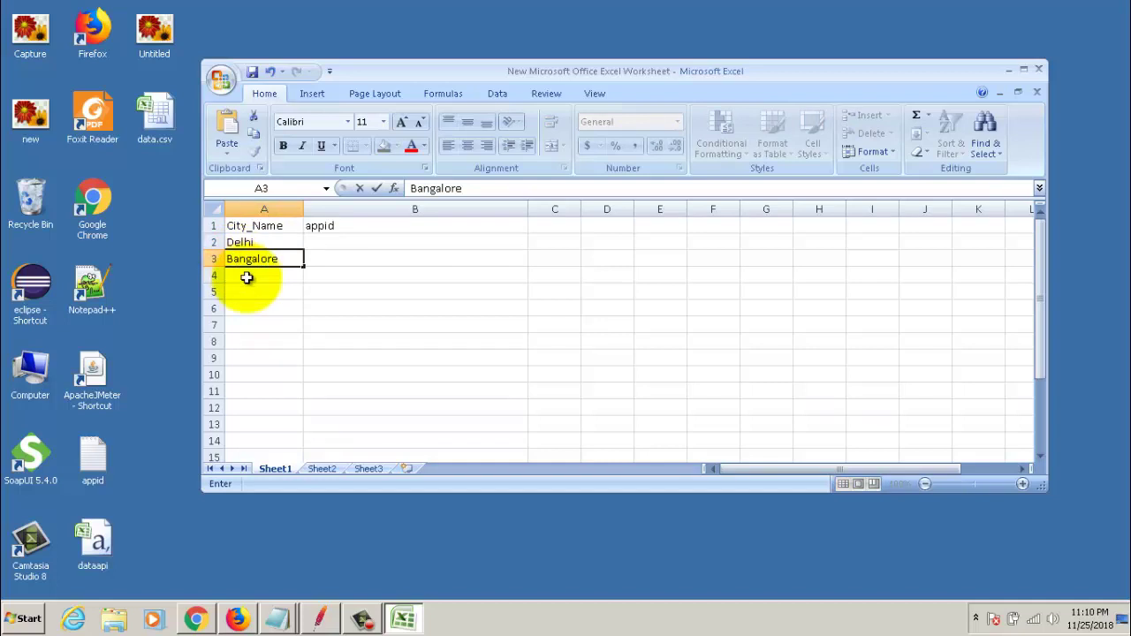
pyautogui.click(247, 276)
pyautogui.write('Chennai')
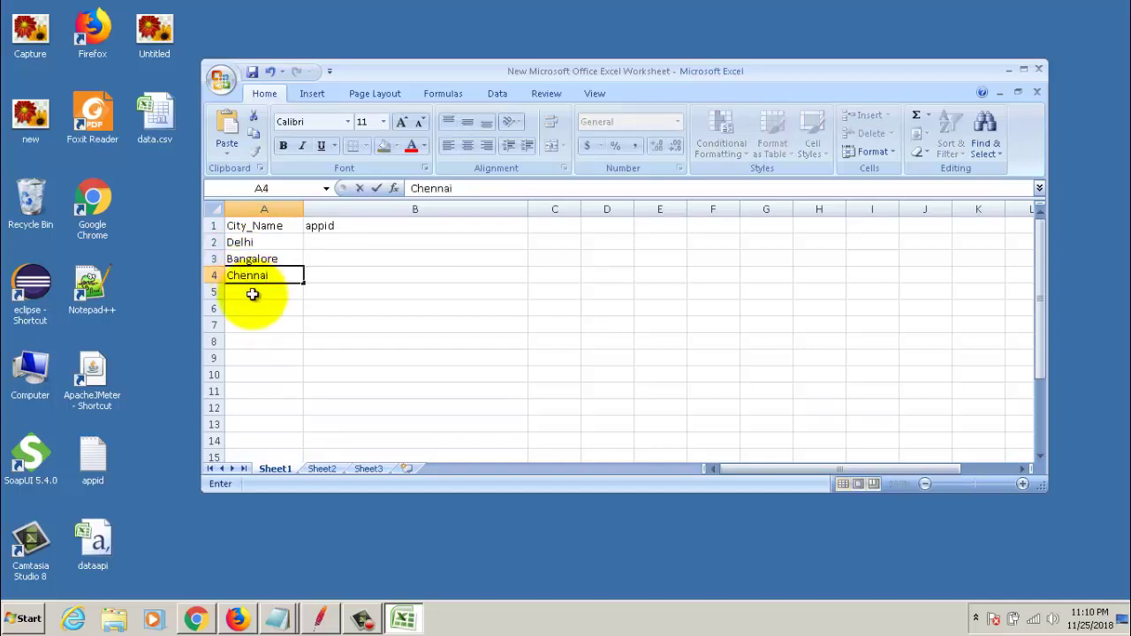
pyautogui.click(252, 293)
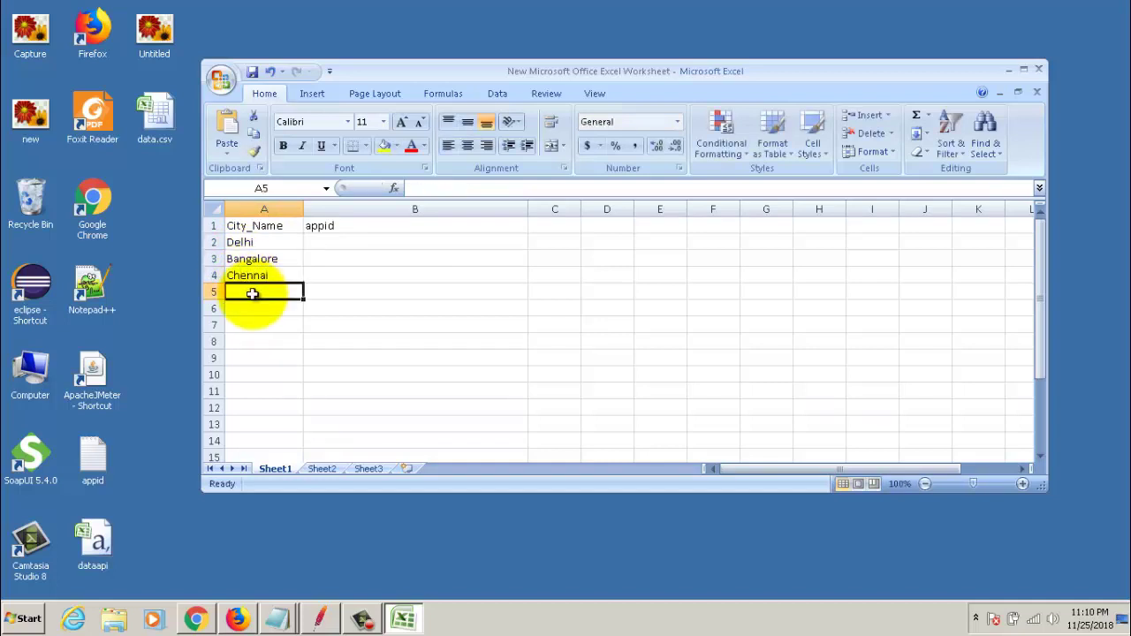
pyautogui.write('Nanital')
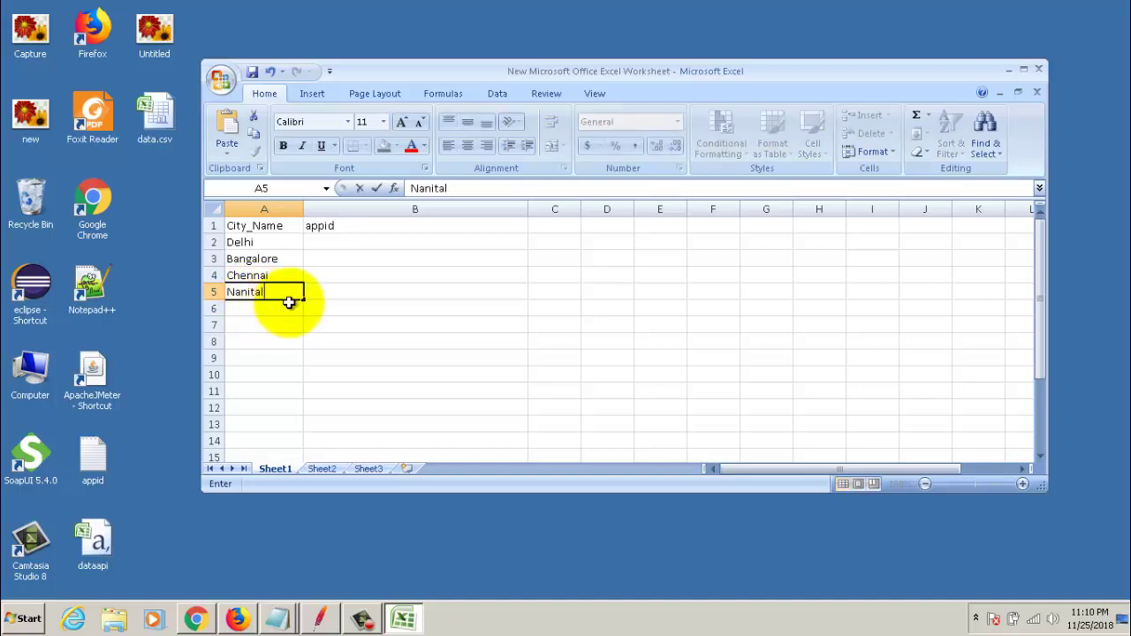
pyautogui.click(231, 296)
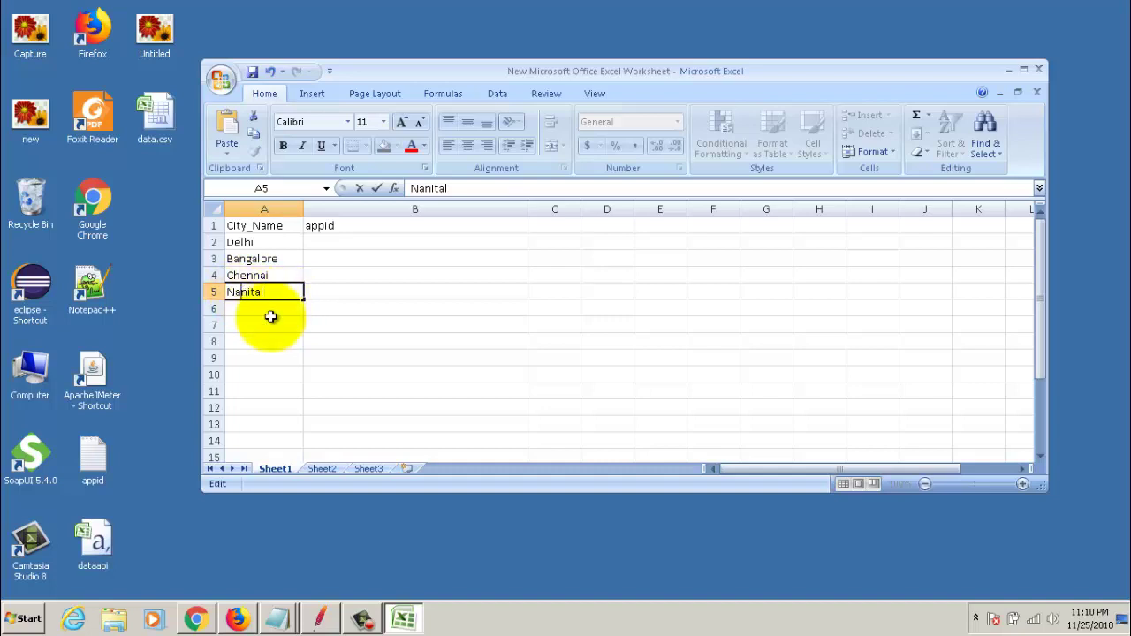
pyautogui.write('i')
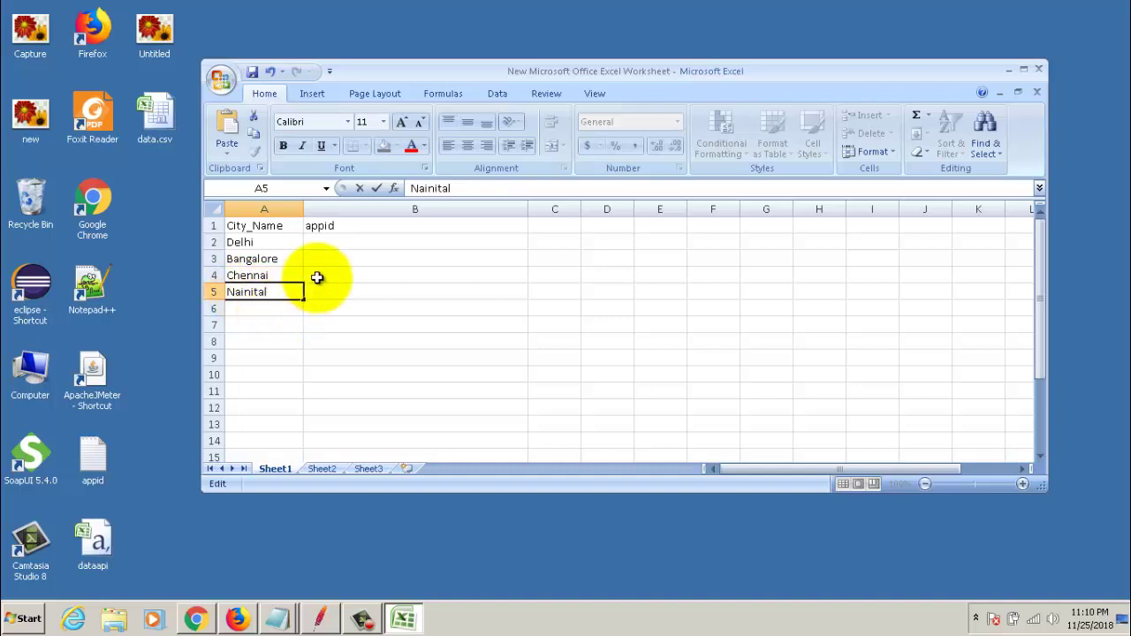
pyautogui.click(338, 243)
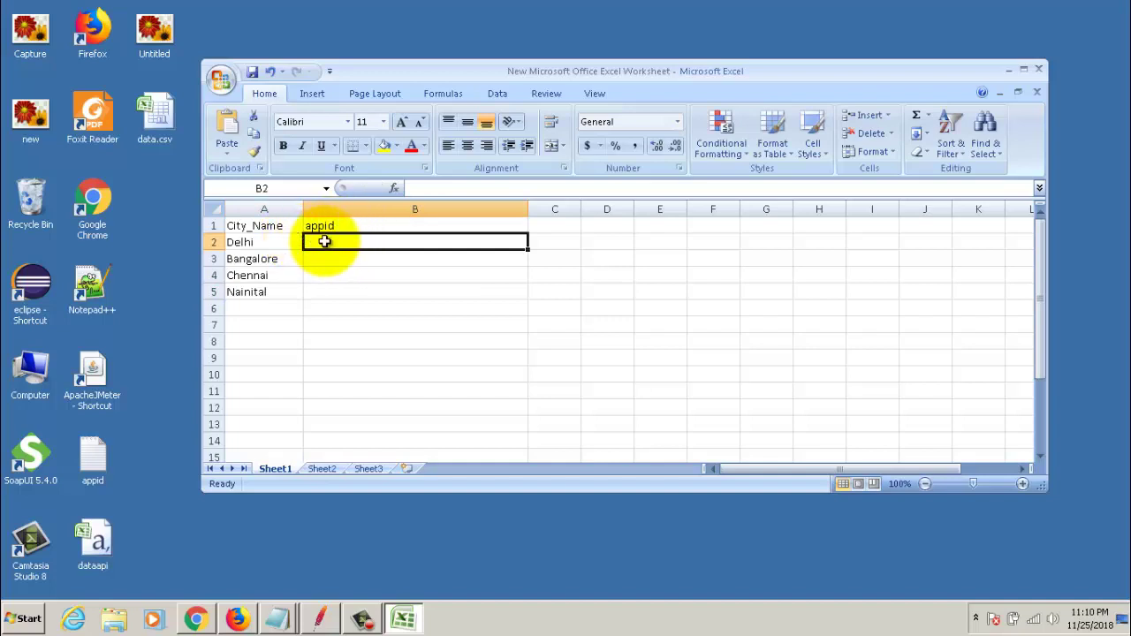
pyautogui.click(330, 262)
pyautogui.click(323, 276)
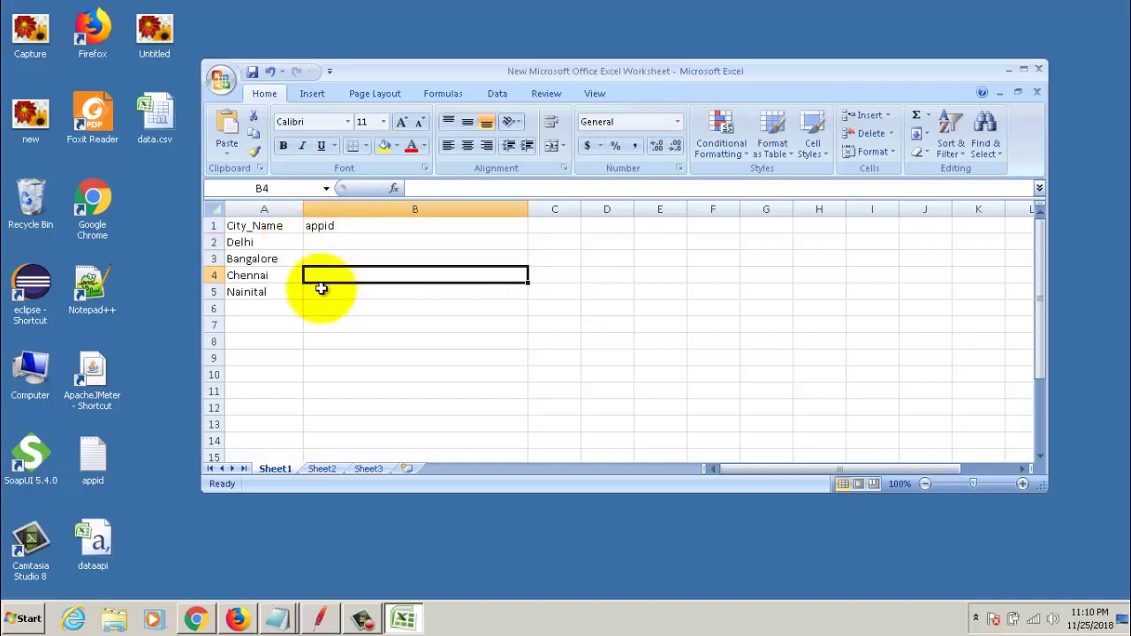
pyautogui.click(321, 291)
pyautogui.click(341, 242)
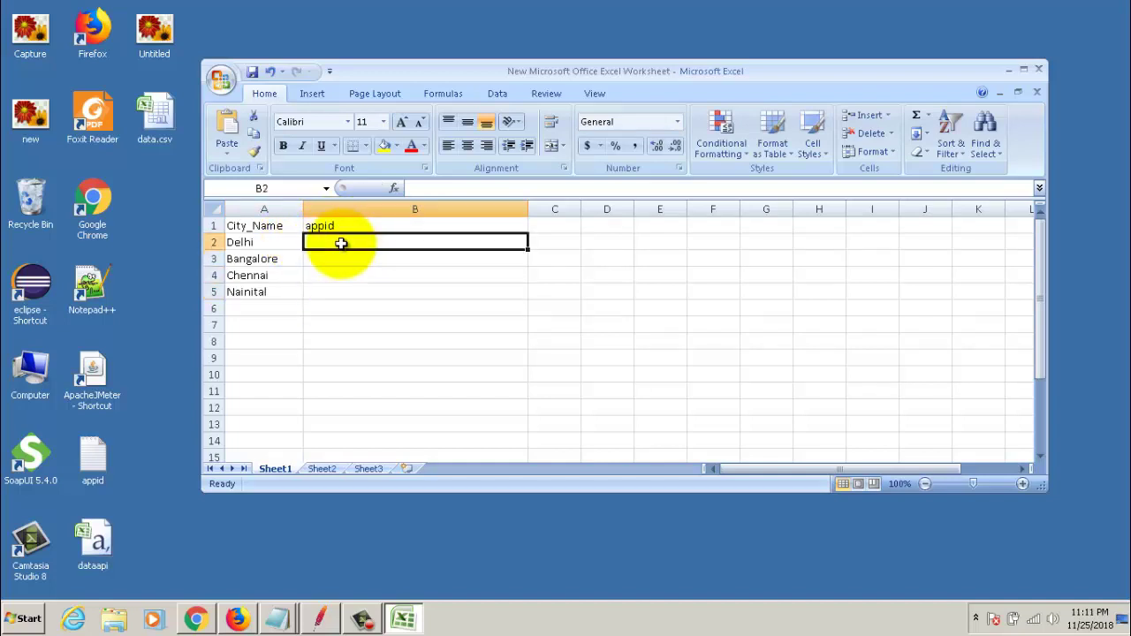
# - Switch to the appid notes in Notepad, copy the API key from the first line, and minimize the notes
pyautogui.click(281, 618)
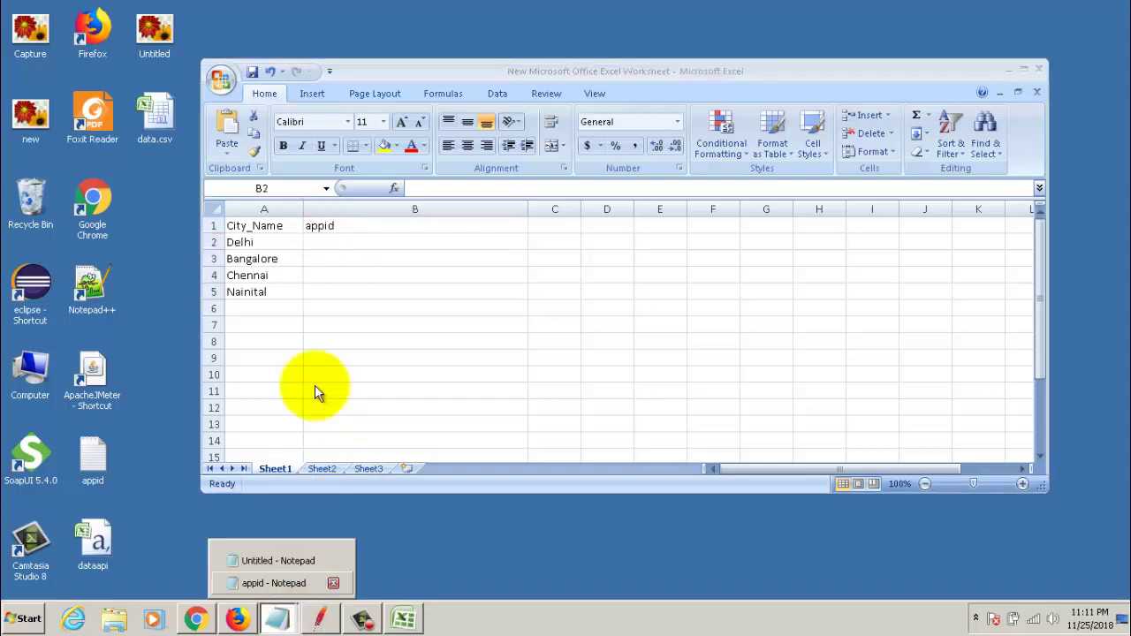
pyautogui.click(279, 581)
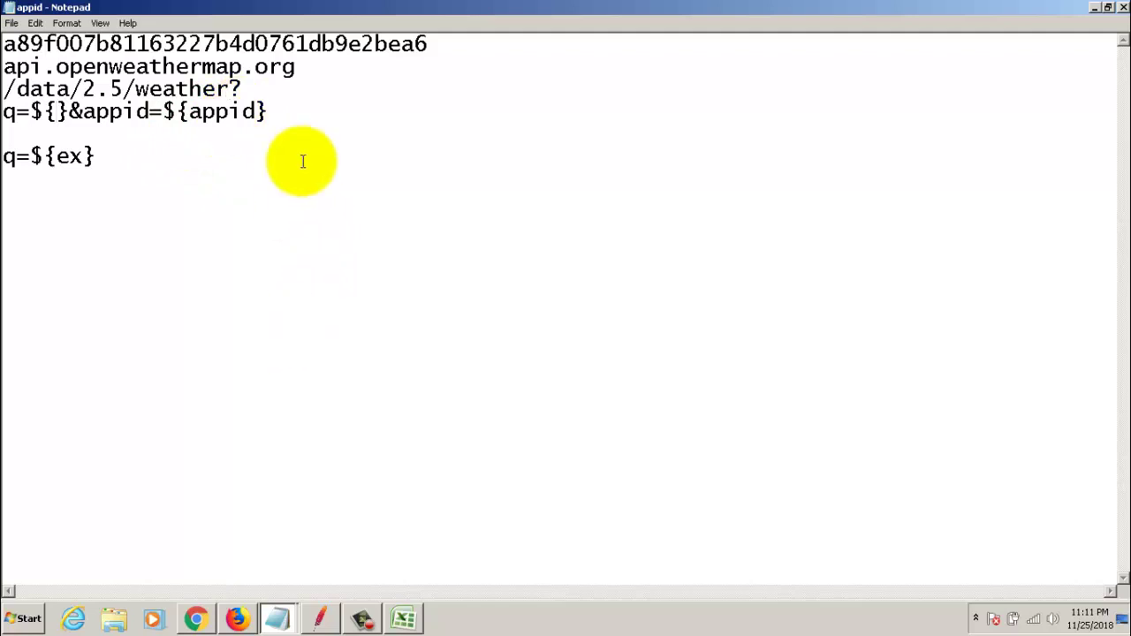
pyautogui.moveTo(448, 33); pyautogui.dragTo(4, 44)
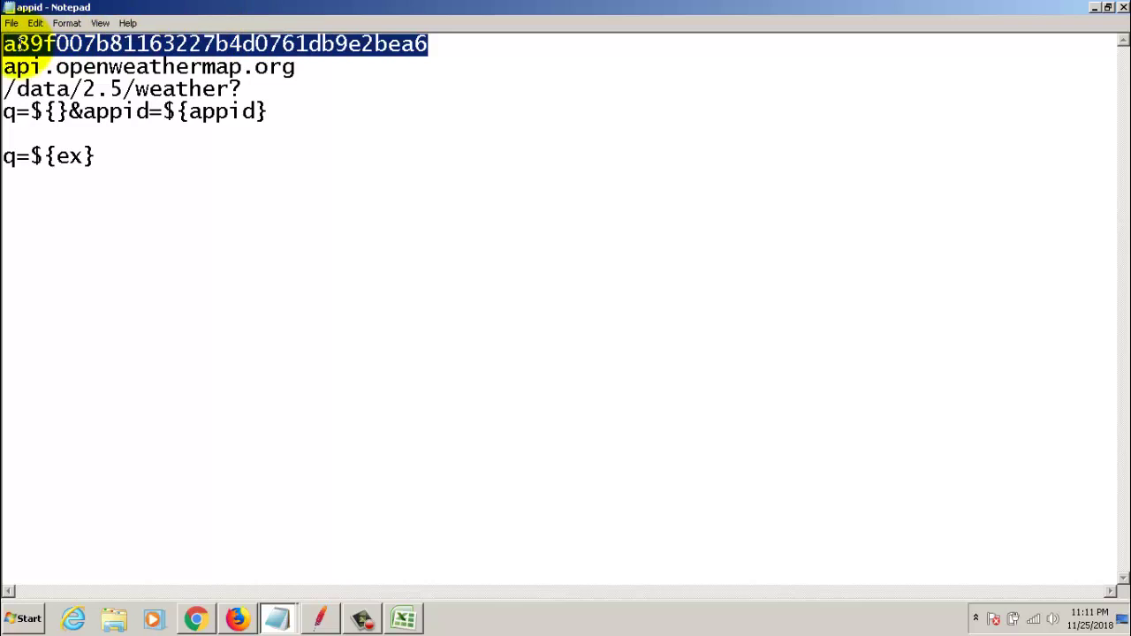
pyautogui.rightClick(18, 46)
pyautogui.click(47, 88)
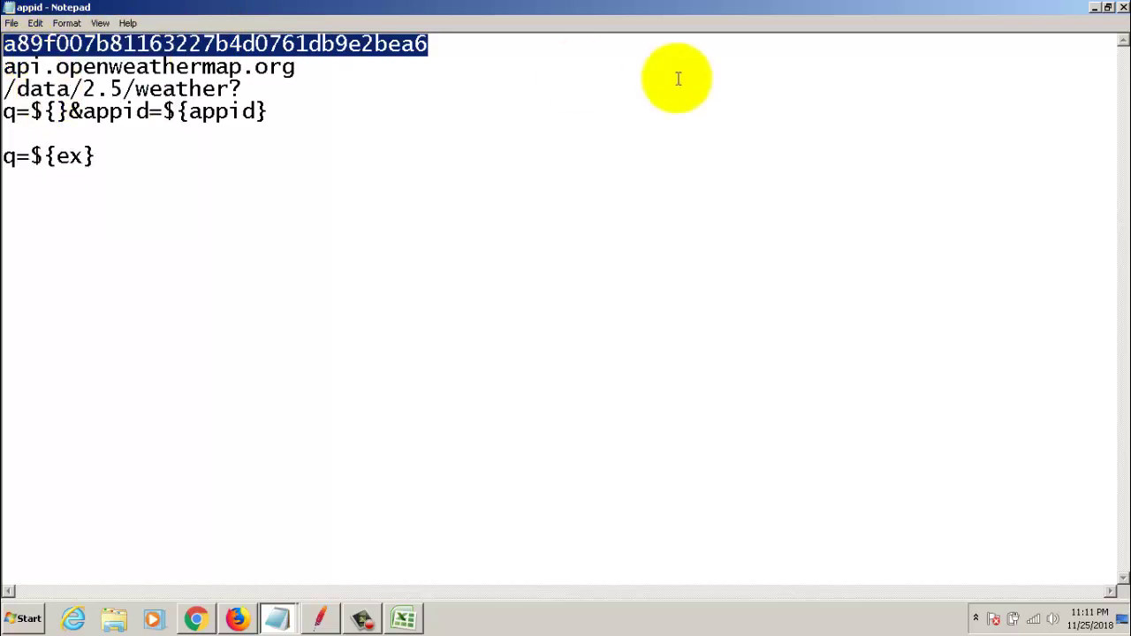
pyautogui.click(1095, 7)
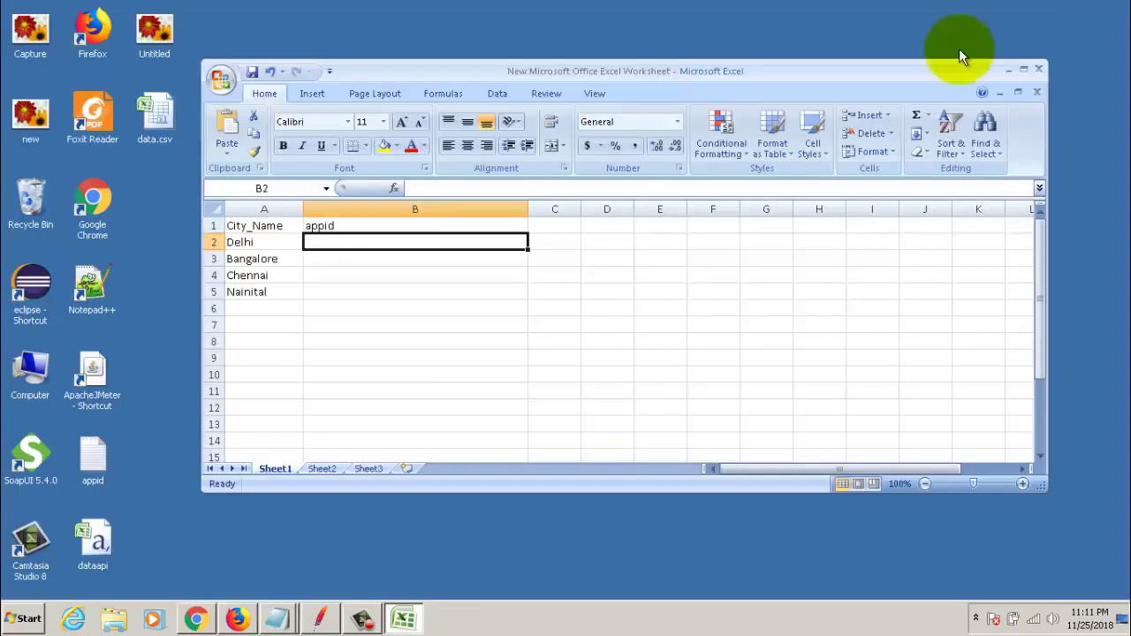
# - Paste the copied API key into cells B2 to B5 under the appid header, one for each city
pyautogui.click(329, 225)
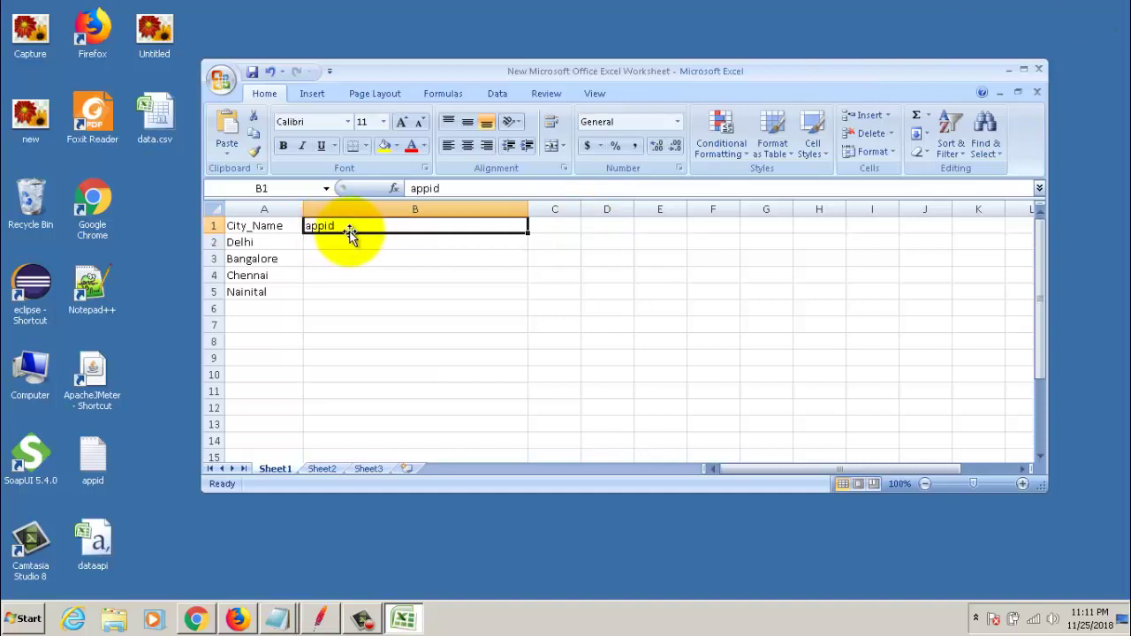
pyautogui.click(329, 244)
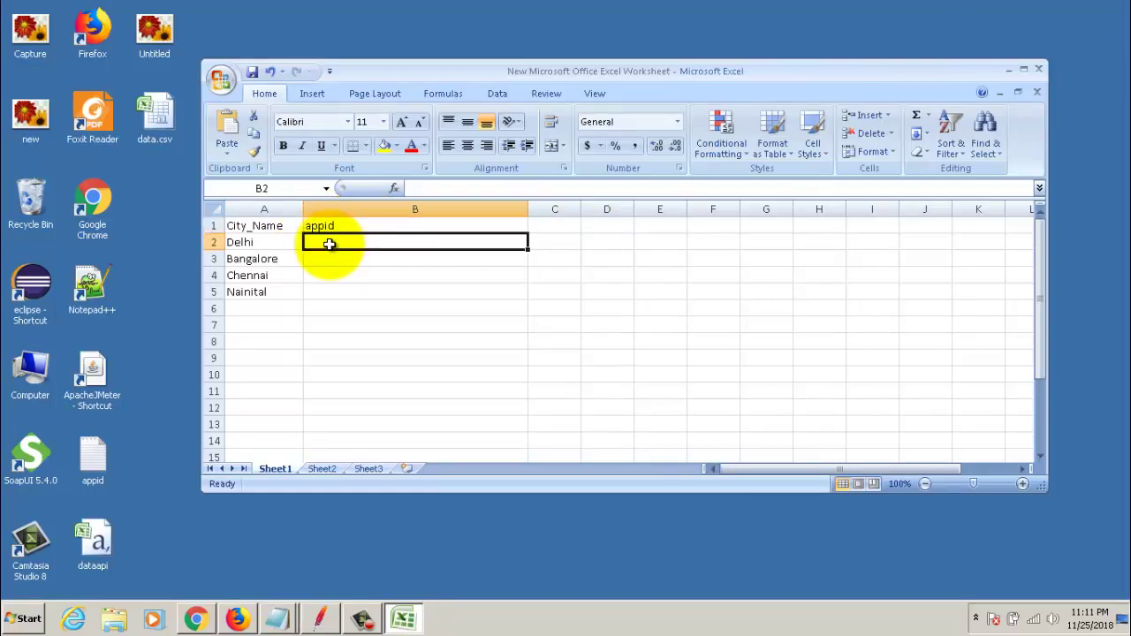
pyautogui.hotkey('ctrl', 'v')
pyautogui.click(328, 261)
pyautogui.hotkey('ctrl', 'v')
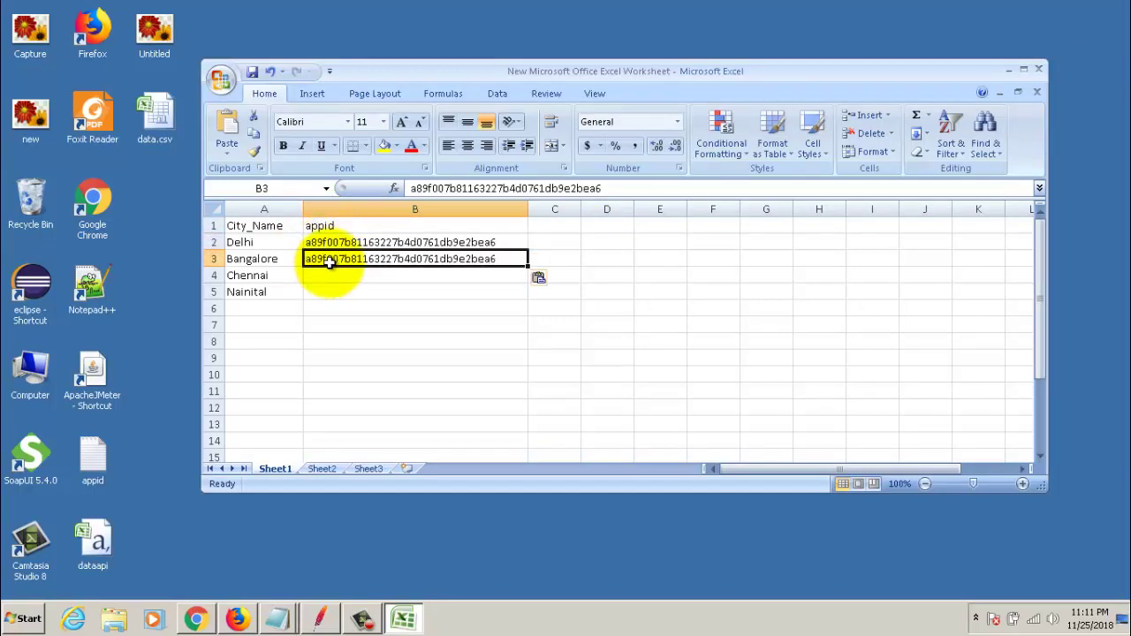
pyautogui.click(326, 275)
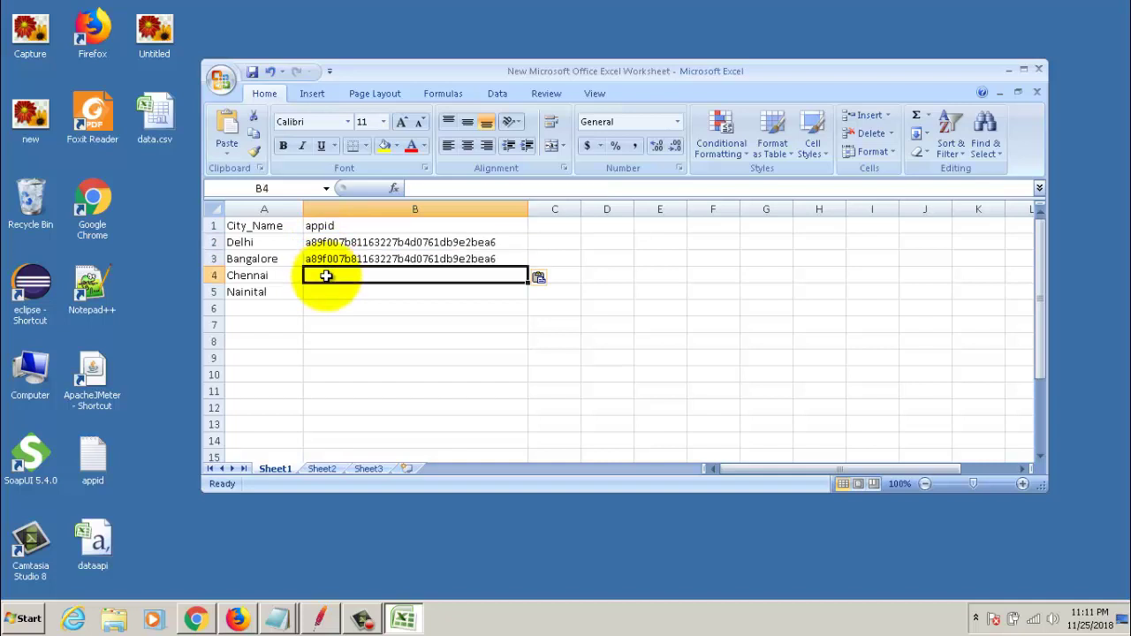
pyautogui.hotkey('ctrl', 'v')
pyautogui.click(322, 295)
pyautogui.hotkey('ctrl', 'v')
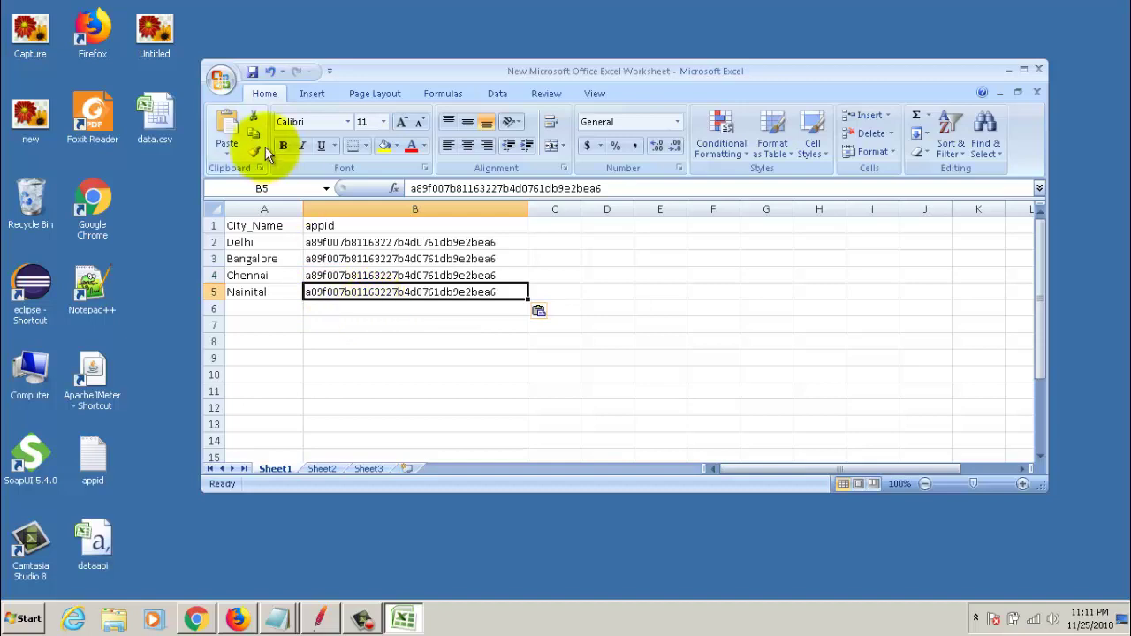
# - Save the active sheet to the Desktop as WeatherApi in CSV (Comma delimited) format, accepting the format's limitations
pyautogui.click(220, 88)
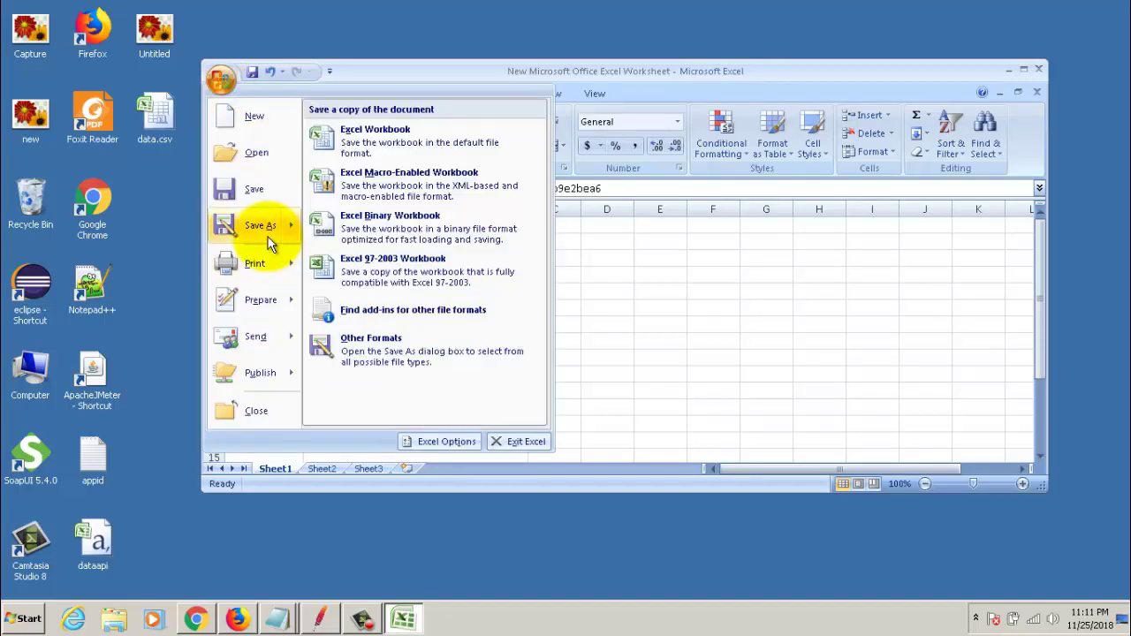
pyautogui.click(252, 224)
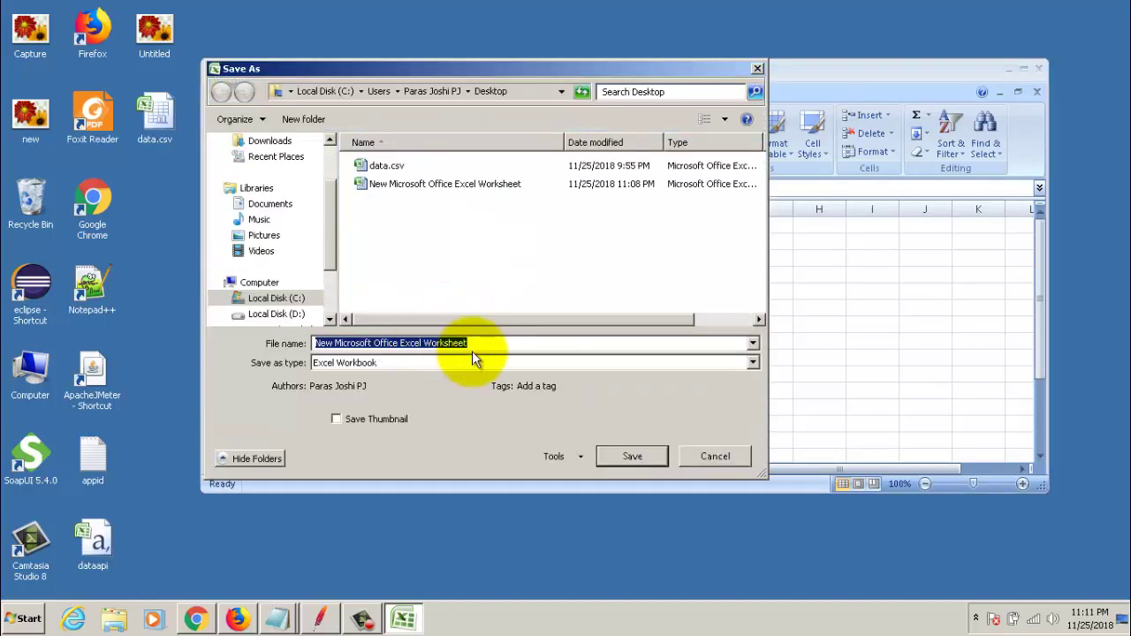
pyautogui.write('Weath')
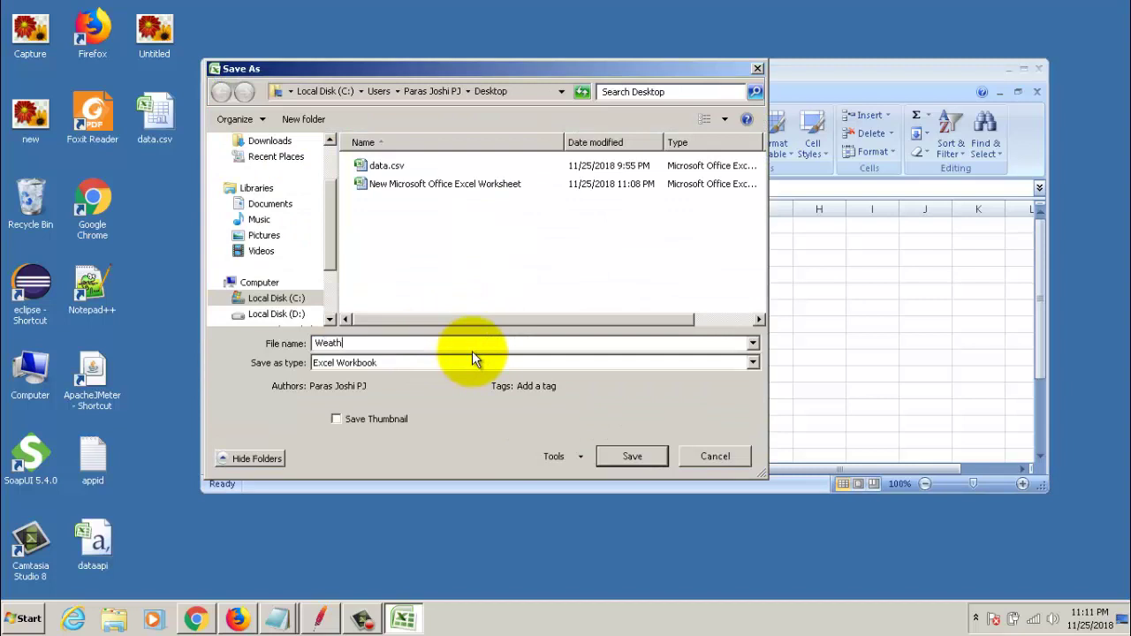
pyautogui.write('erApi')
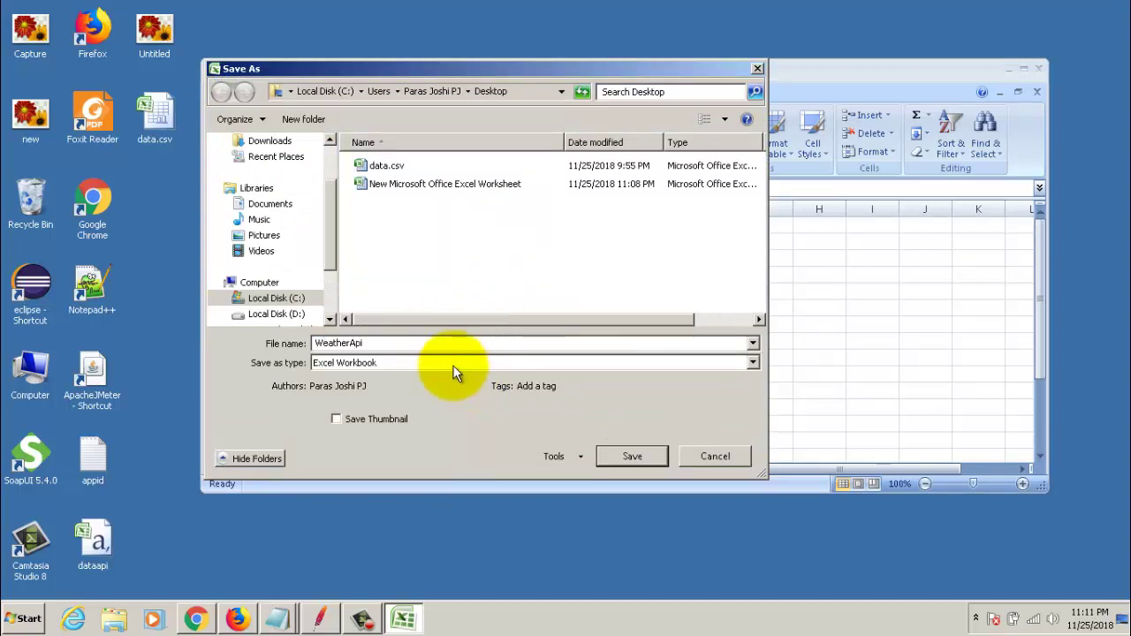
pyautogui.click(434, 362)
pyautogui.press('c')
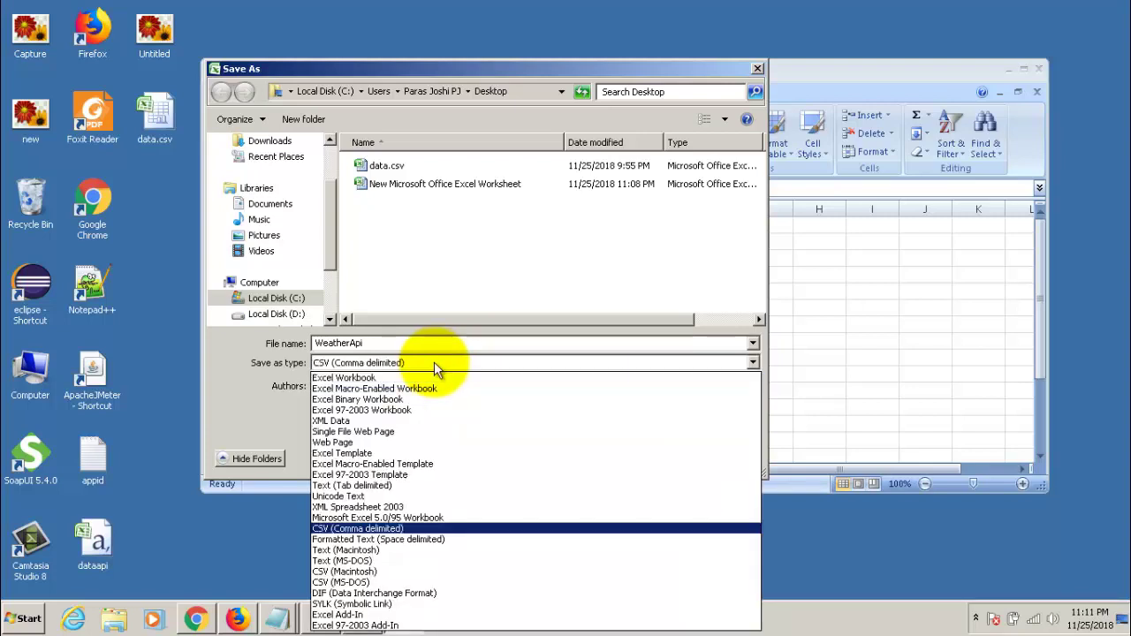
pyautogui.click(402, 528)
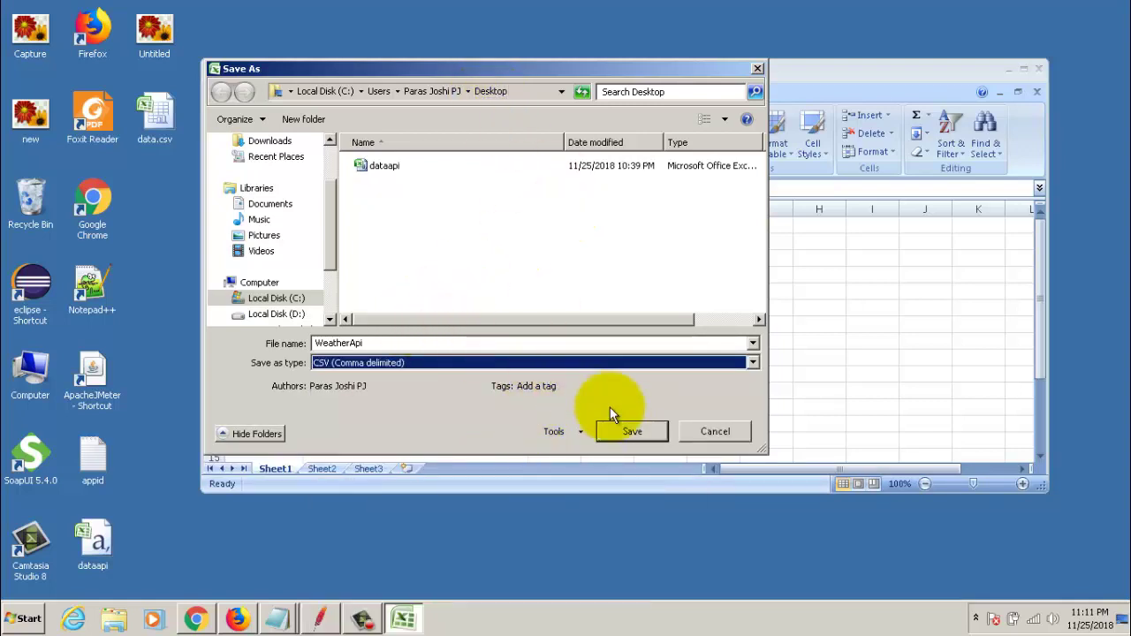
pyautogui.click(629, 431)
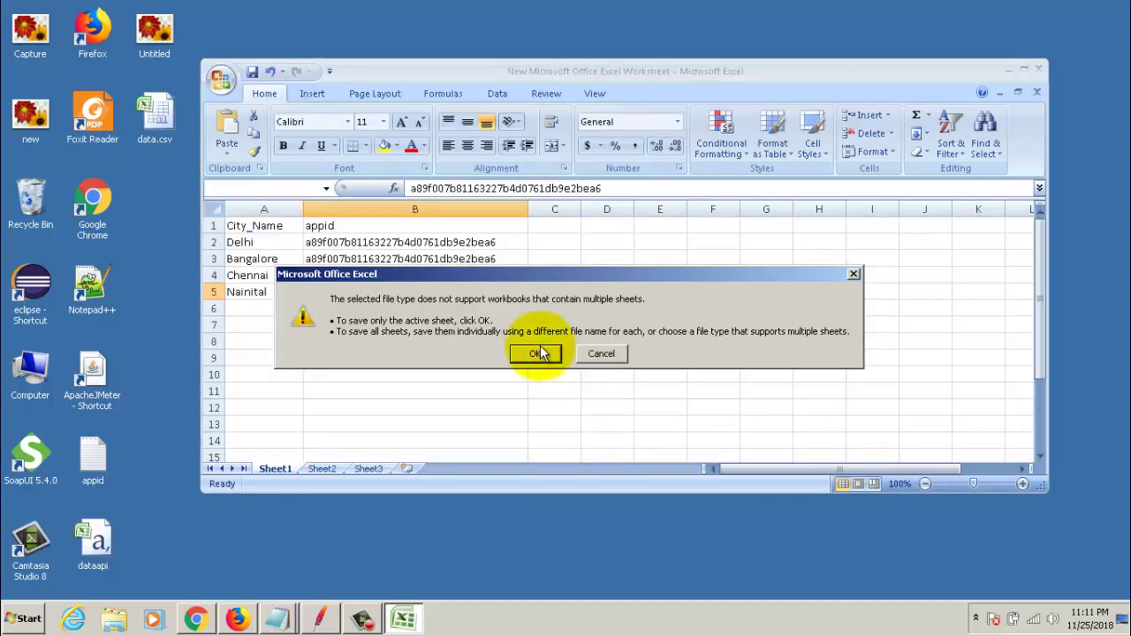
pyautogui.click(539, 353)
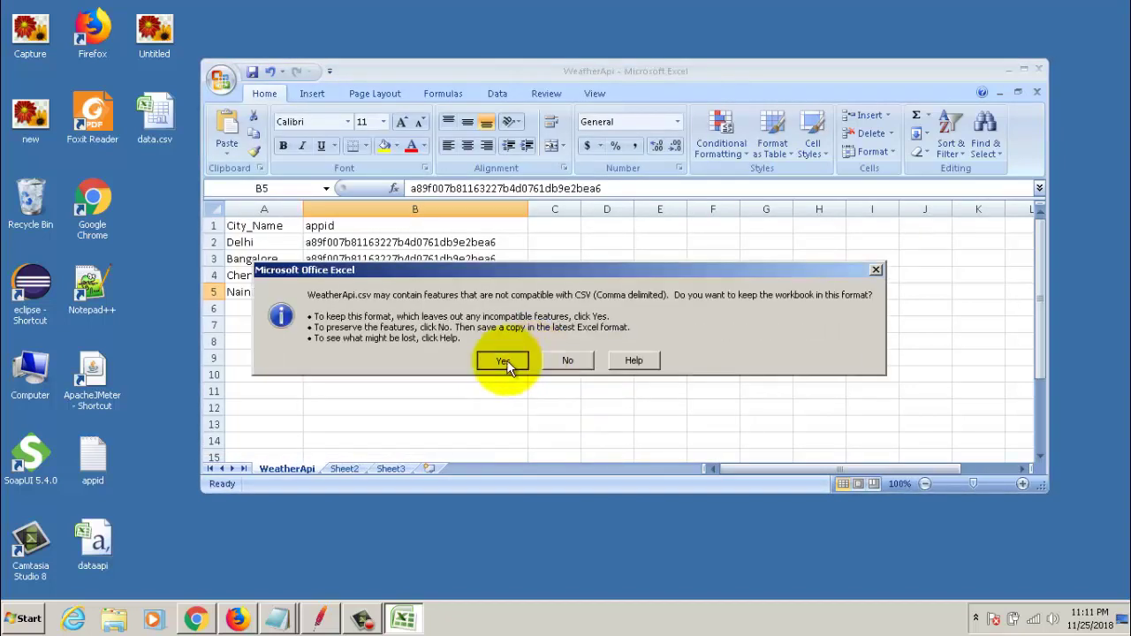
pyautogui.click(505, 360)
# - Check the WeatherApi file on the desktop, and review the sheet's City_Name and appid headers and the listed cities
pyautogui.click(166, 201)
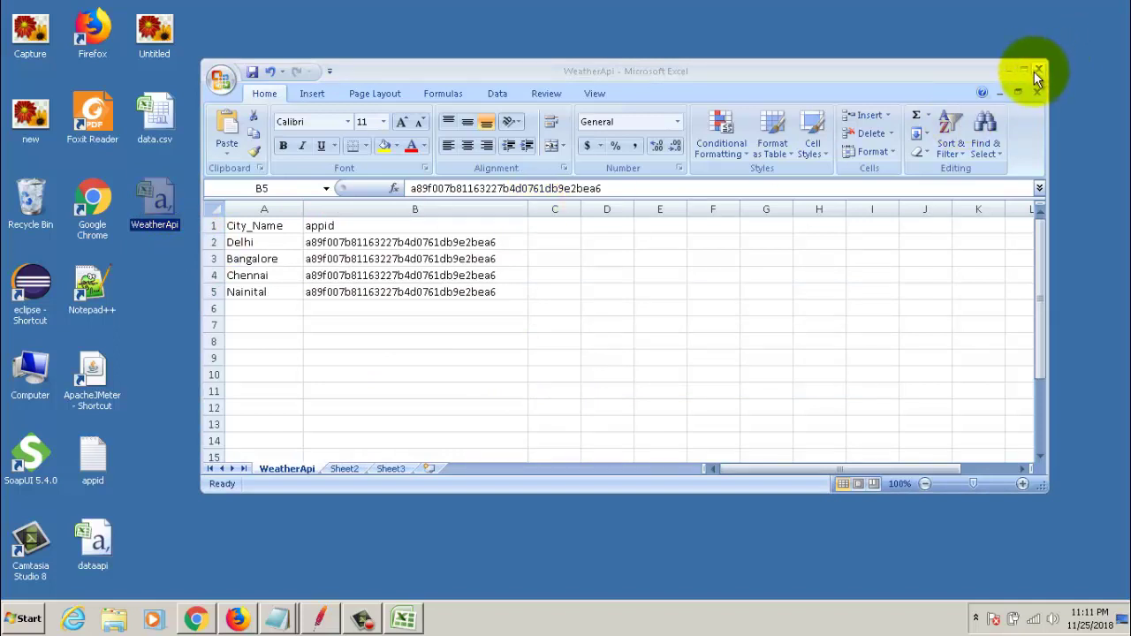
pyautogui.click(290, 225)
pyautogui.click(285, 221)
pyautogui.click(348, 227)
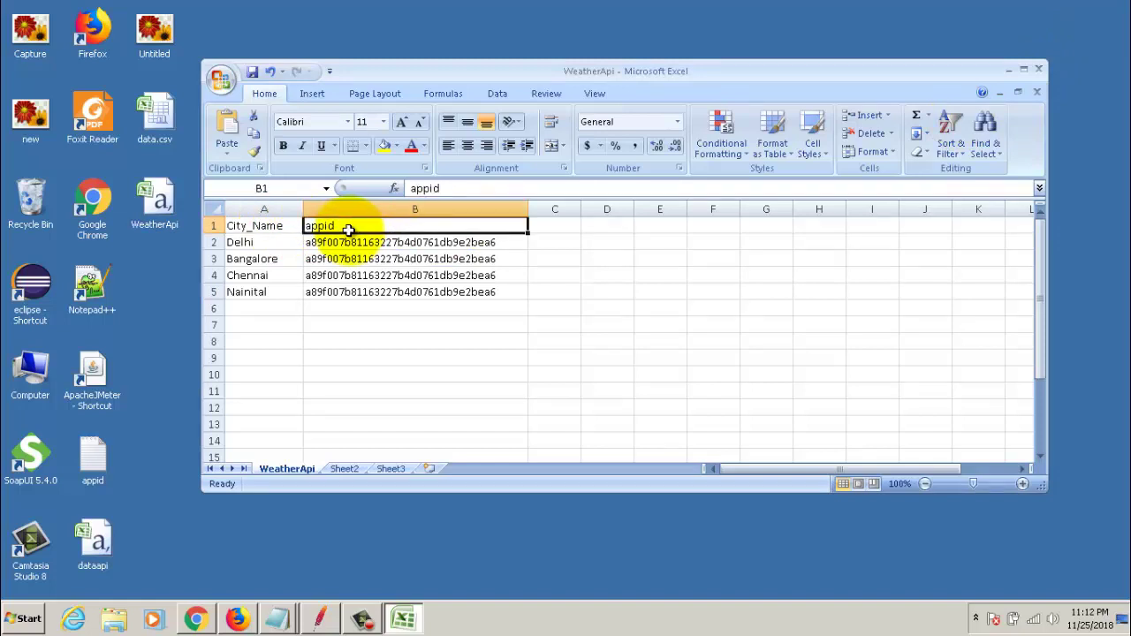
pyautogui.click(246, 231)
pyautogui.click(348, 227)
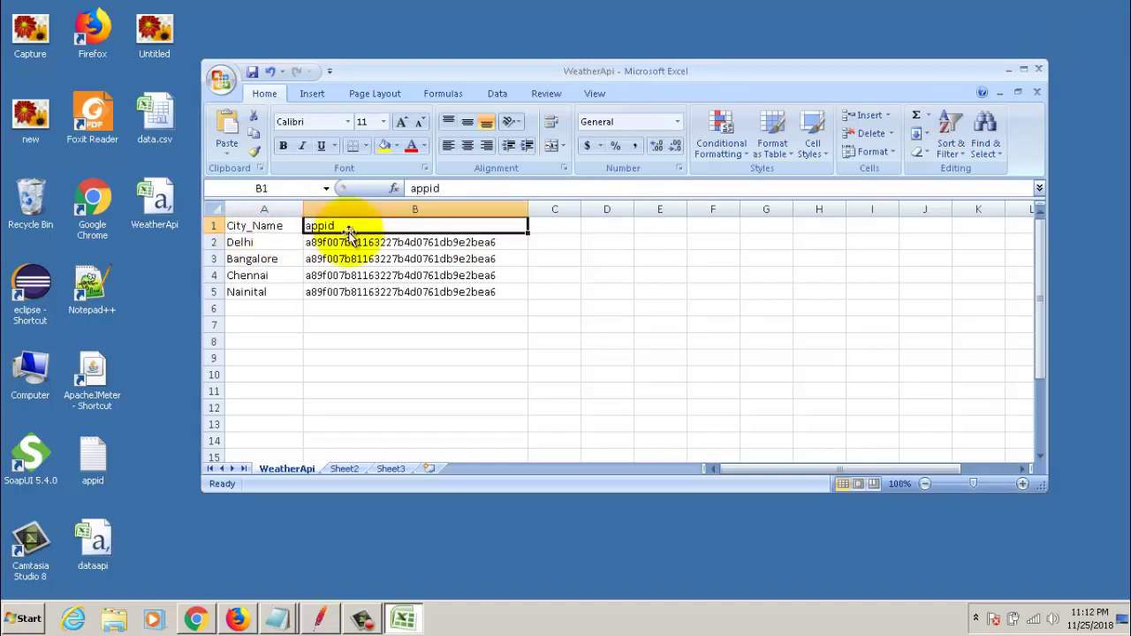
pyautogui.click(285, 225)
pyautogui.click(250, 243)
pyautogui.click(250, 275)
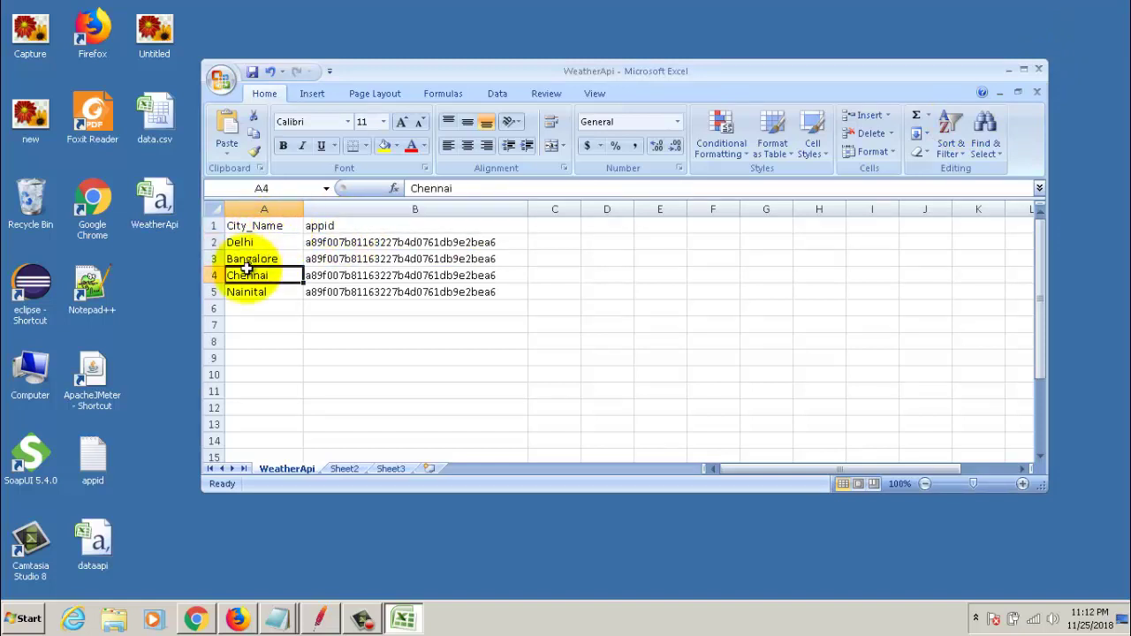
pyautogui.click(252, 292)
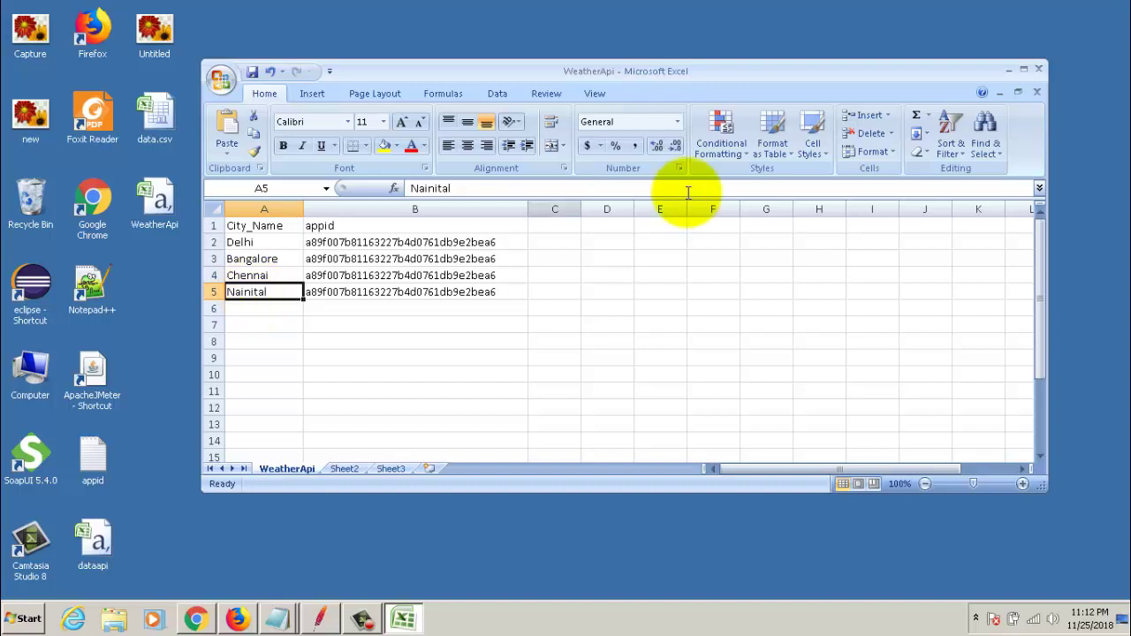
# - Close the WeatherApi workbook in Excel, dismissing the save prompt, and switch to the HTTP Request in JMeter
pyautogui.click(1040, 69)
pyautogui.click(568, 344)
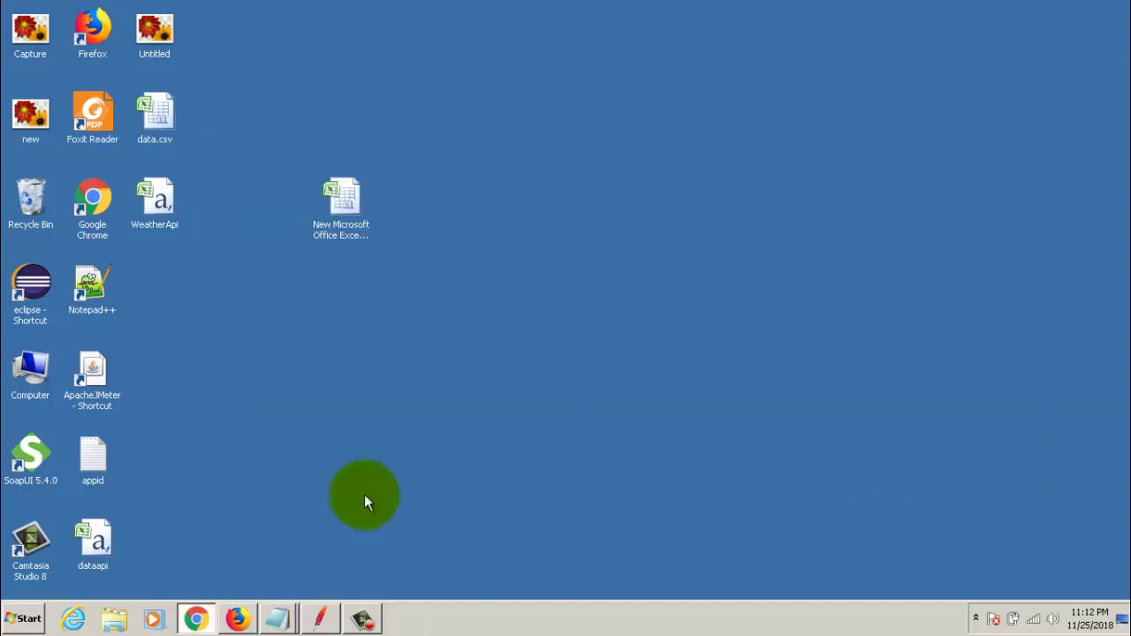
pyautogui.click(320, 622)
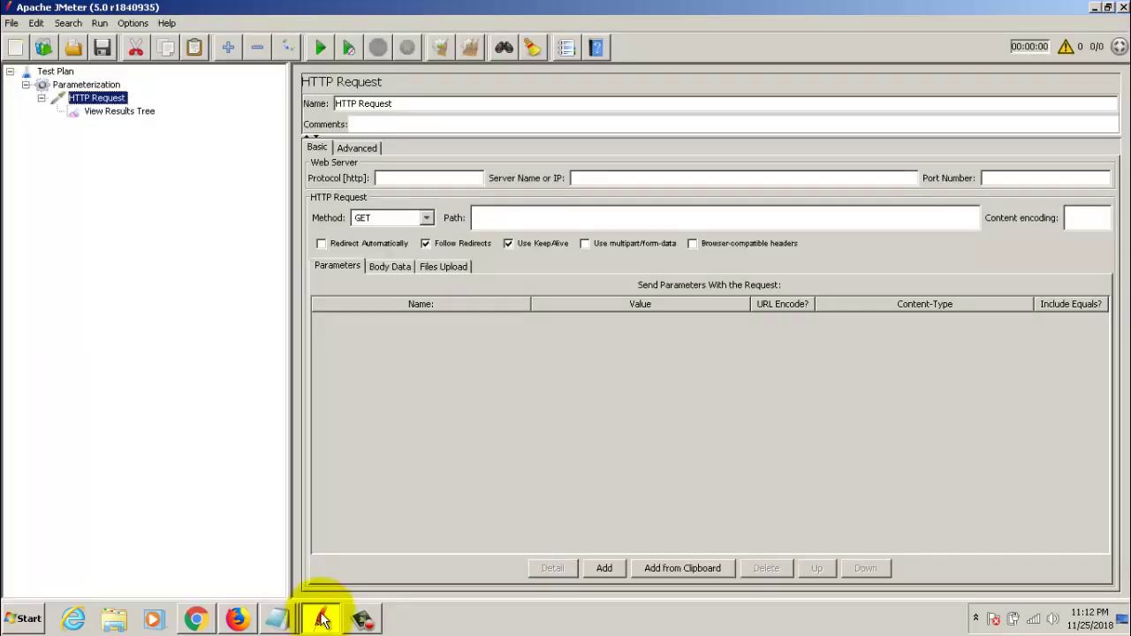
pyautogui.click(608, 178)
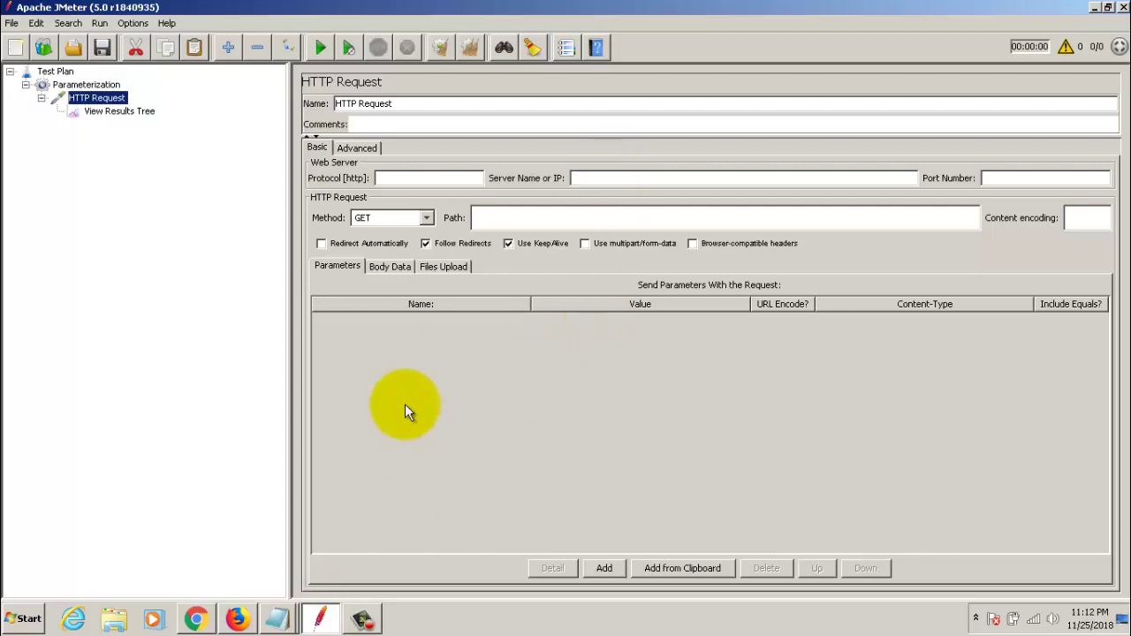
pyautogui.click(277, 618)
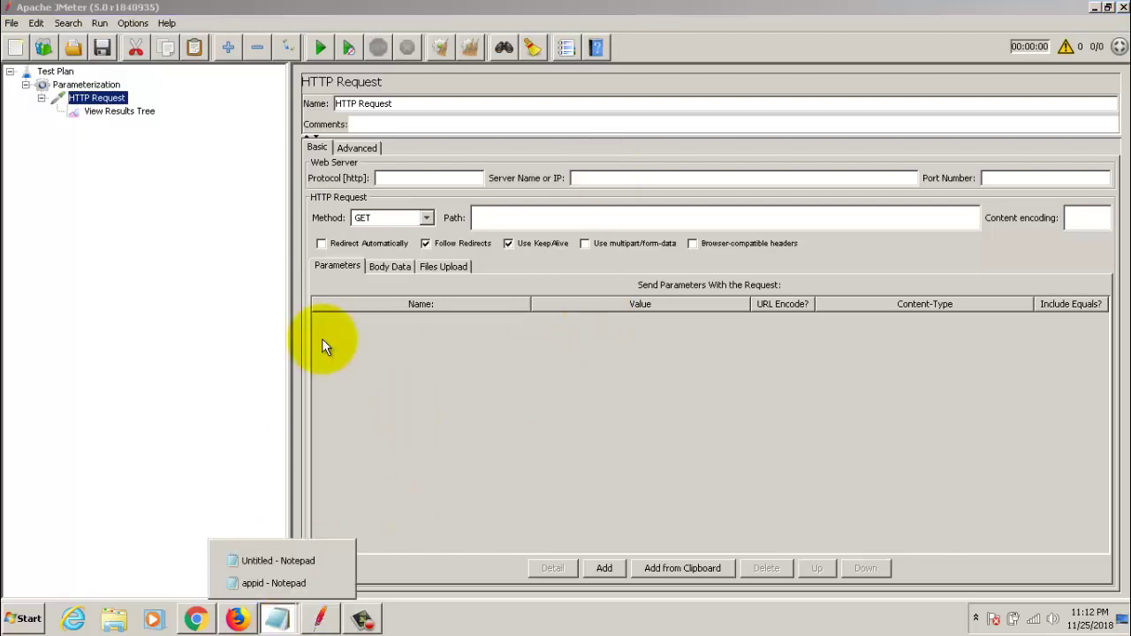
pyautogui.click(262, 582)
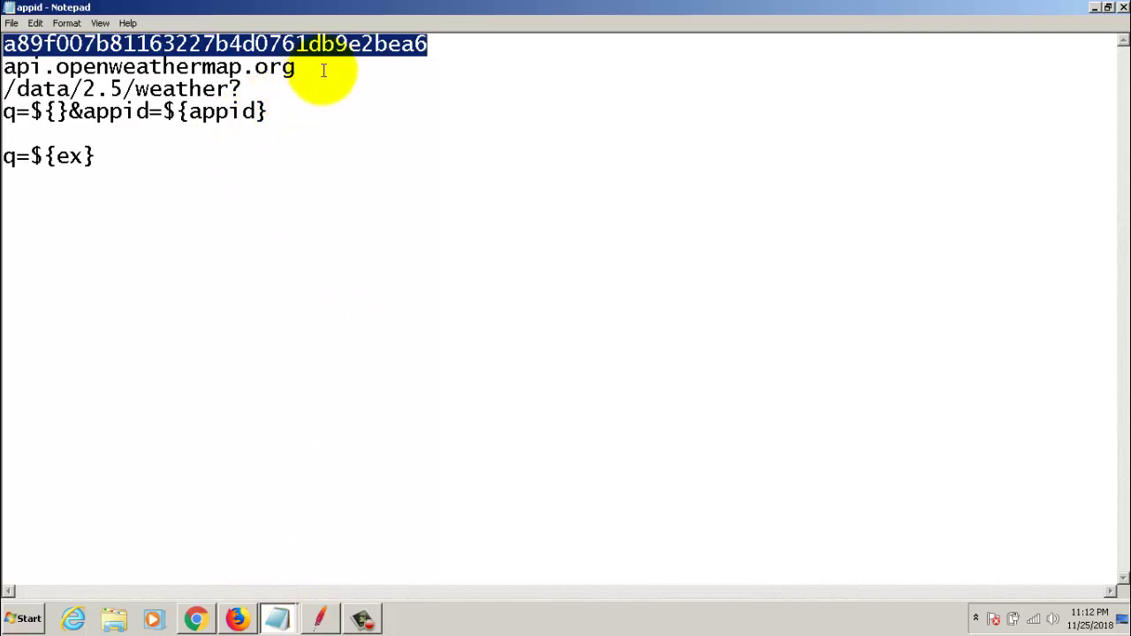
pyautogui.moveTo(321, 70); pyautogui.dragTo(7, 67)
pyautogui.hotkey('ctrl', 'c')
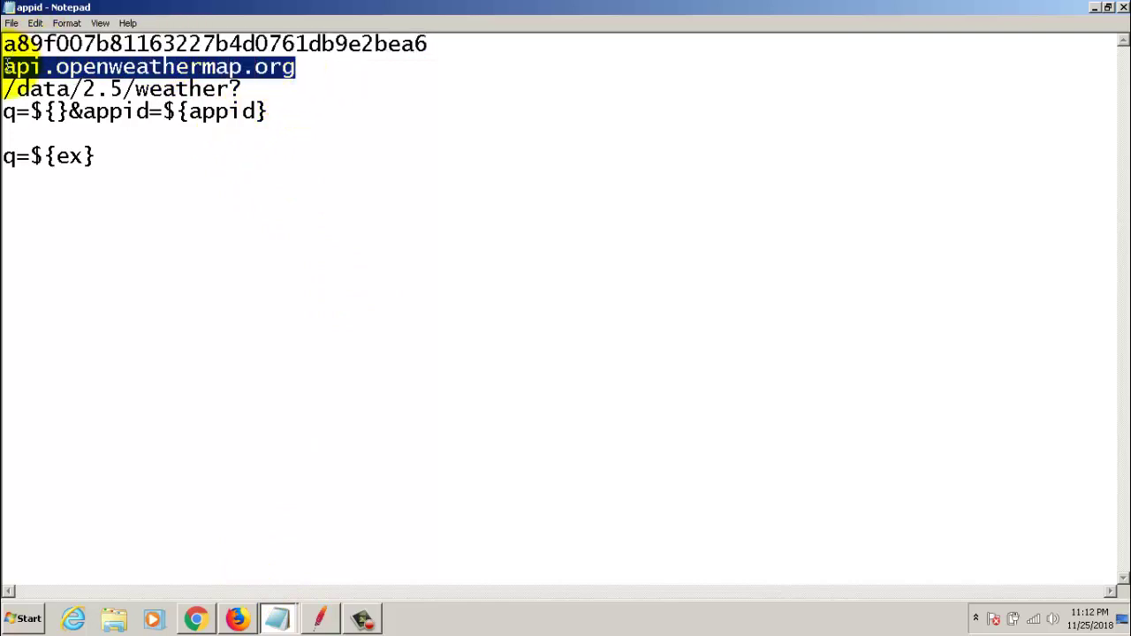
pyautogui.click(1095, 9)
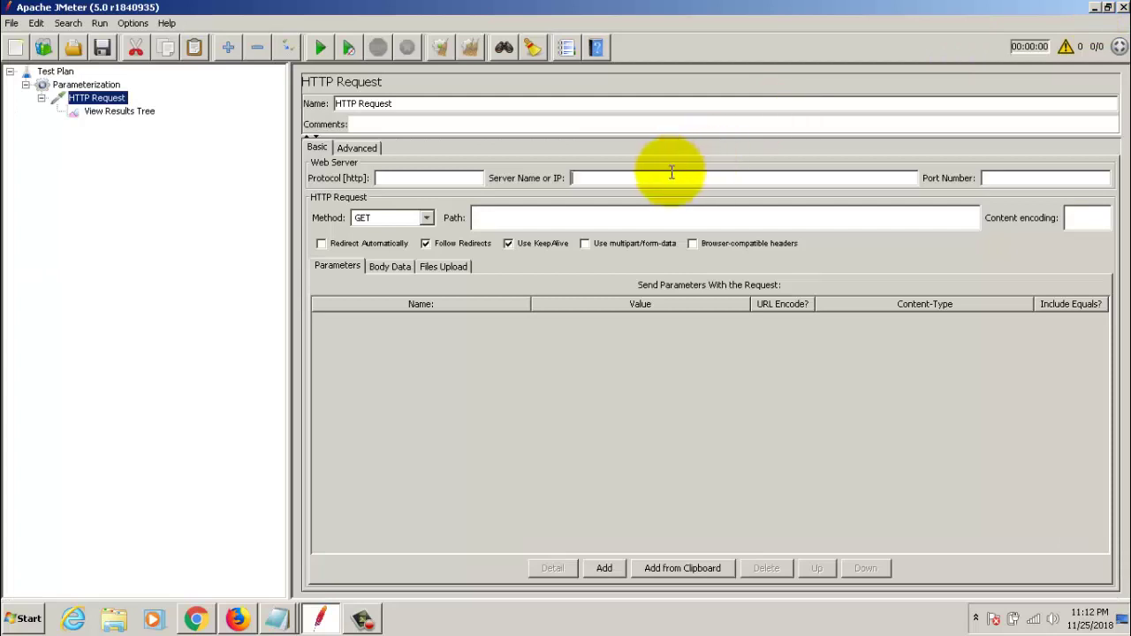
pyautogui.hotkey('ctrl', 'v')
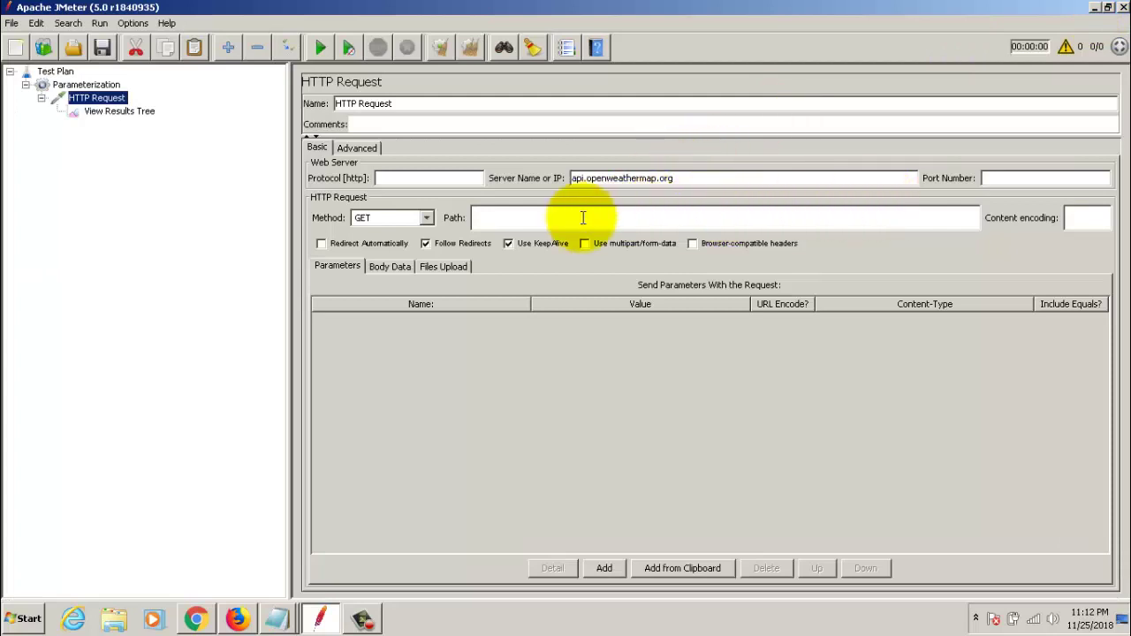
# - Copy /data/2.5/weather? from the appid notes in Notepad into the HTTP Request's path in JMeter
pyautogui.click(538, 217)
pyautogui.click(278, 621)
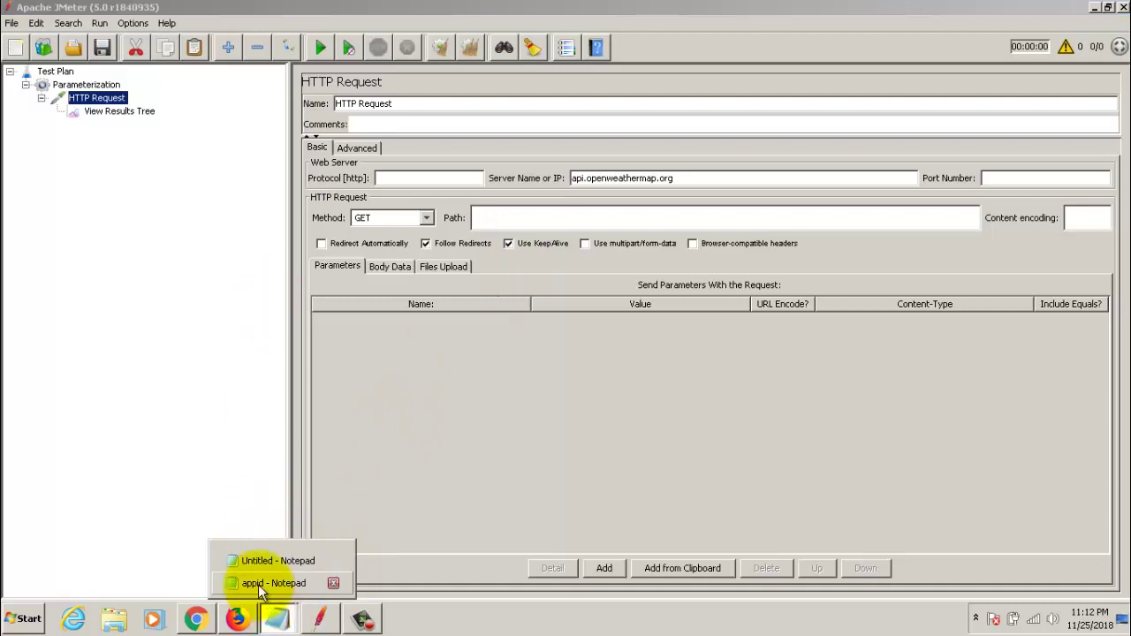
pyautogui.click(258, 584)
pyautogui.moveTo(246, 89); pyautogui.dragTo(6, 87)
pyautogui.hotkey('ctrl', 'c')
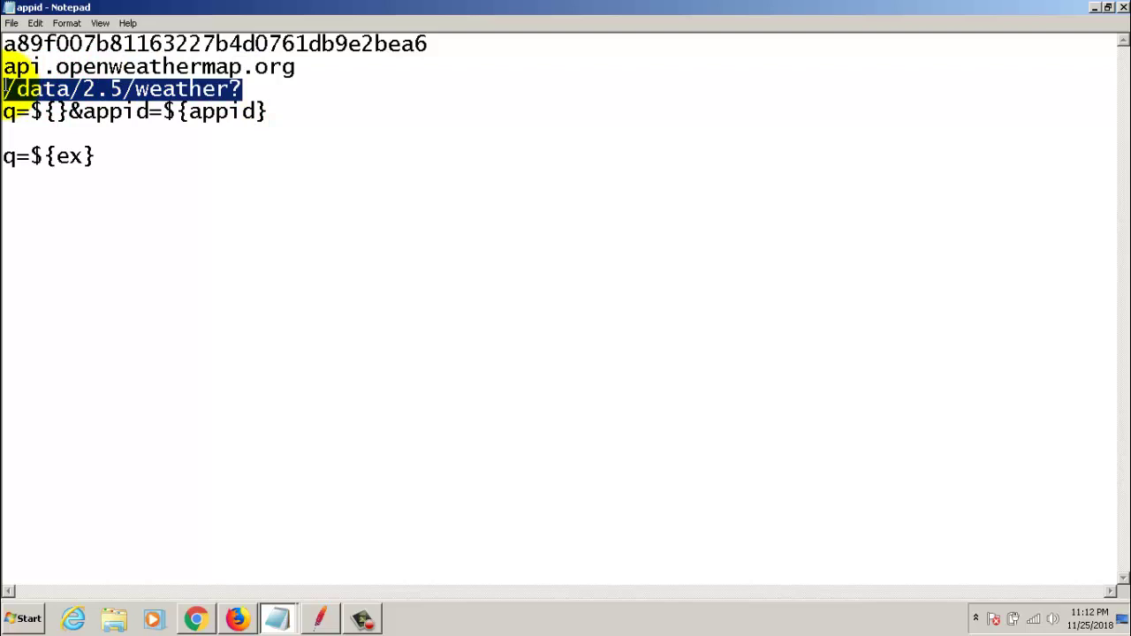
pyautogui.click(319, 620)
pyautogui.hotkey('ctrl', 'v')
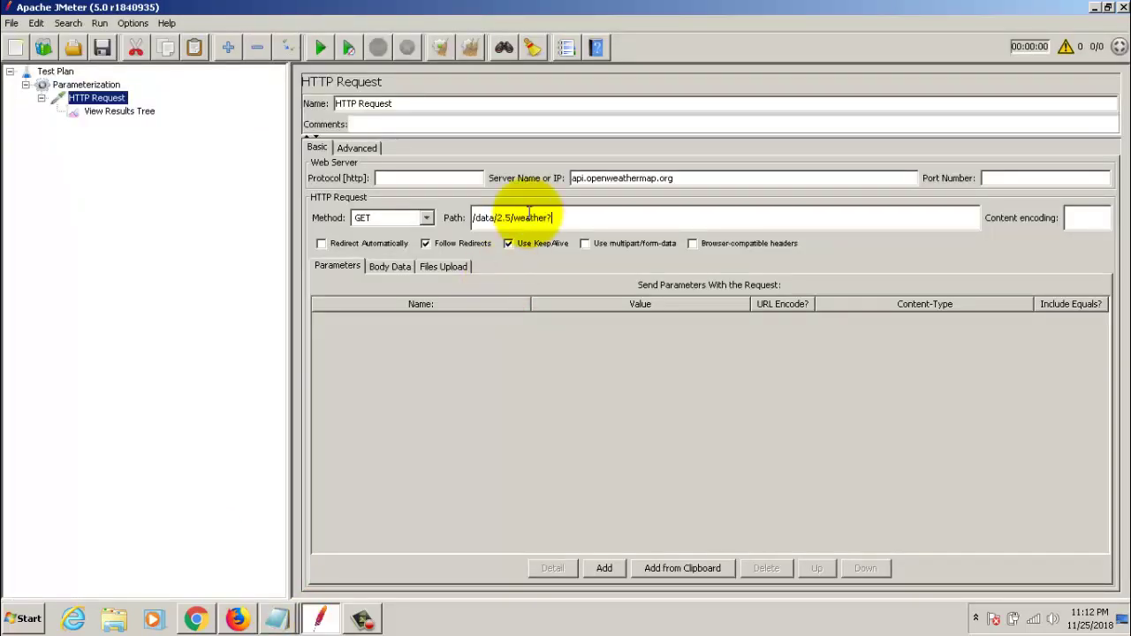
# - Copy q=${}&appid=${appid} from the appid notes in Notepad and append it to the HTTP Request's path in JMeter
pyautogui.click(279, 617)
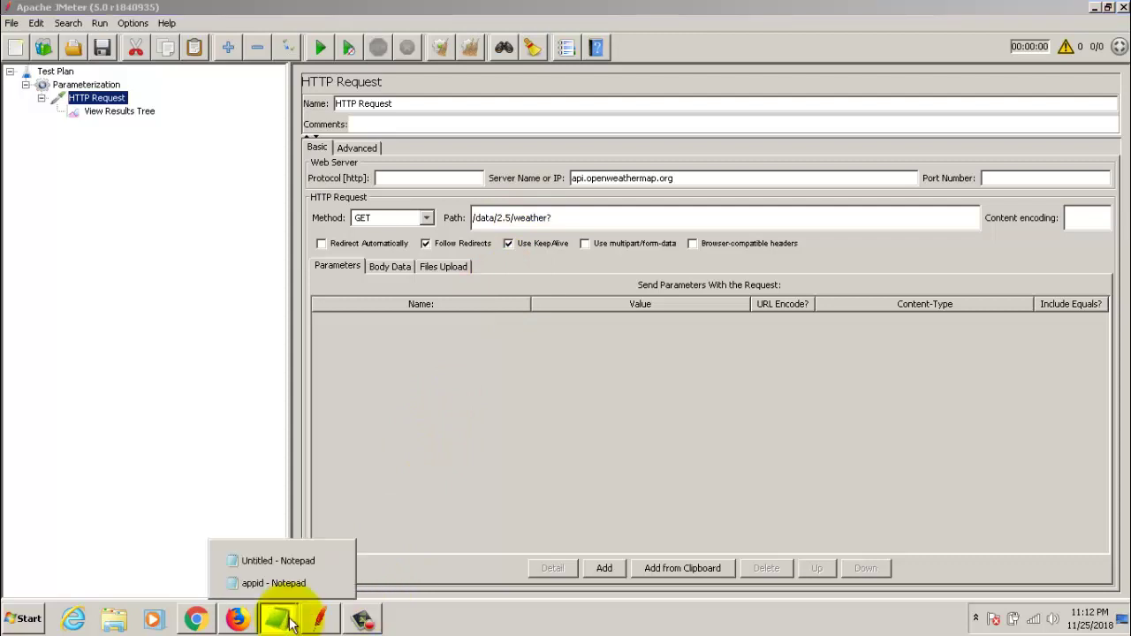
pyautogui.click(274, 583)
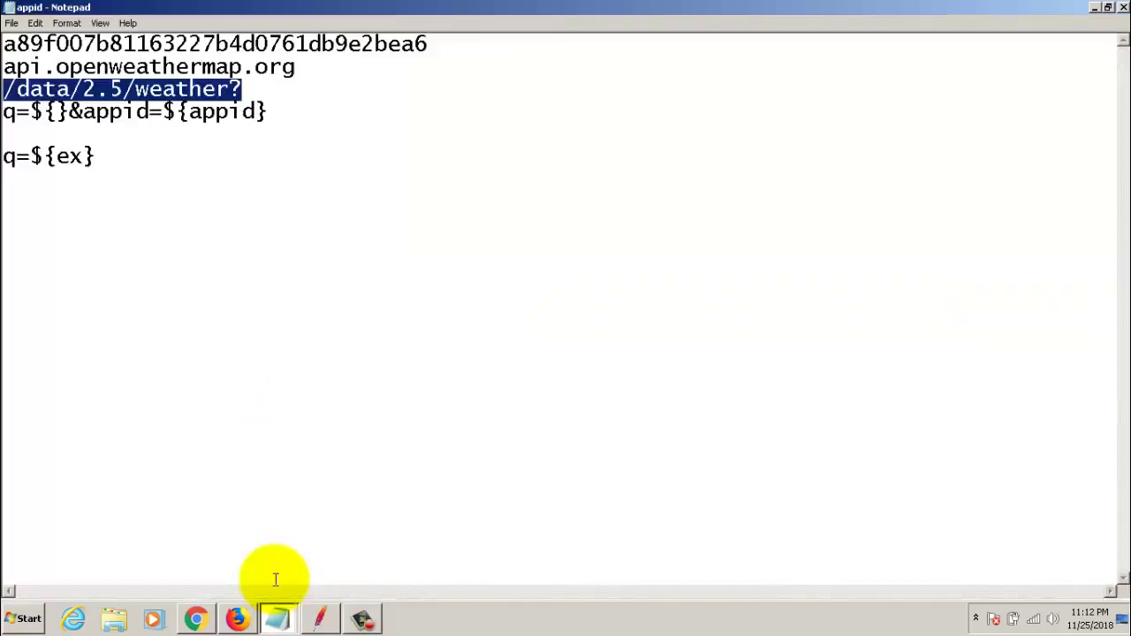
pyautogui.moveTo(272, 112); pyautogui.dragTo(7, 112)
pyautogui.hotkey('ctrl', 'c')
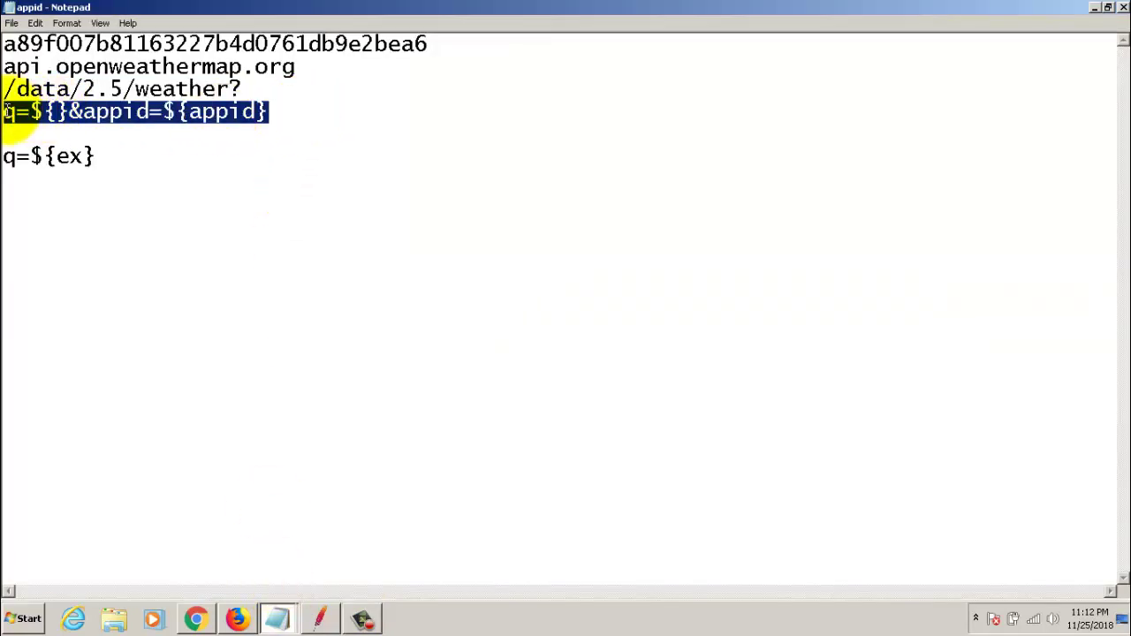
pyautogui.click(1095, 8)
pyautogui.click(618, 216)
pyautogui.hotkey('ctrl', 'v')
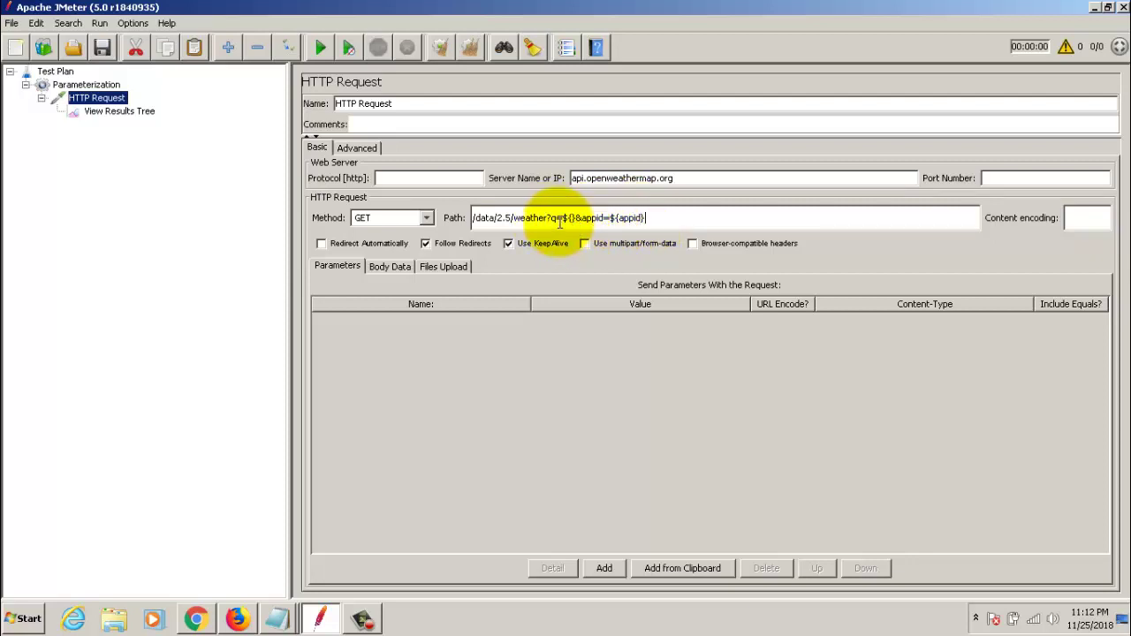
# - Switch to the OpenWeatherMap documentation in Chrome and examine the q parameter and city name placeholder in the API call by city name
pyautogui.doubleClick(554, 219)
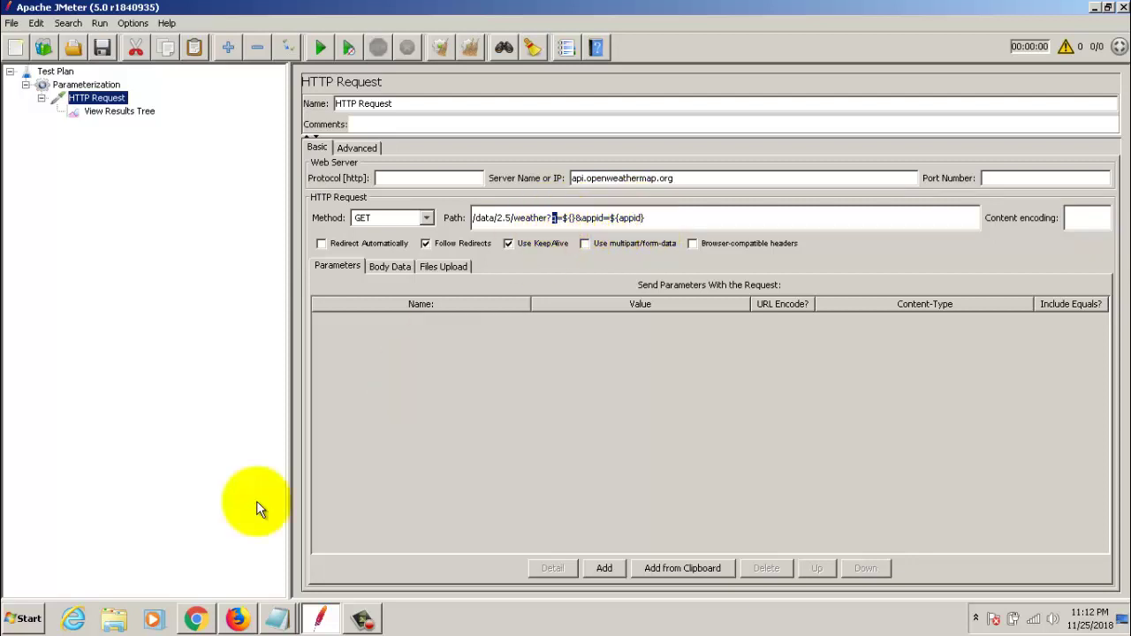
pyautogui.click(196, 616)
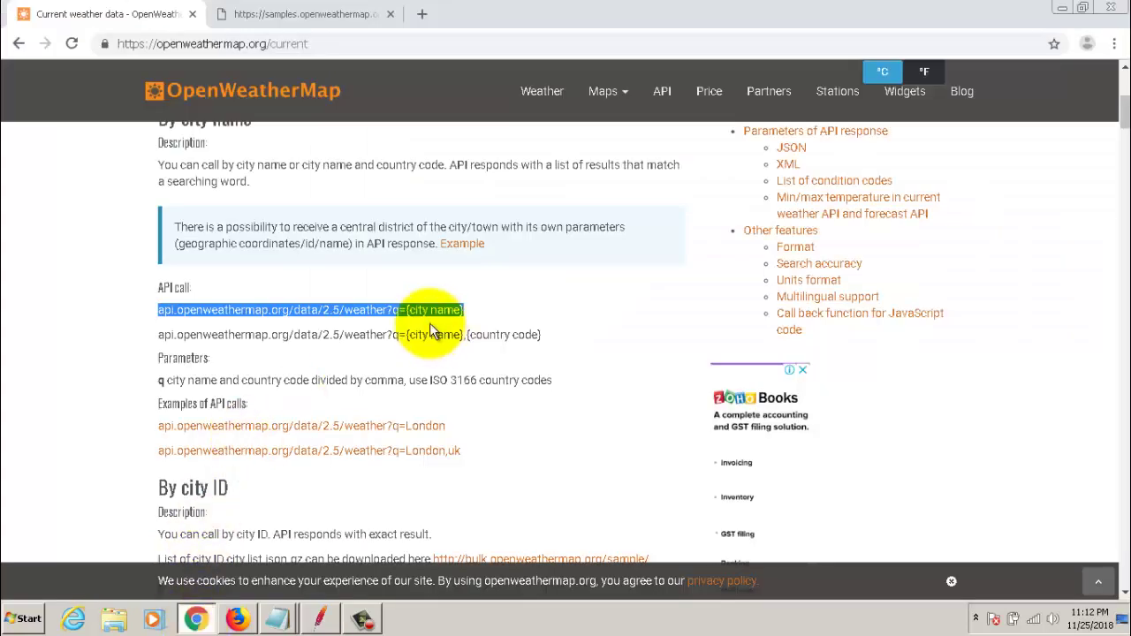
pyautogui.click(403, 311)
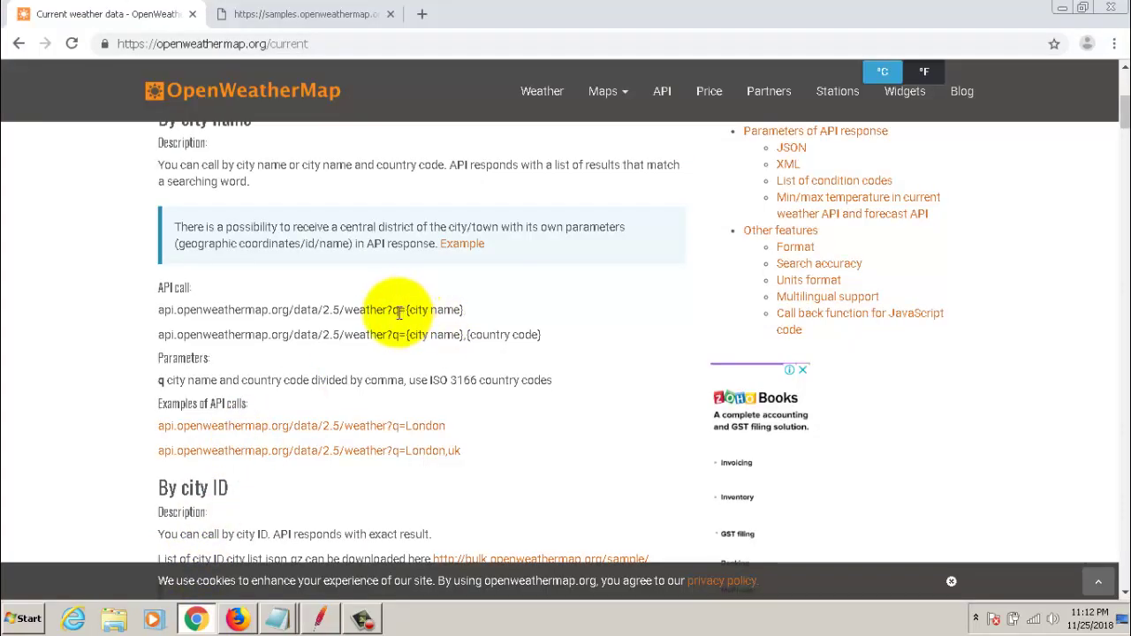
pyautogui.moveTo(411, 310); pyautogui.dragTo(467, 312)
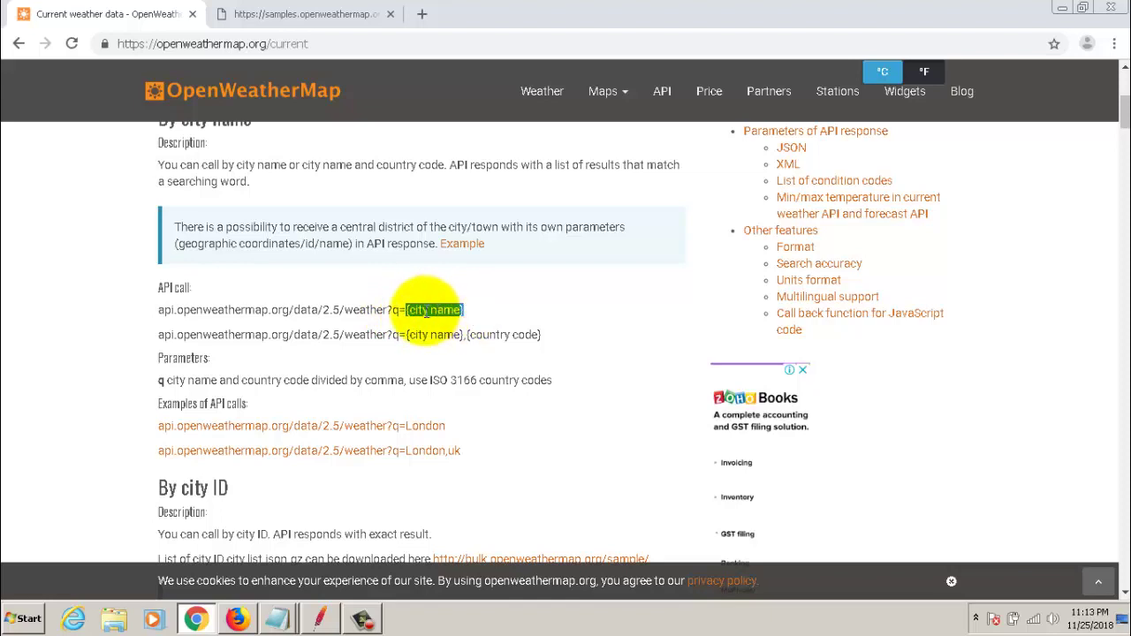
pyautogui.click(404, 309)
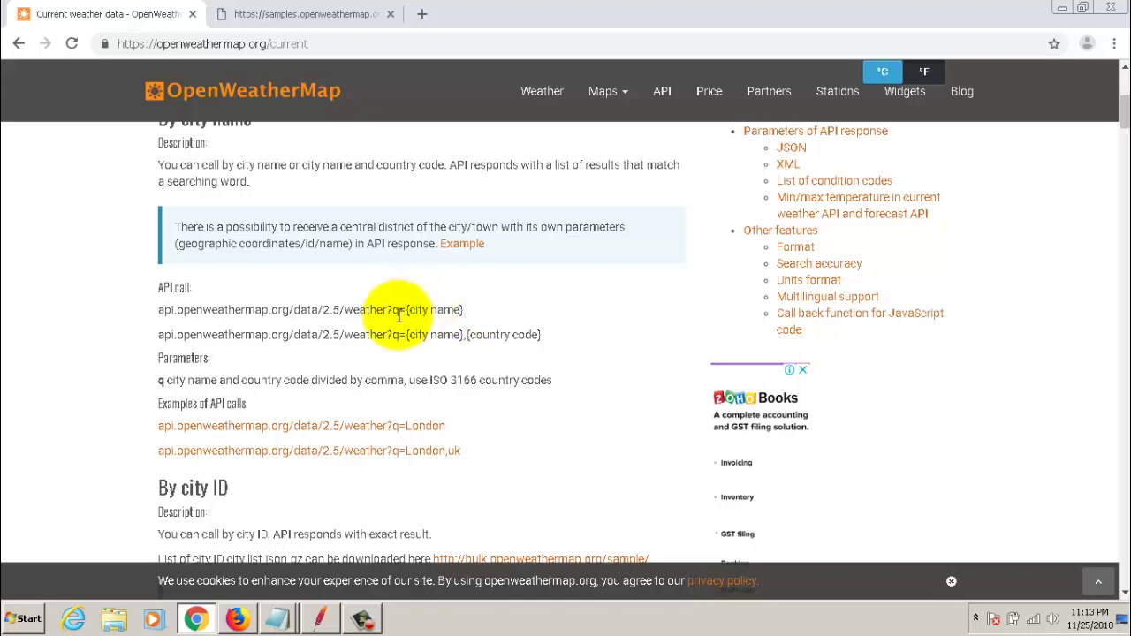
pyautogui.moveTo(392, 310); pyautogui.dragTo(400, 312)
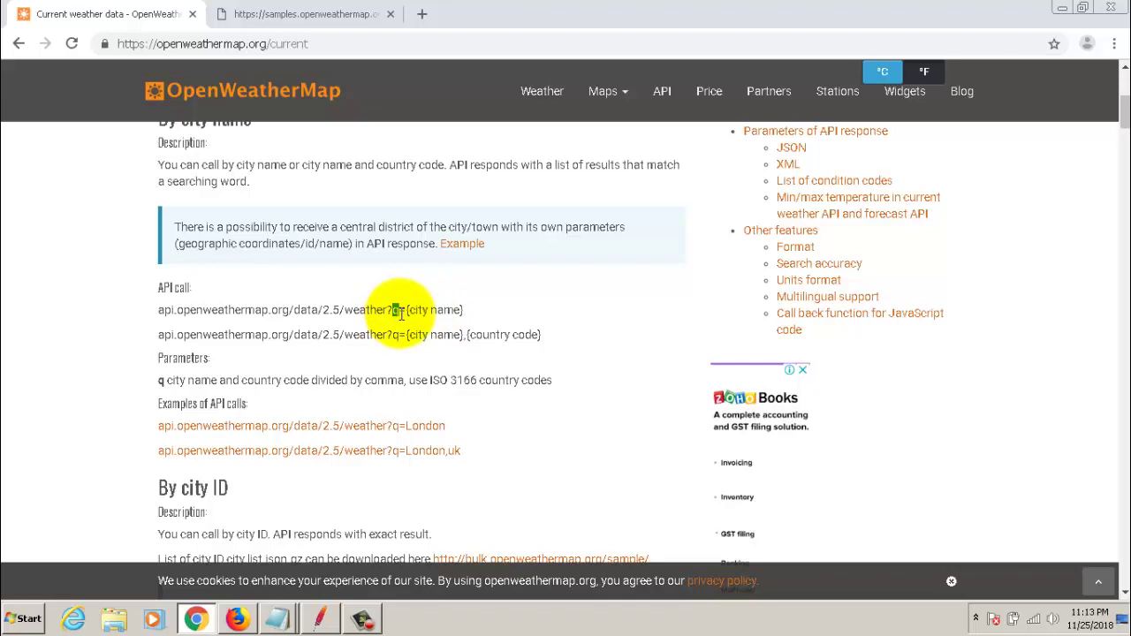
pyautogui.moveTo(407, 310); pyautogui.dragTo(462, 309)
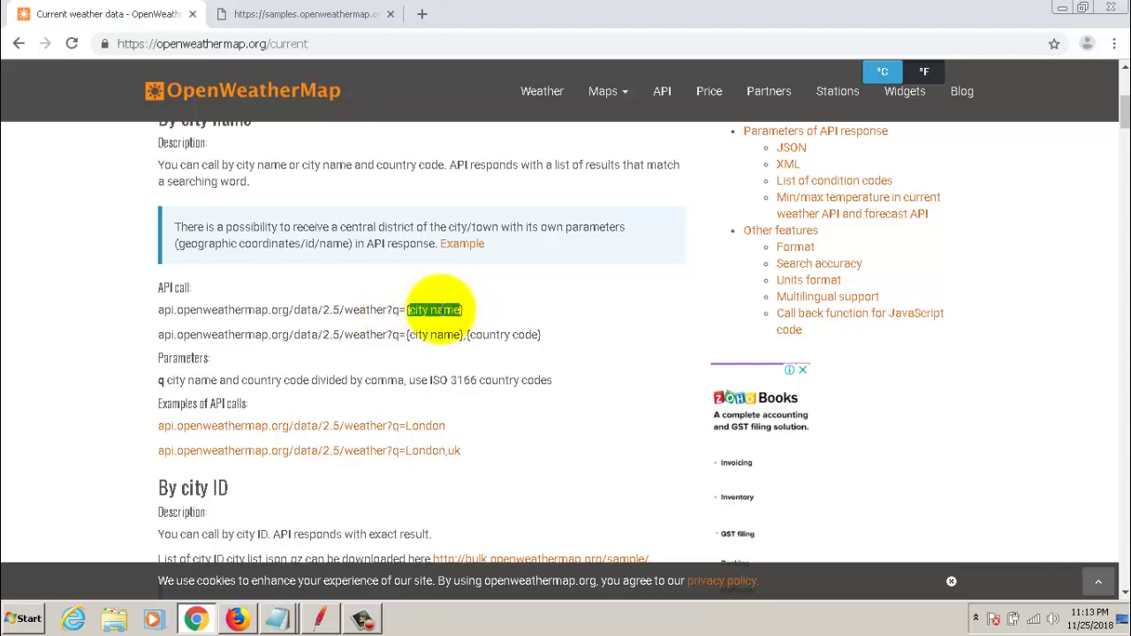
pyautogui.click(441, 309)
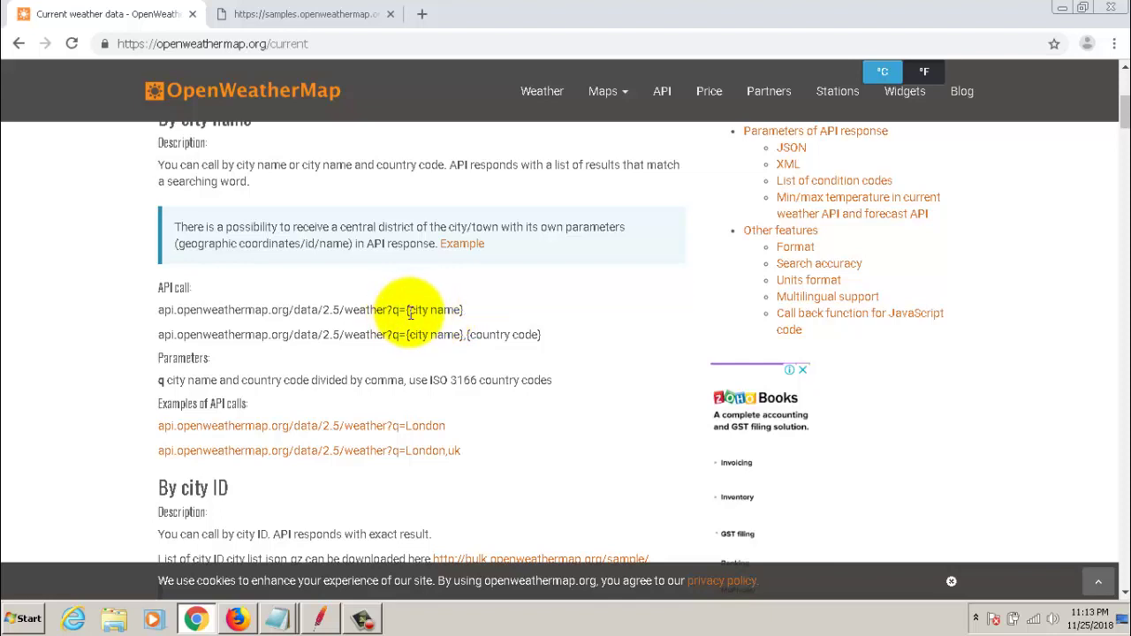
# - Open the London,uk example API call, examine the appid parameter in its URL, and return to JMeter
pyautogui.click(344, 449)
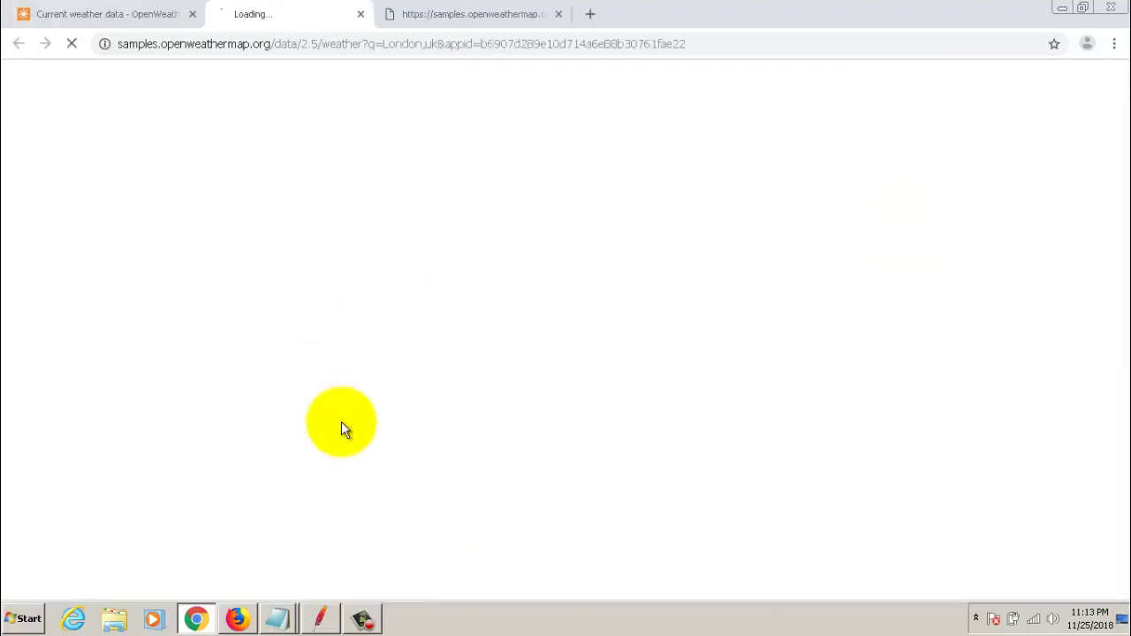
pyautogui.click(492, 45)
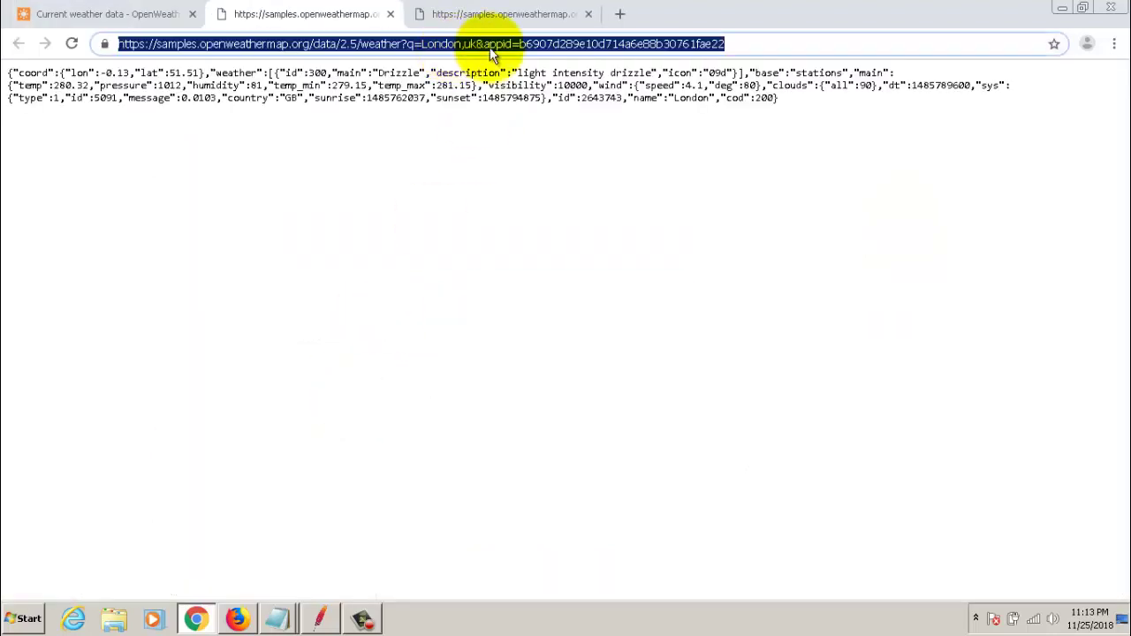
pyautogui.click(492, 43)
pyautogui.doubleClick(492, 43)
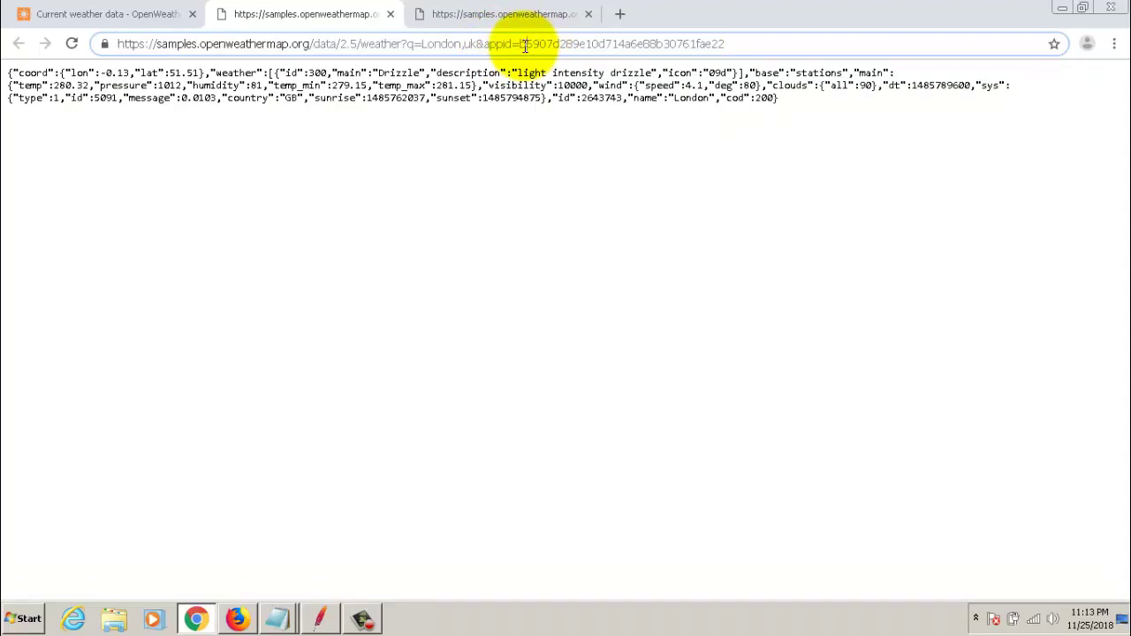
pyautogui.doubleClick(523, 45)
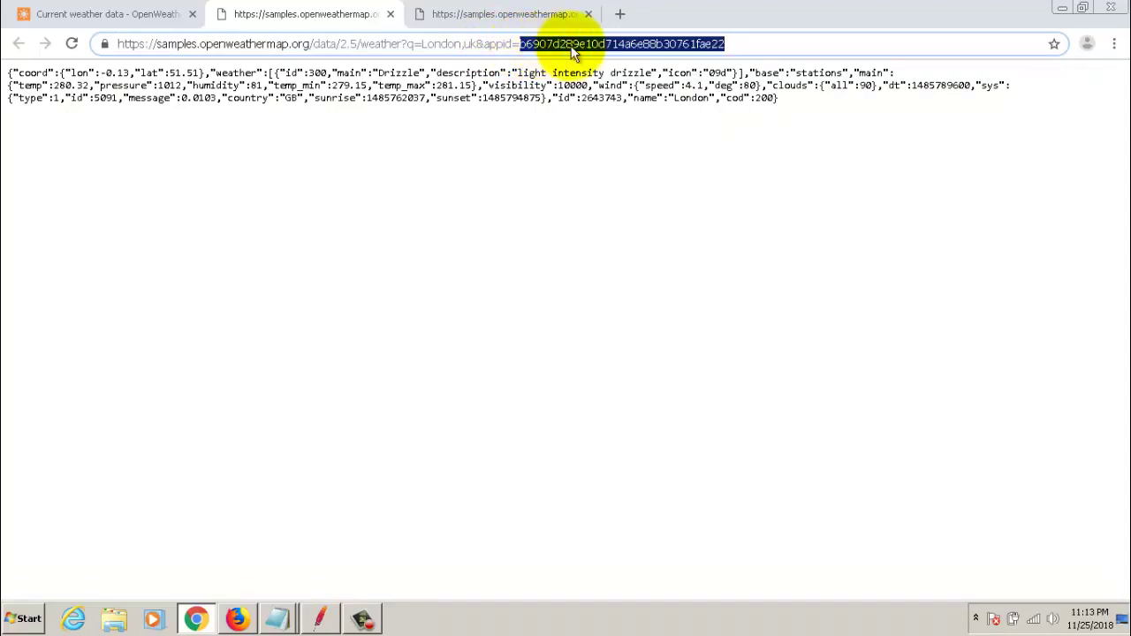
pyautogui.click(1062, 8)
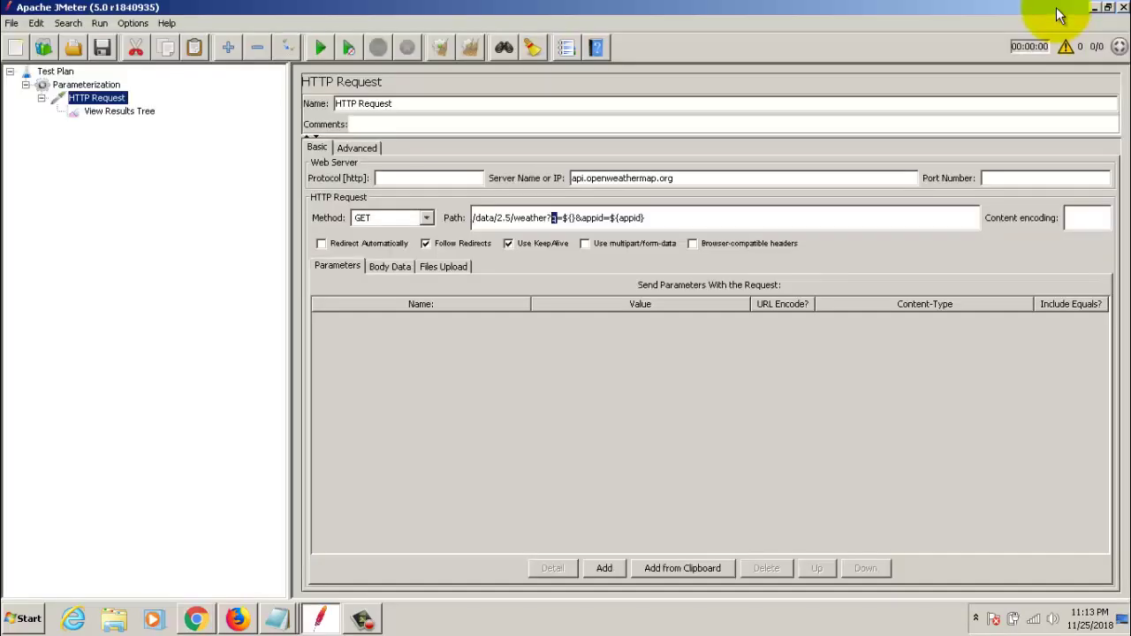
# - Insert City_Name as the variable for q in the HTTP Request's path, and check the appid variable beside it
pyautogui.click(696, 175)
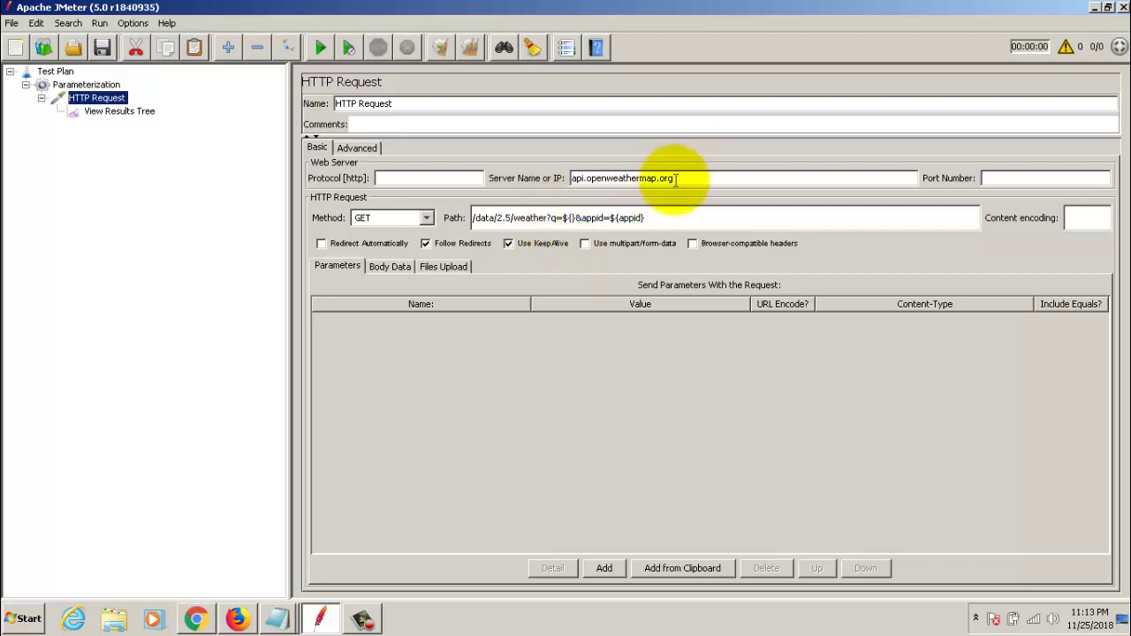
pyautogui.click(512, 220)
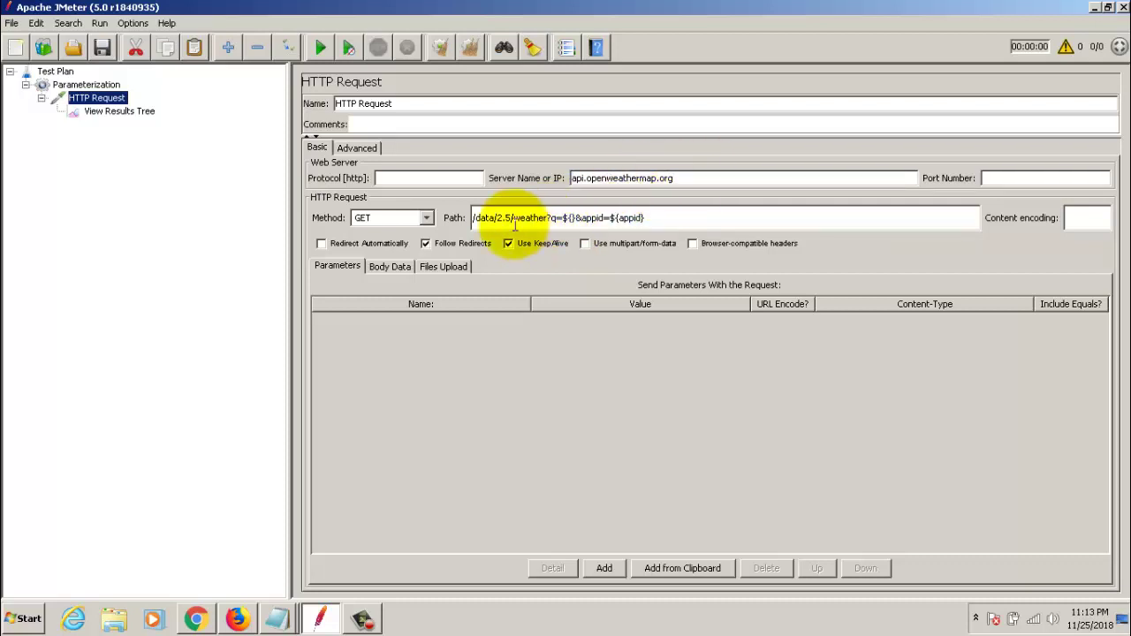
pyautogui.doubleClick(554, 218)
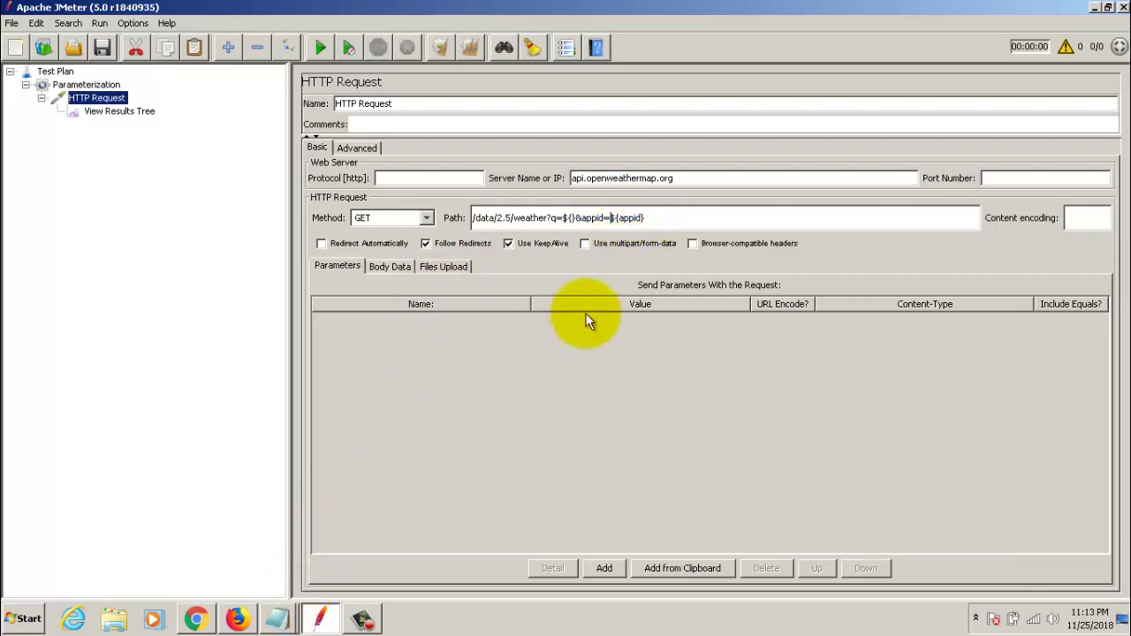
pyautogui.click(568, 219)
pyautogui.write('c')
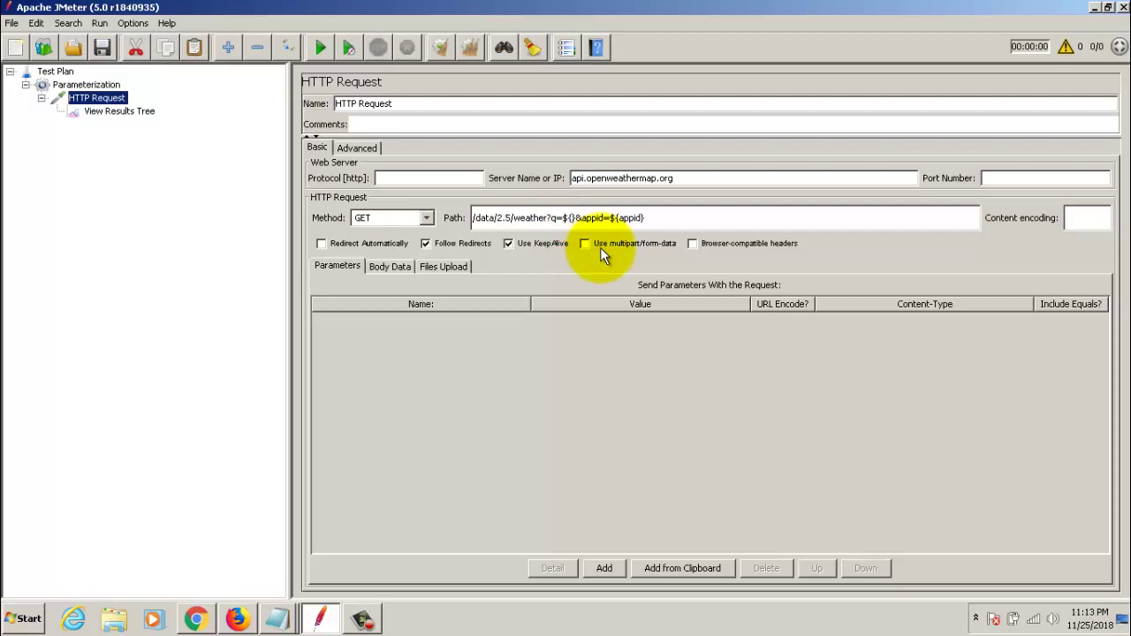
pyautogui.write('City_Name')
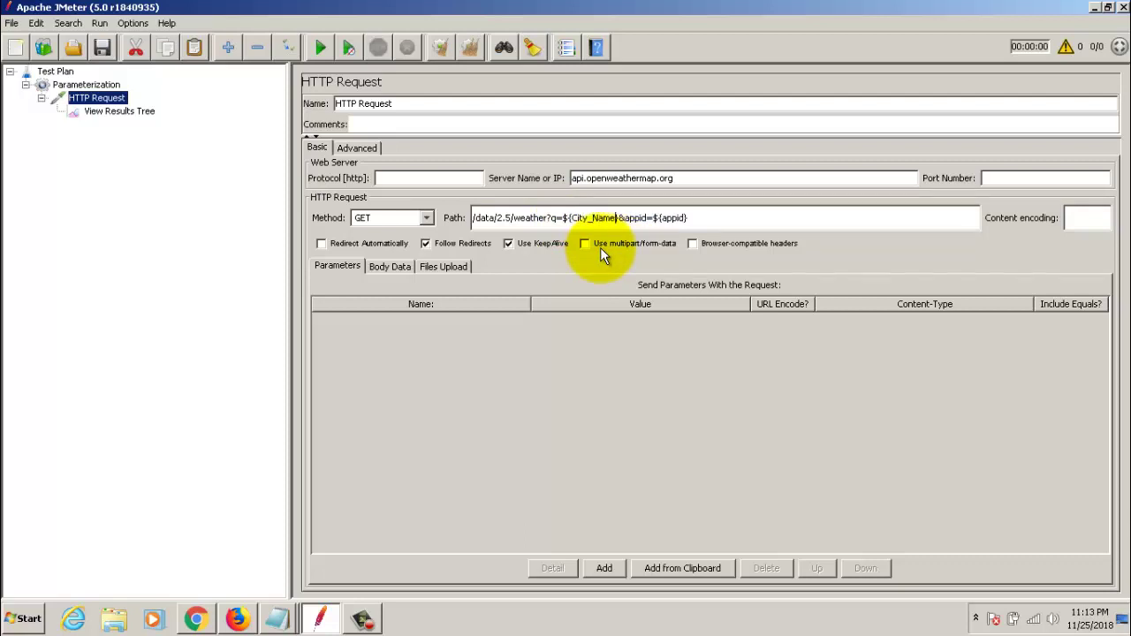
pyautogui.click(624, 218)
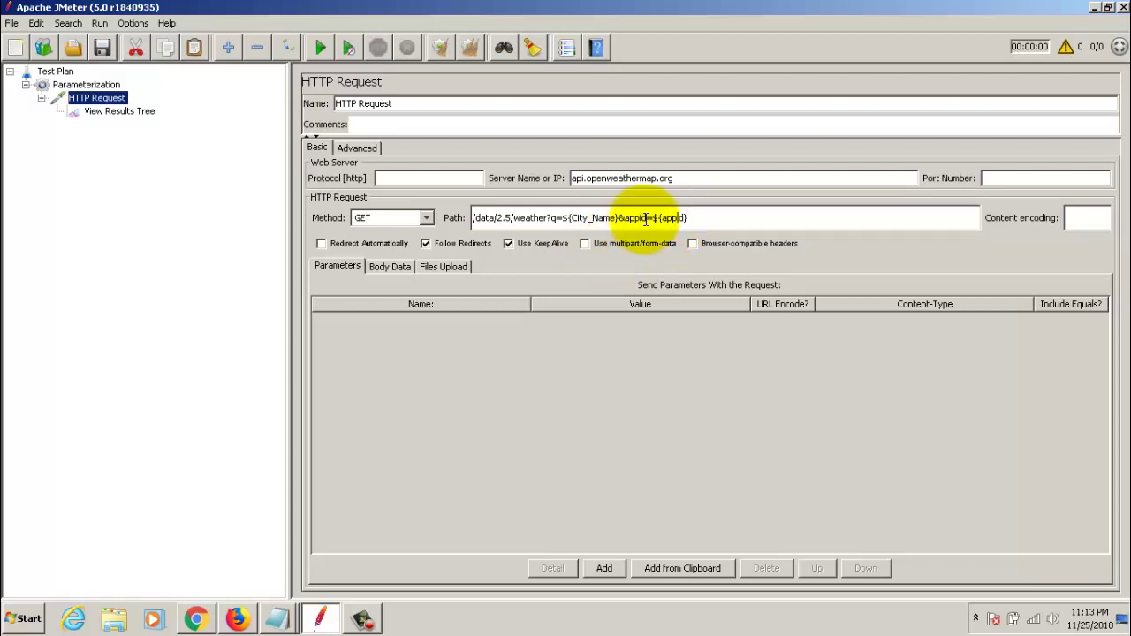
pyautogui.moveTo(646, 219); pyautogui.dragTo(678, 221)
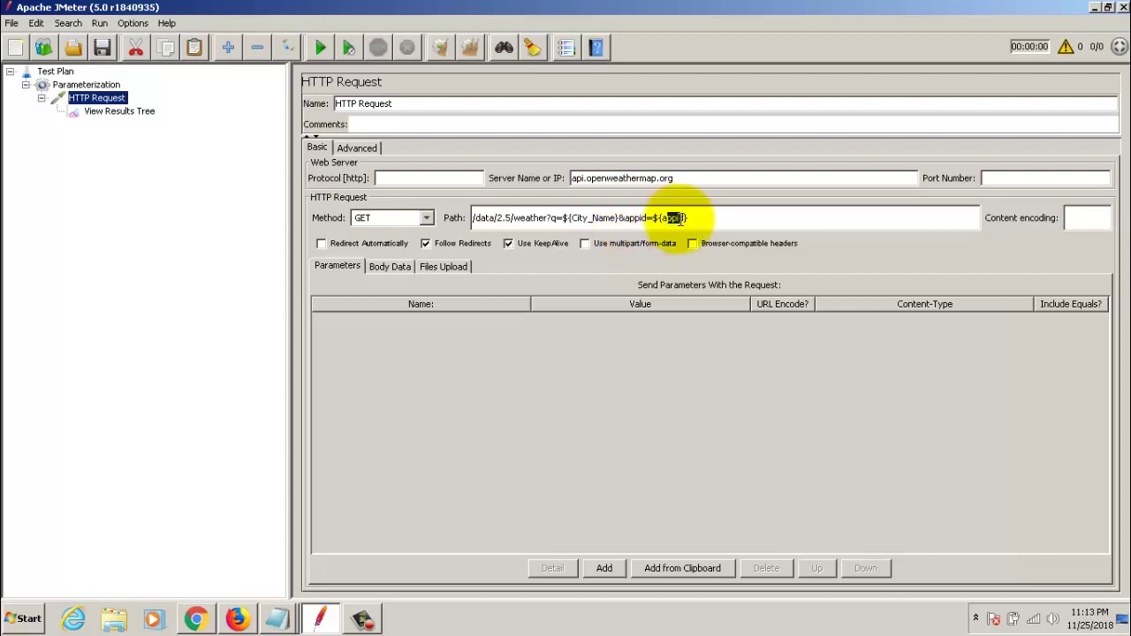
# - Add a CSV Data Set Config element under the HTTP Request and name it citynames
pyautogui.click(678, 219)
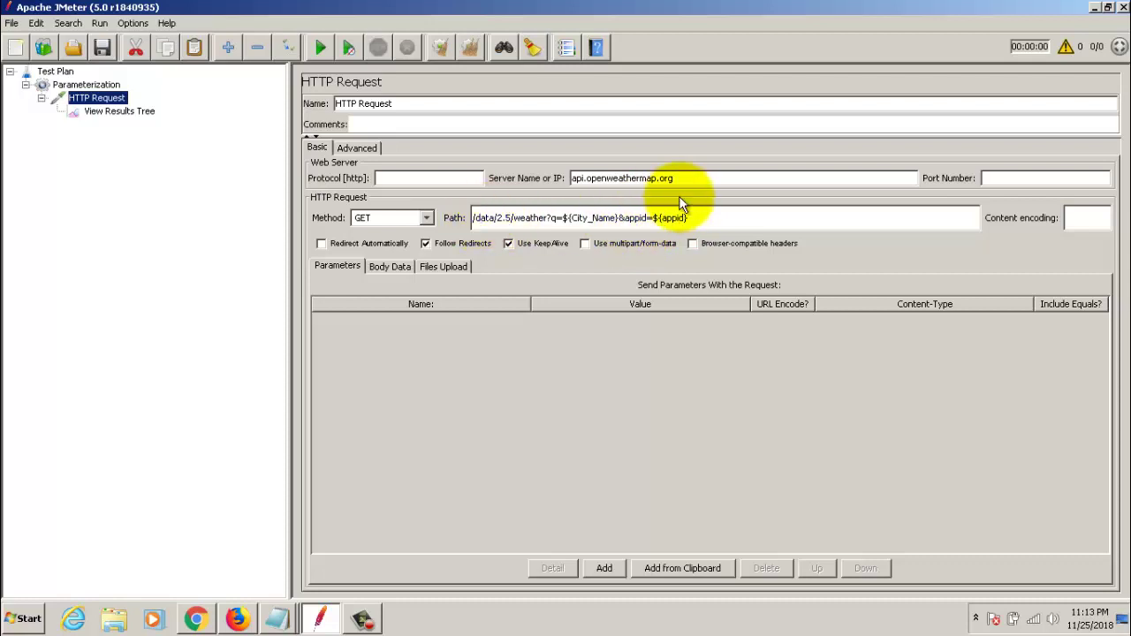
pyautogui.rightClick(81, 103)
pyautogui.moveTo(104, 100)
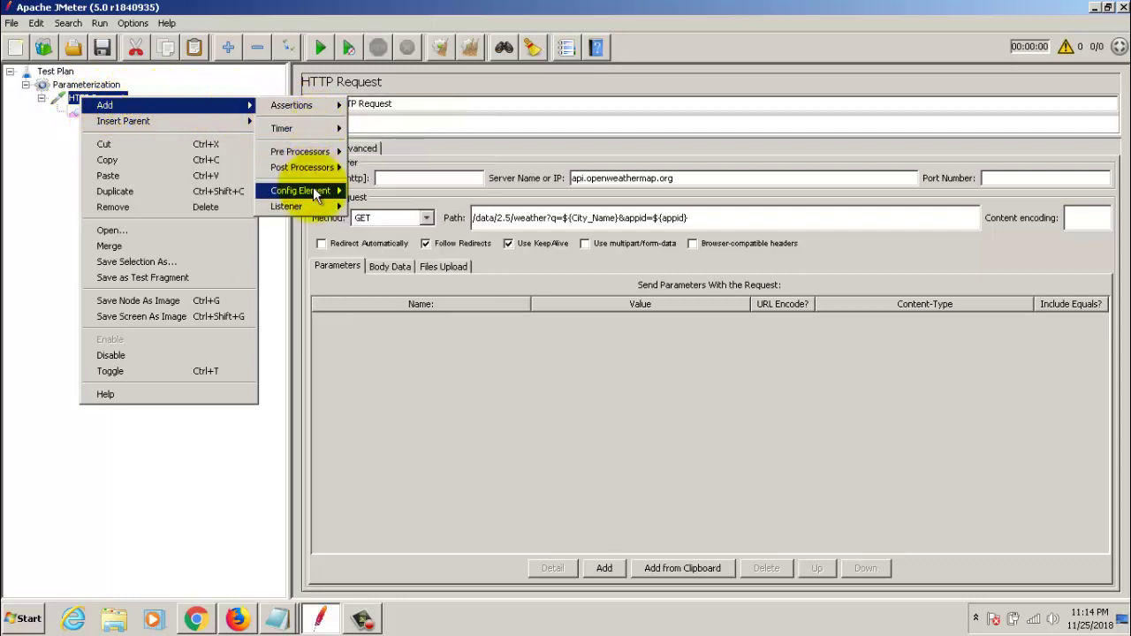
pyautogui.moveTo(312, 188)
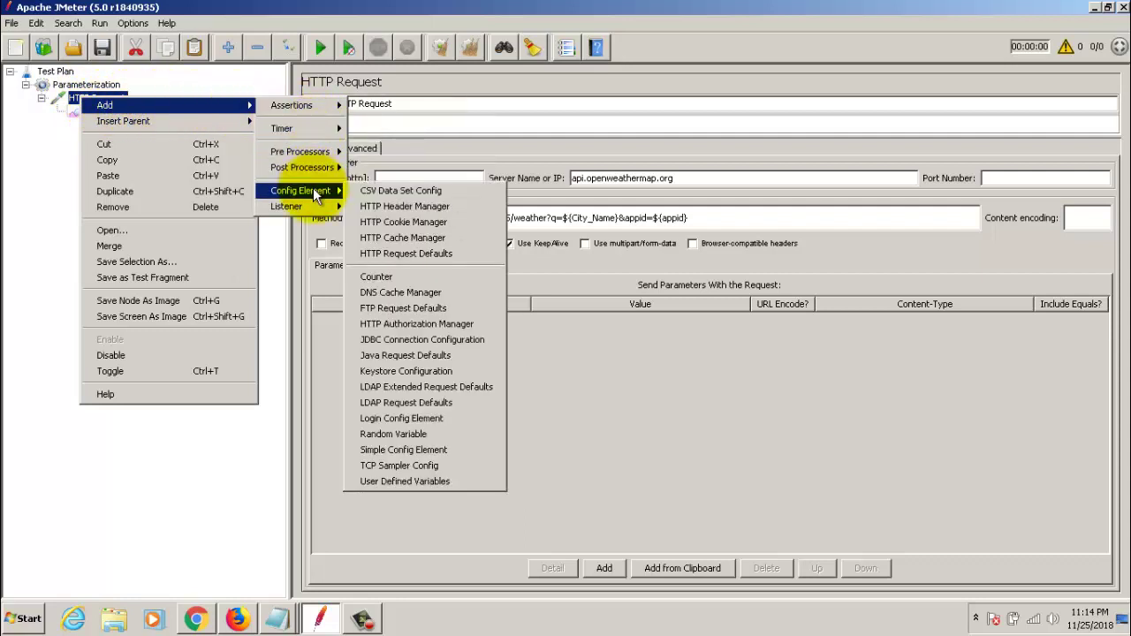
pyautogui.click(425, 192)
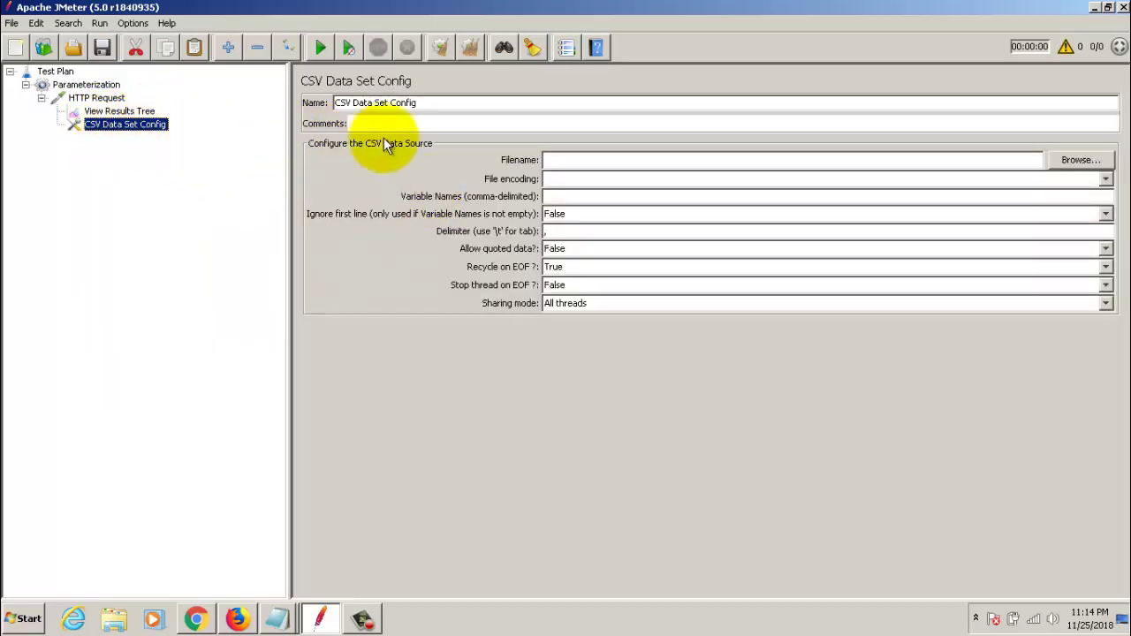
pyautogui.moveTo(447, 102); pyautogui.dragTo(295, 106)
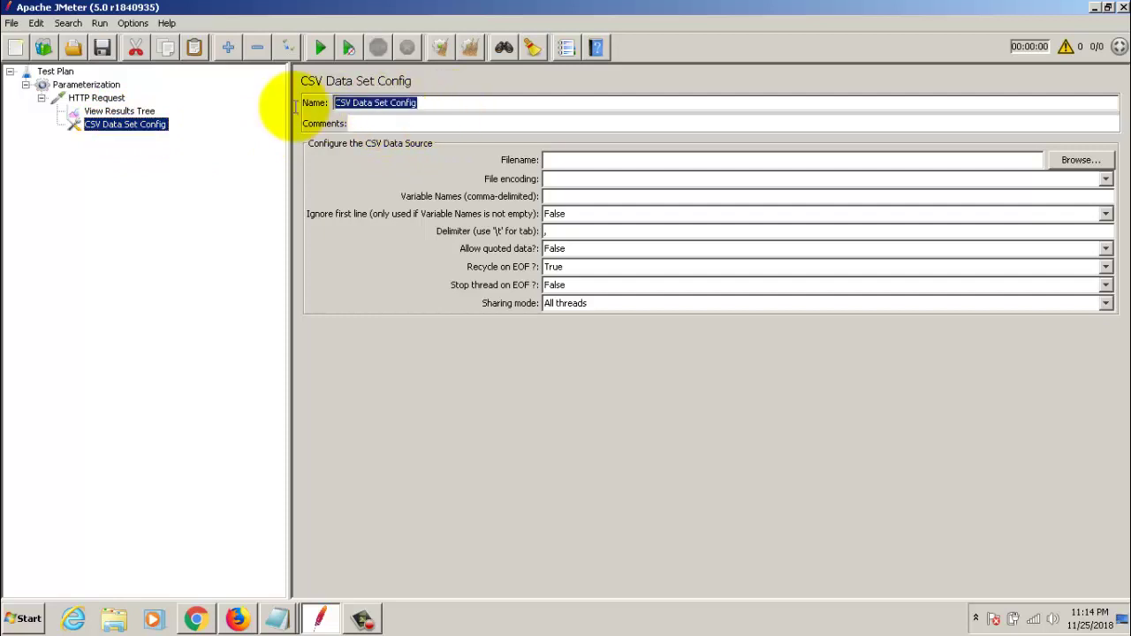
pyautogui.write('ap')
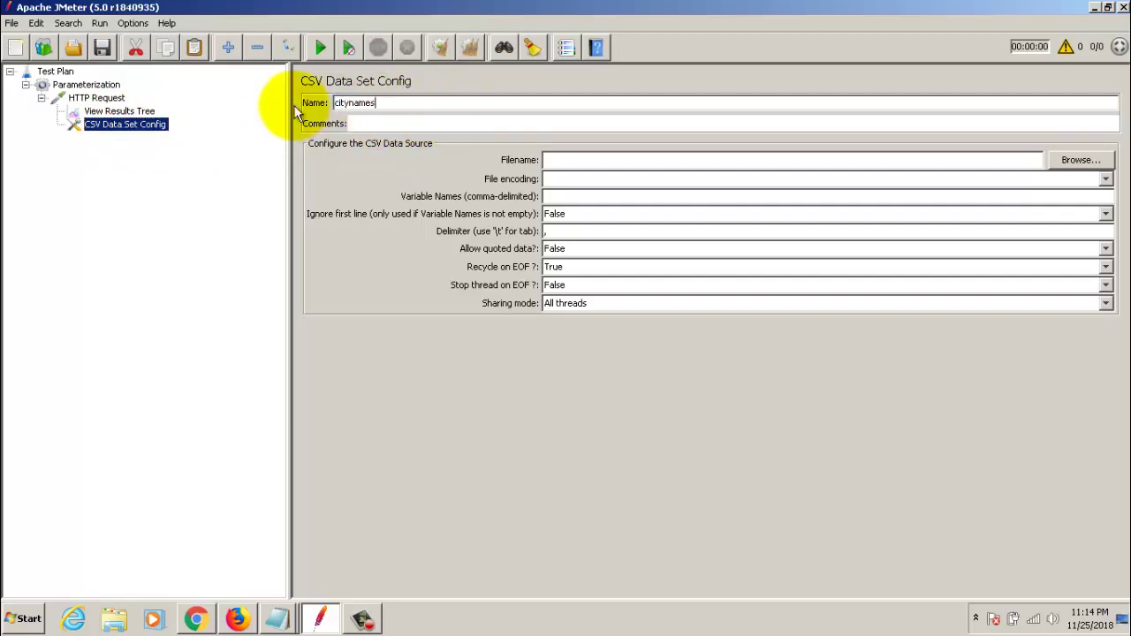
# - Set WeatherApi.csv from the Desktop as the data source file of the citynames CSV Data Set Config
pyautogui.click(583, 159)
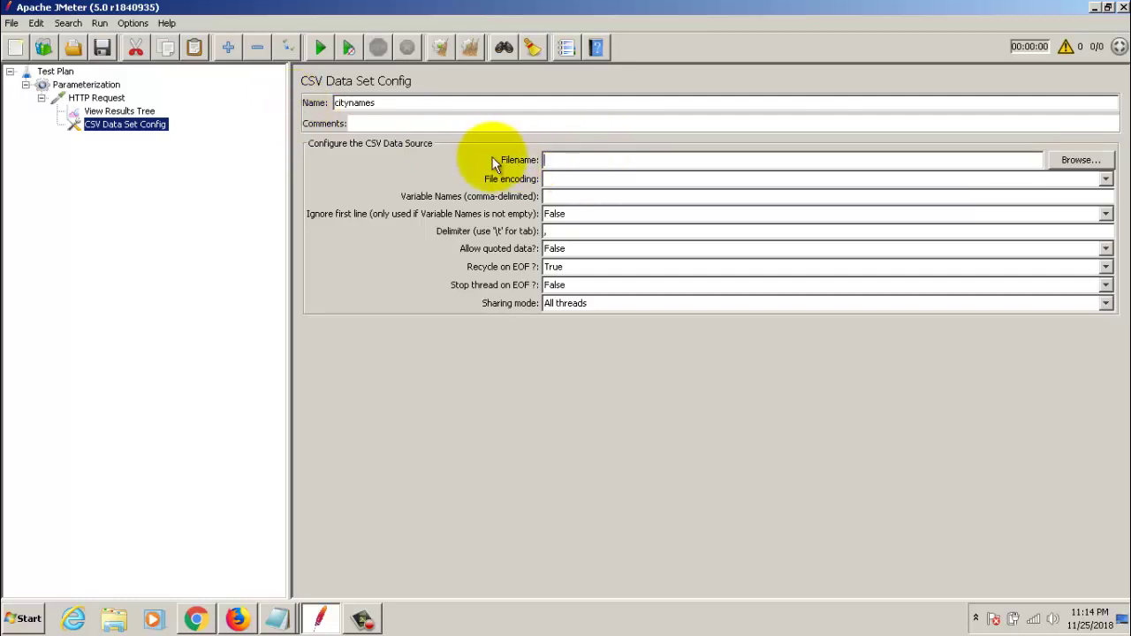
pyautogui.click(1077, 161)
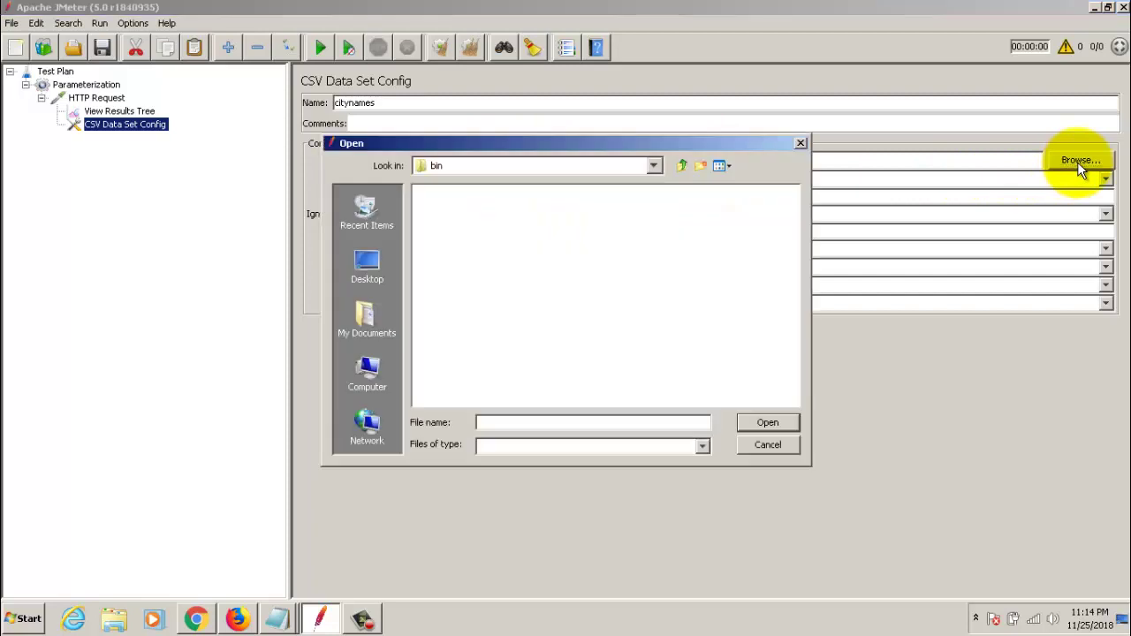
pyautogui.click(387, 285)
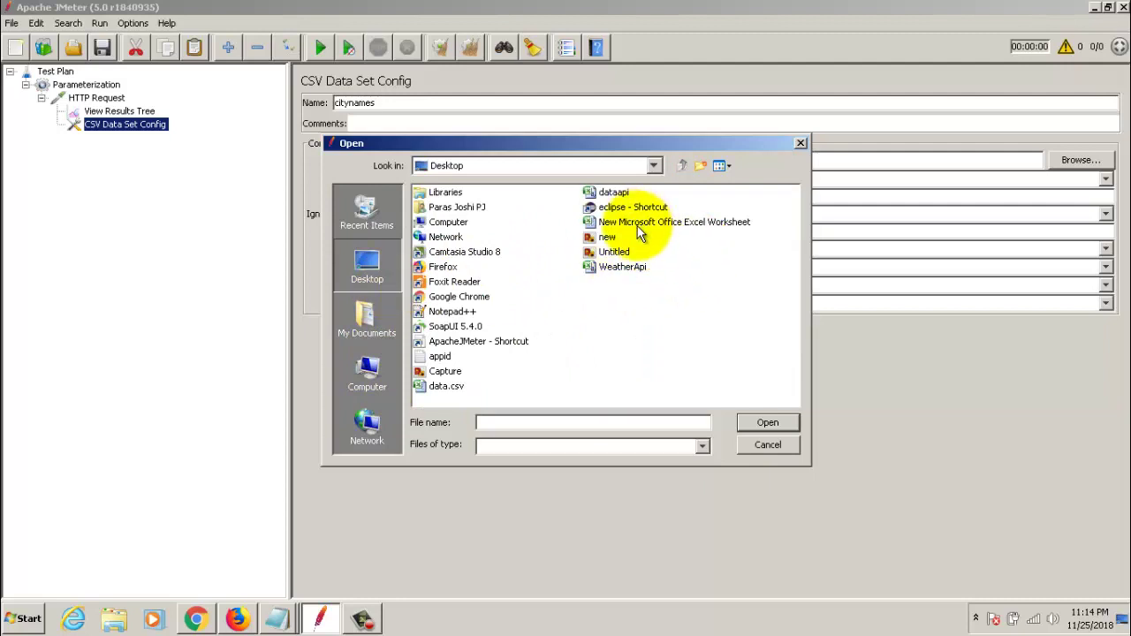
pyautogui.doubleClick(622, 267)
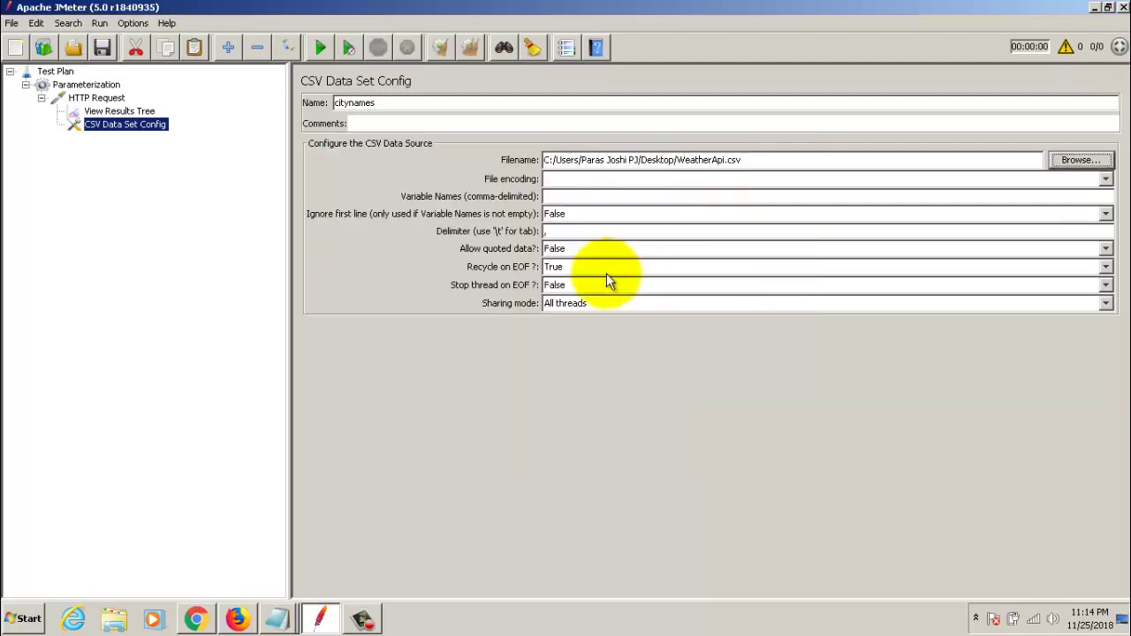
pyautogui.click(572, 197)
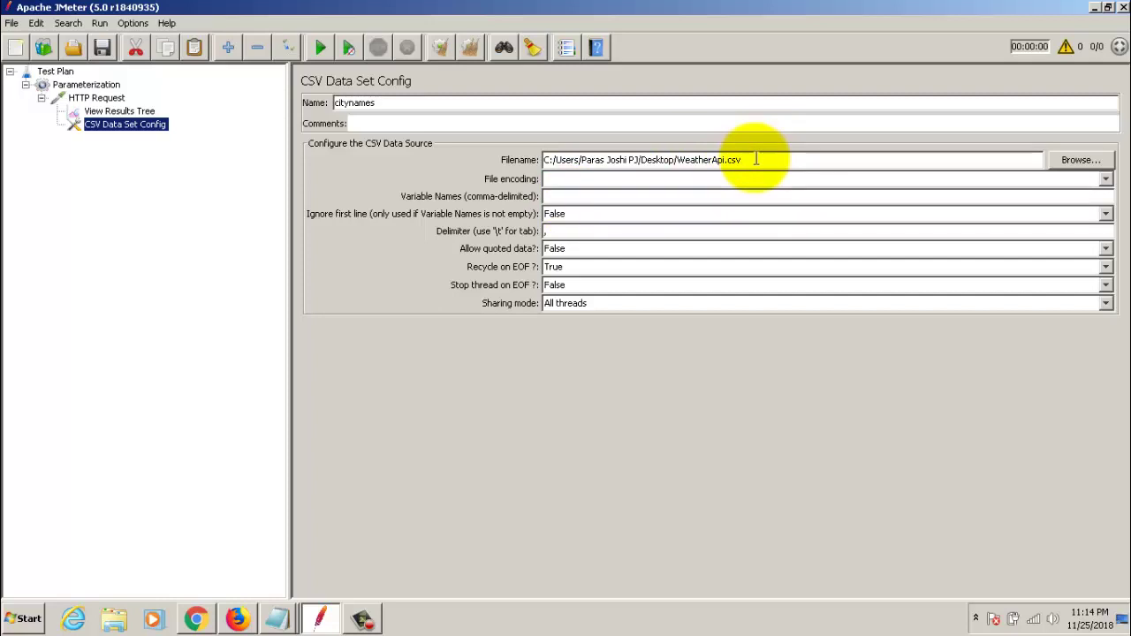
pyautogui.click(575, 197)
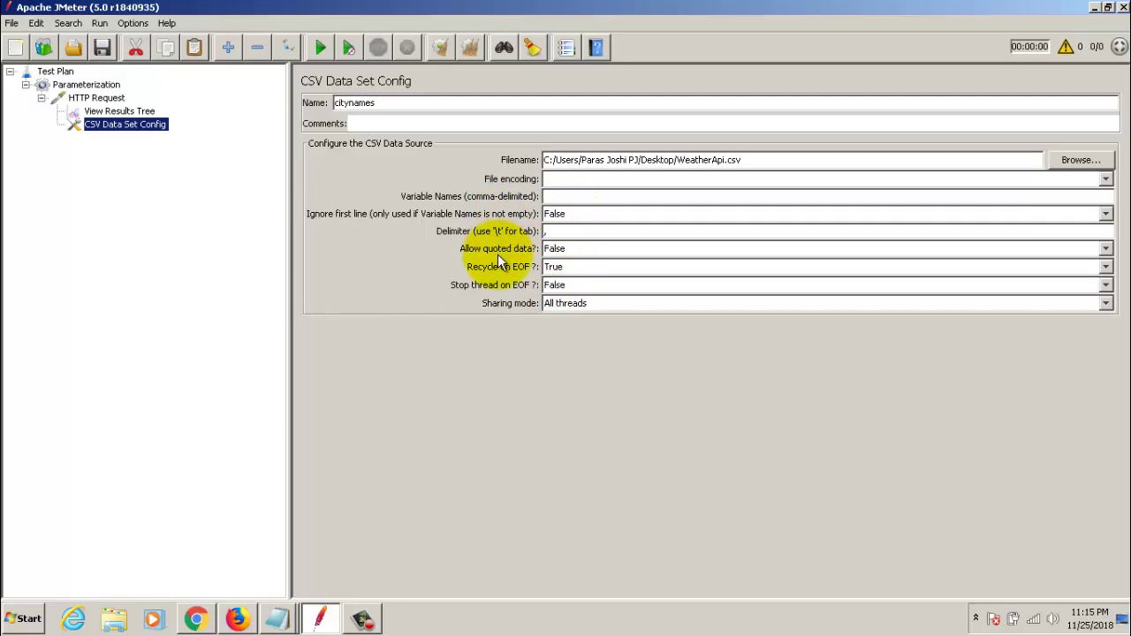
# - Review the View Results Tree, the HTTP Request's path and the Parameterization thread group's number of threads
pyautogui.click(137, 113)
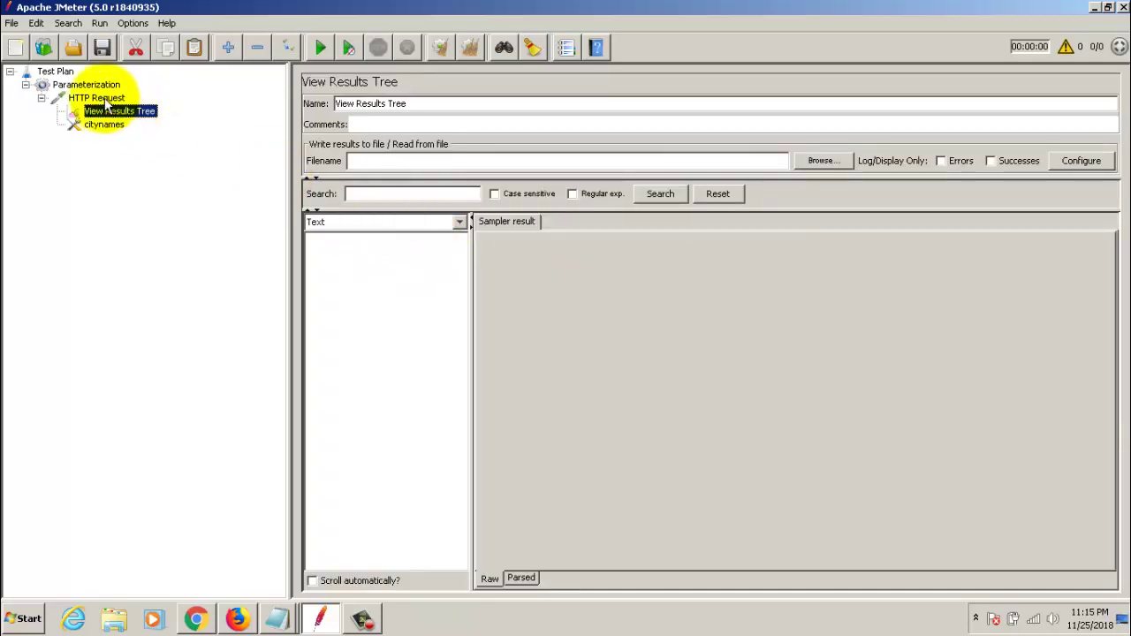
pyautogui.click(104, 99)
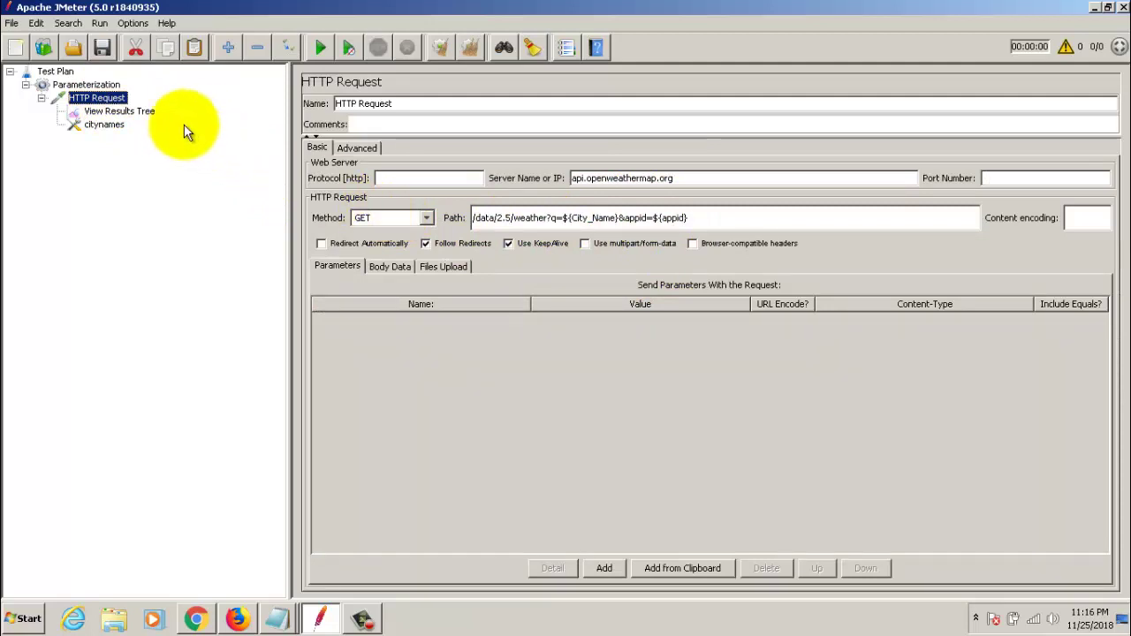
pyautogui.click(115, 112)
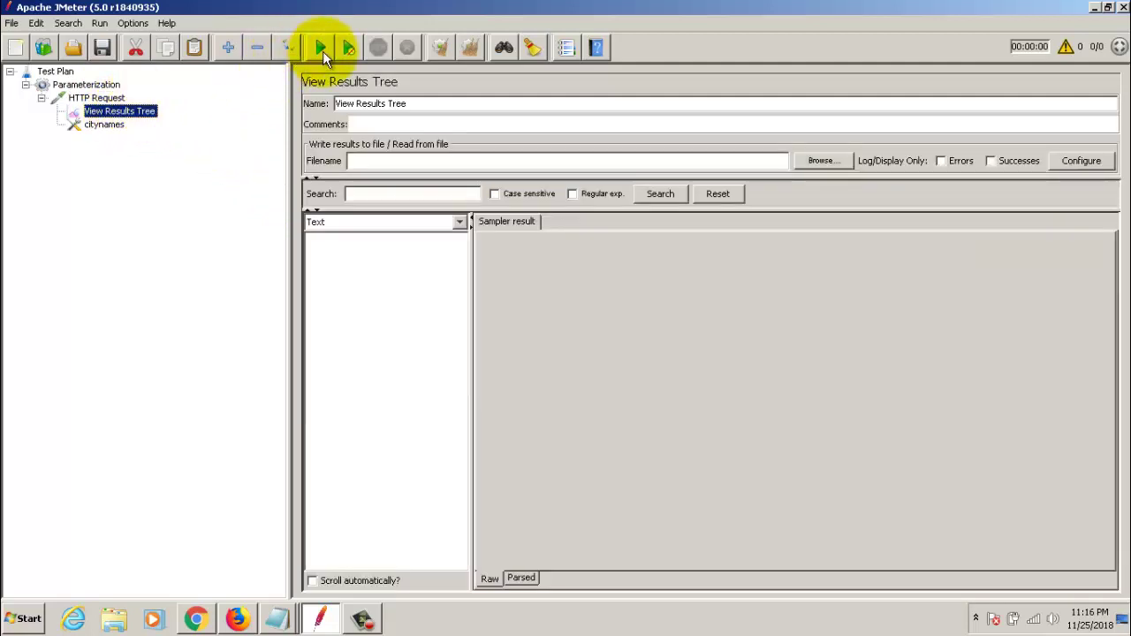
pyautogui.click(82, 84)
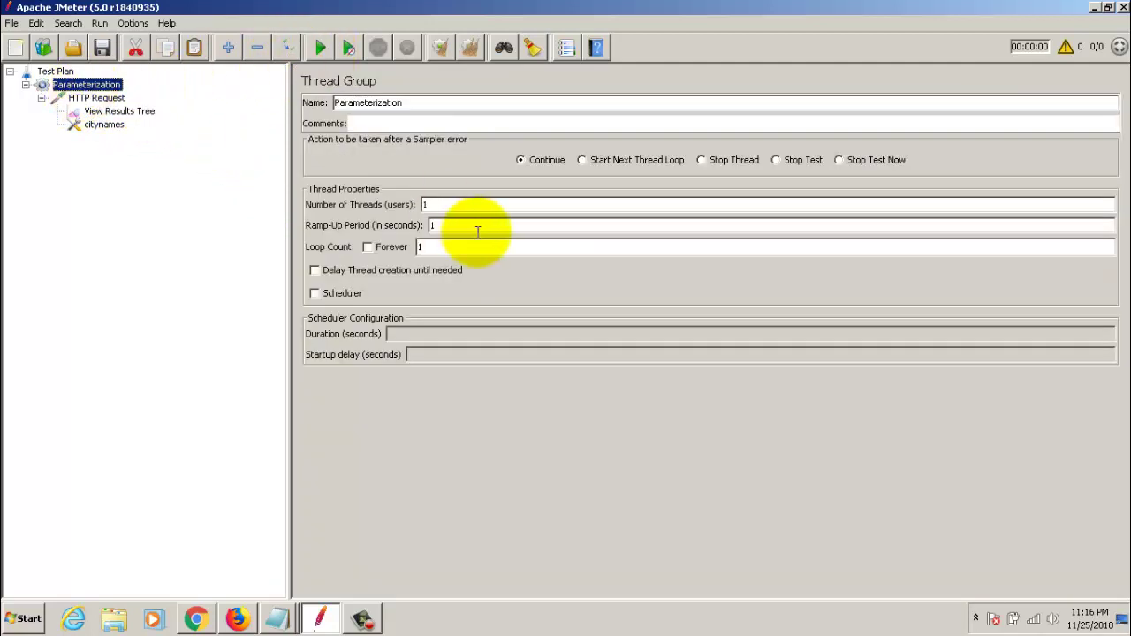
pyautogui.click(427, 205)
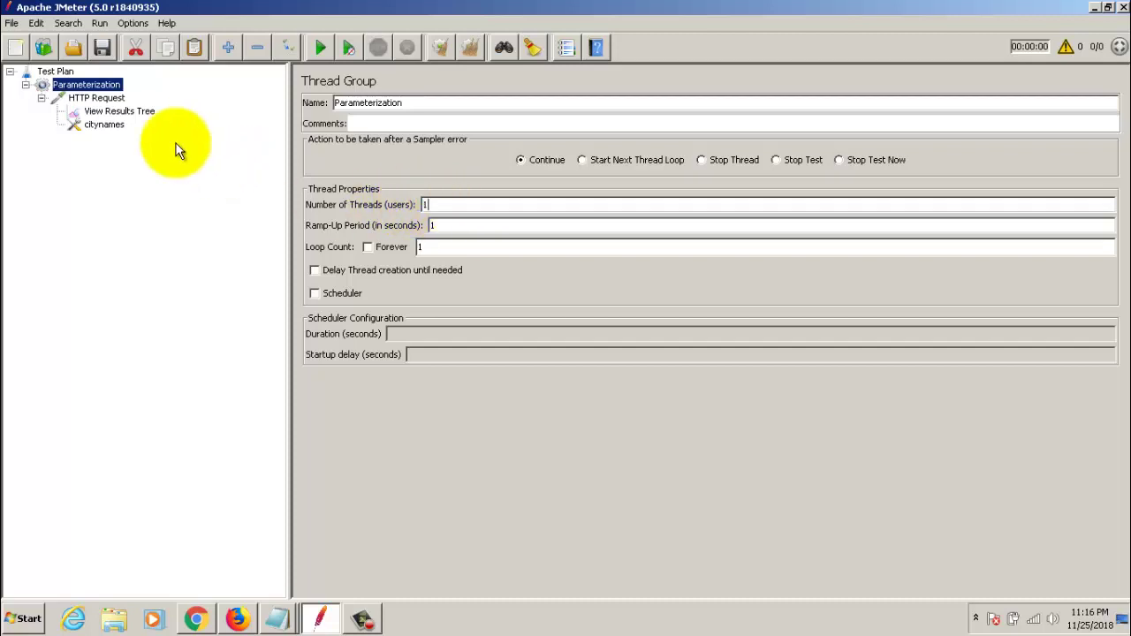
# - Run the test plan from the View Results Tree, saving it first on the Desktop as weather
pyautogui.click(114, 110)
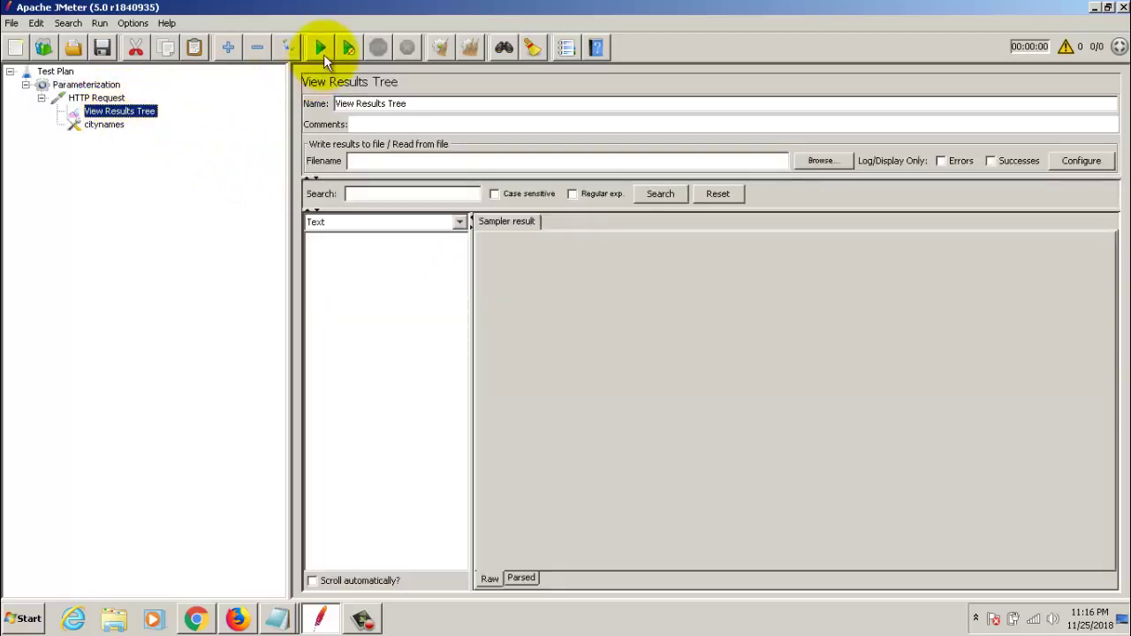
pyautogui.click(324, 54)
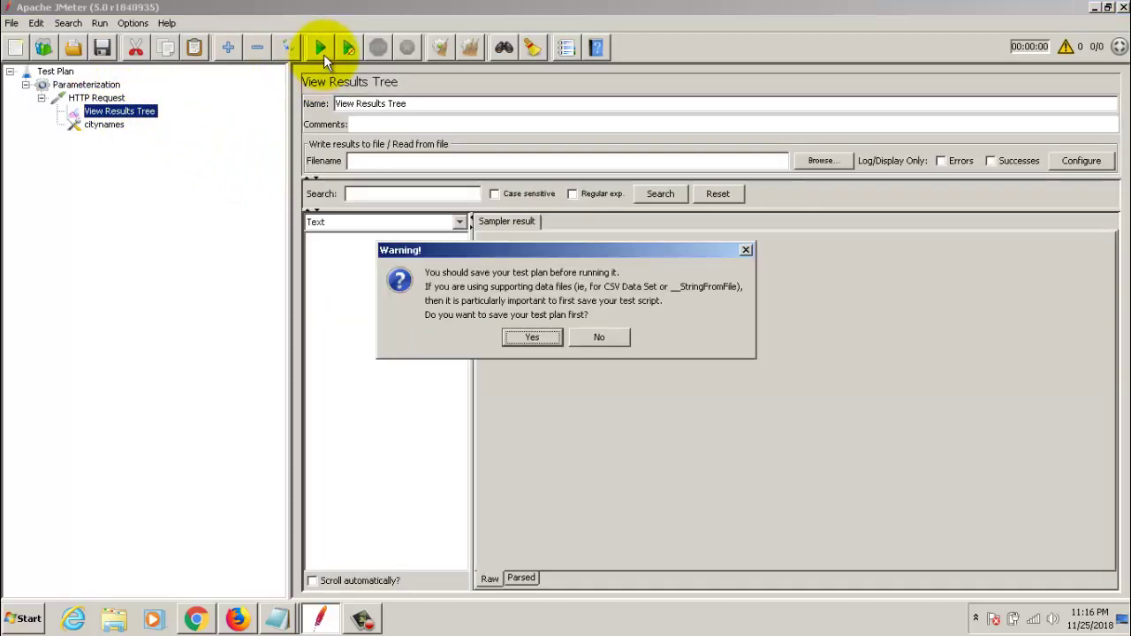
pyautogui.click(530, 338)
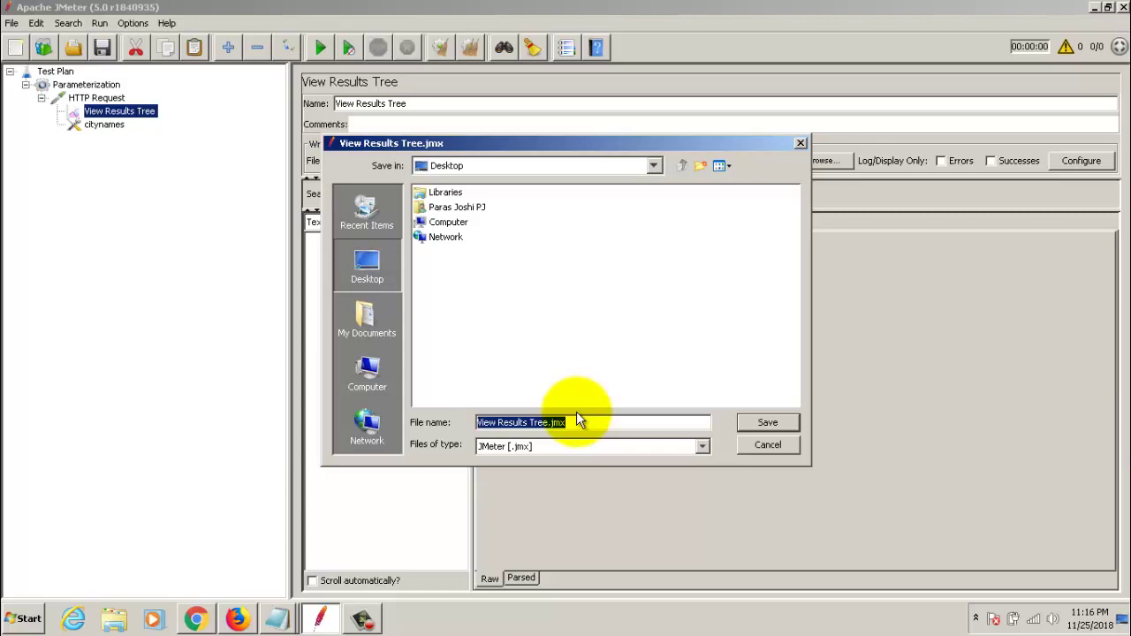
pyautogui.write('weather')
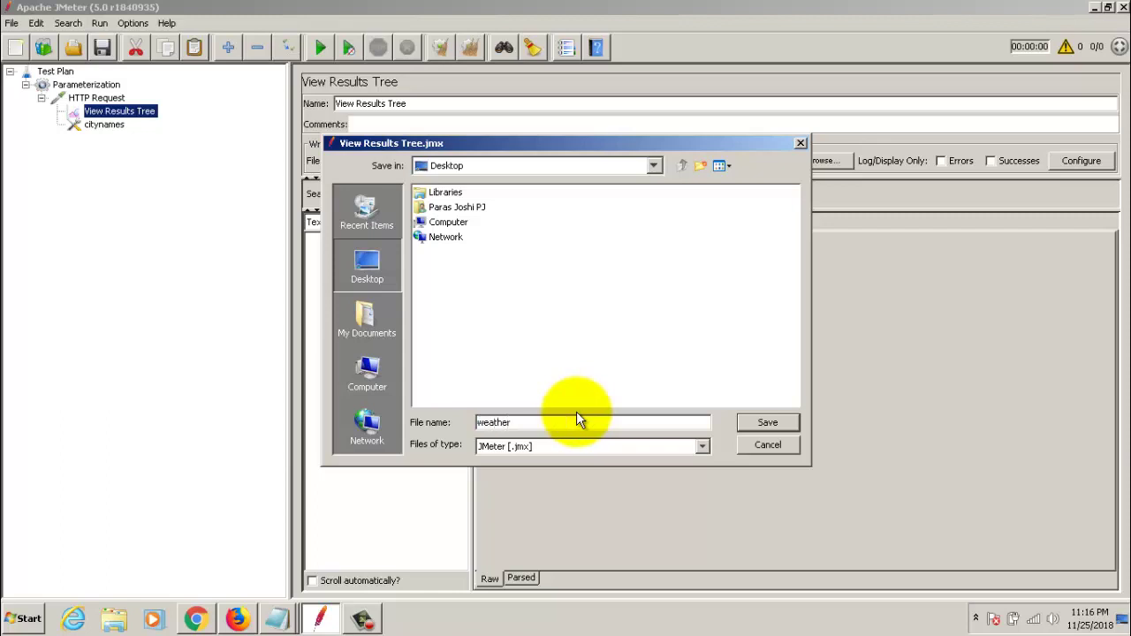
pyautogui.click(768, 423)
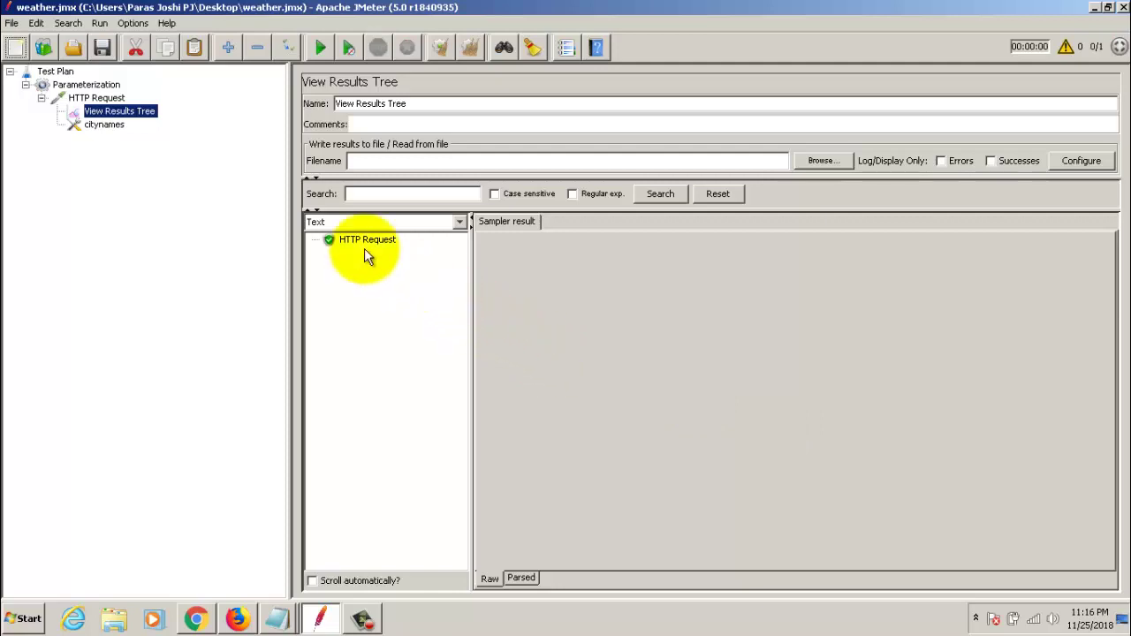
# - Examine the response code in the HTTP Request's sampler result, and view its response body
pyautogui.click(366, 242)
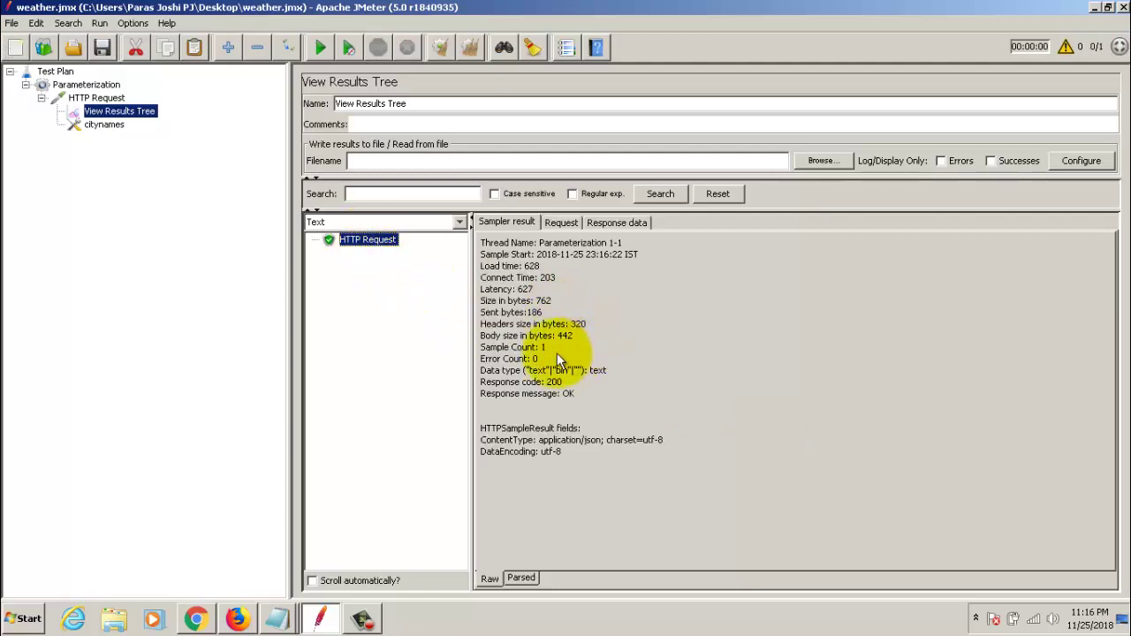
pyautogui.moveTo(562, 382); pyautogui.dragTo(482, 383)
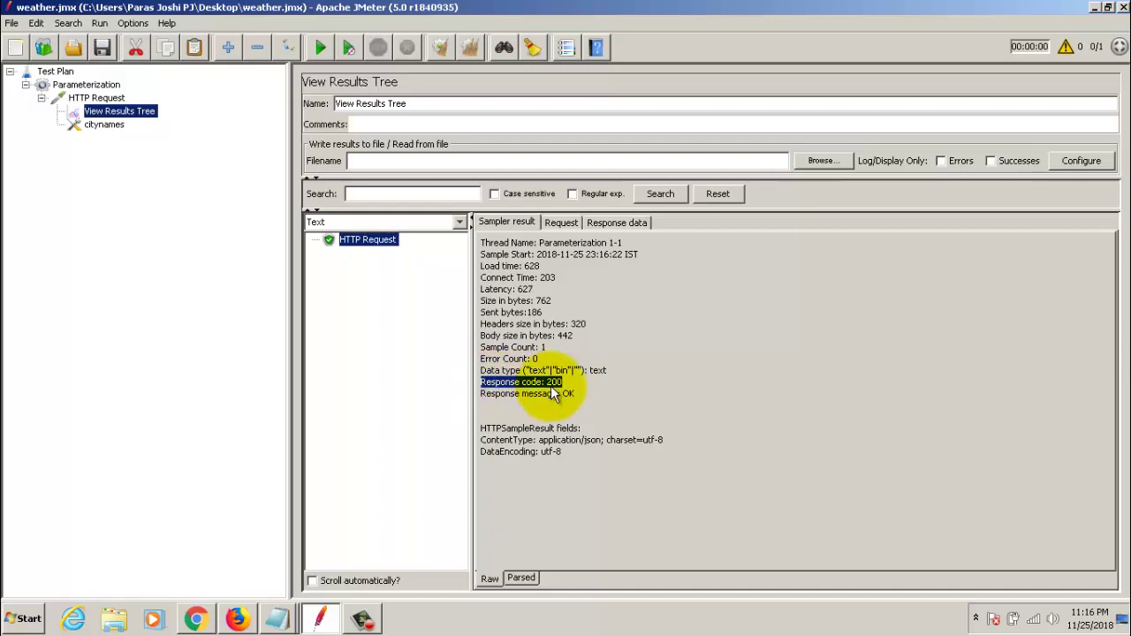
pyautogui.click(626, 226)
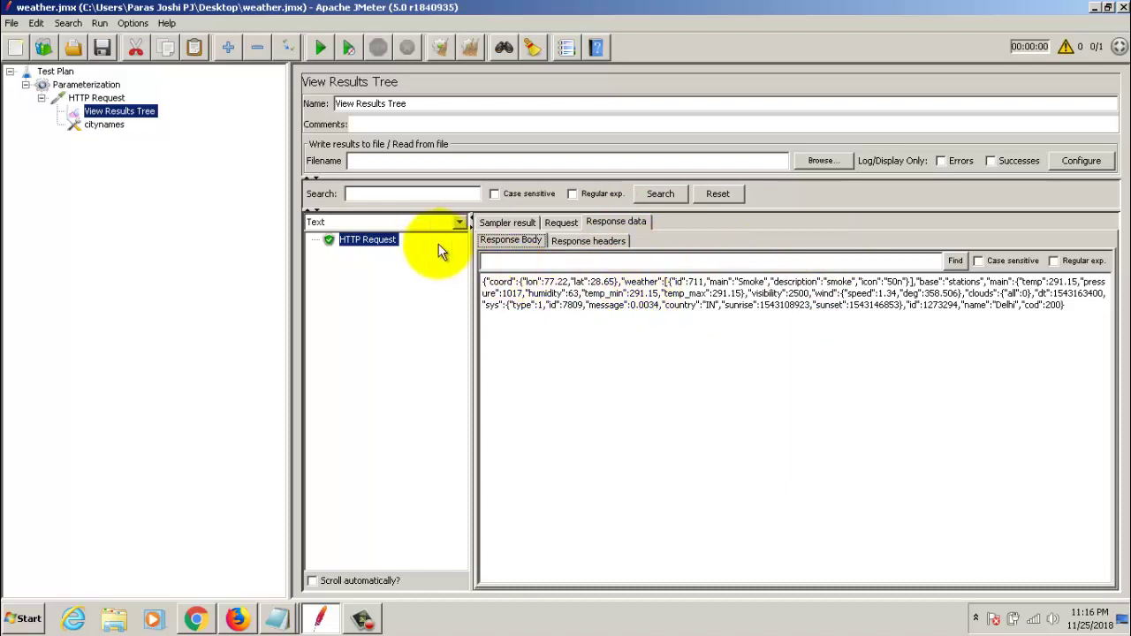
# - Render the response with JSON Path Tester and examine the city name, temperature and humidity fields
pyautogui.click(461, 223)
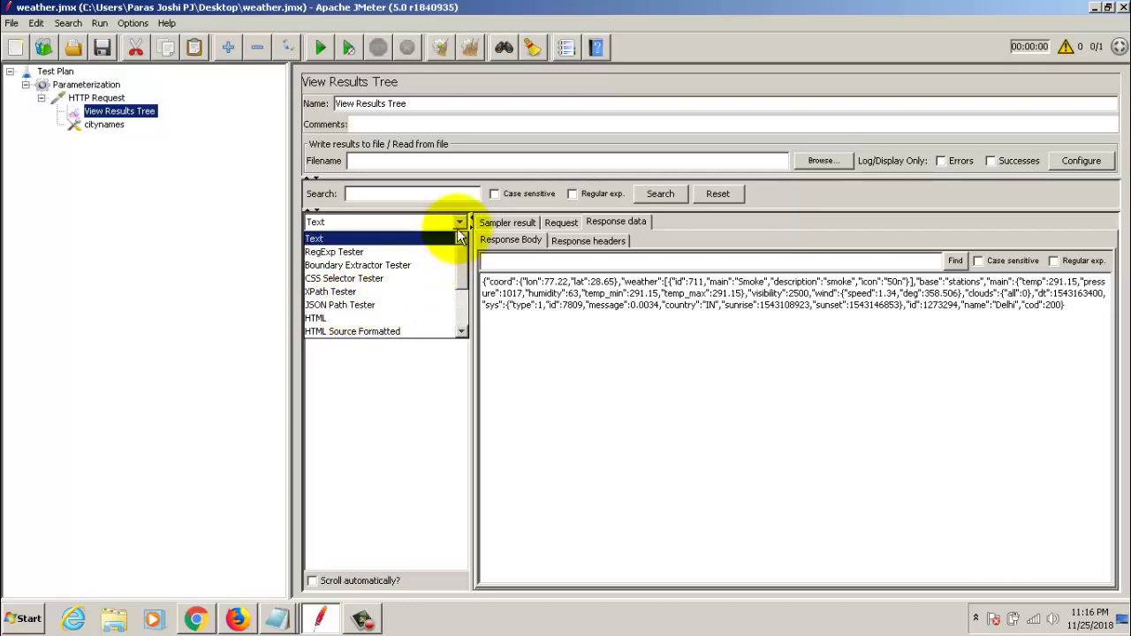
pyautogui.click(367, 305)
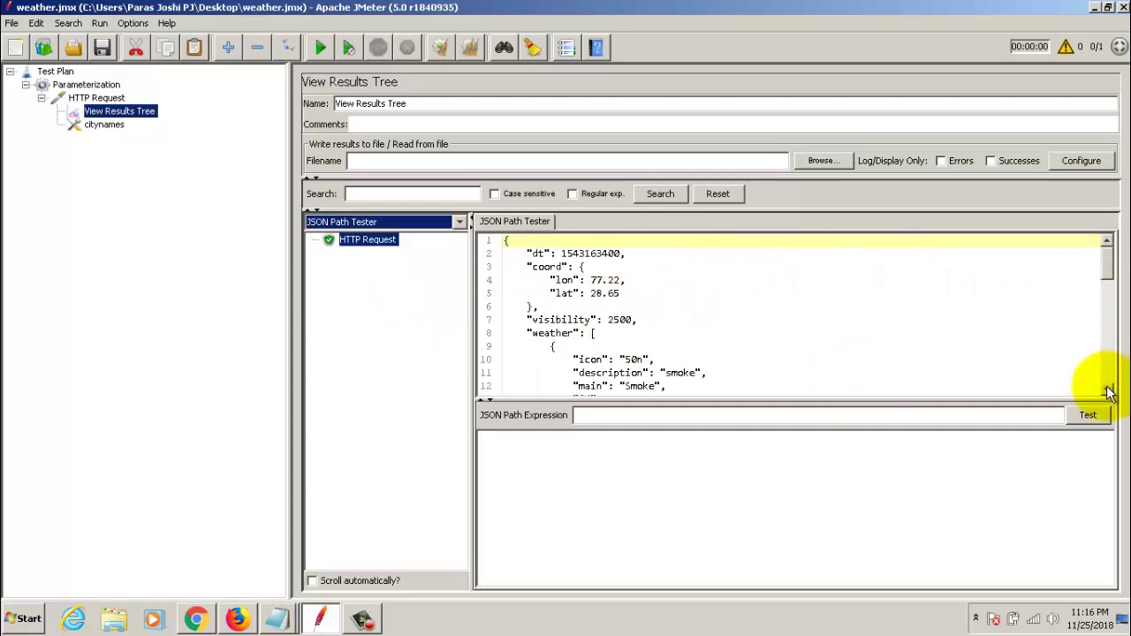
pyautogui.scroll(-8, 1106, 389)
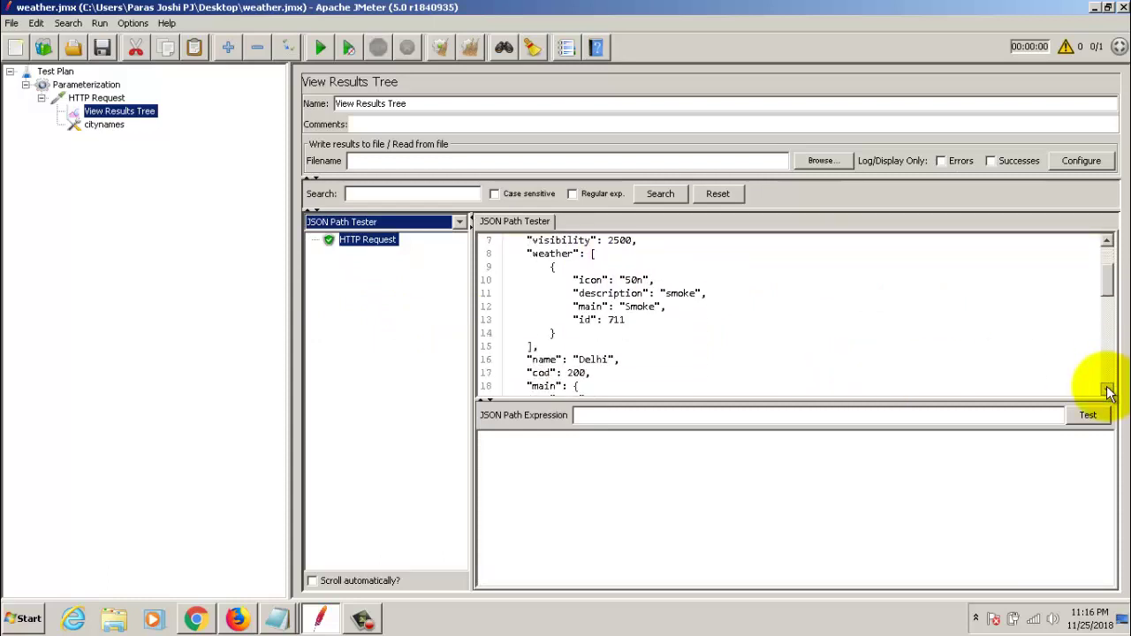
pyautogui.scroll(-1, 636, 362)
pyautogui.click(556, 325)
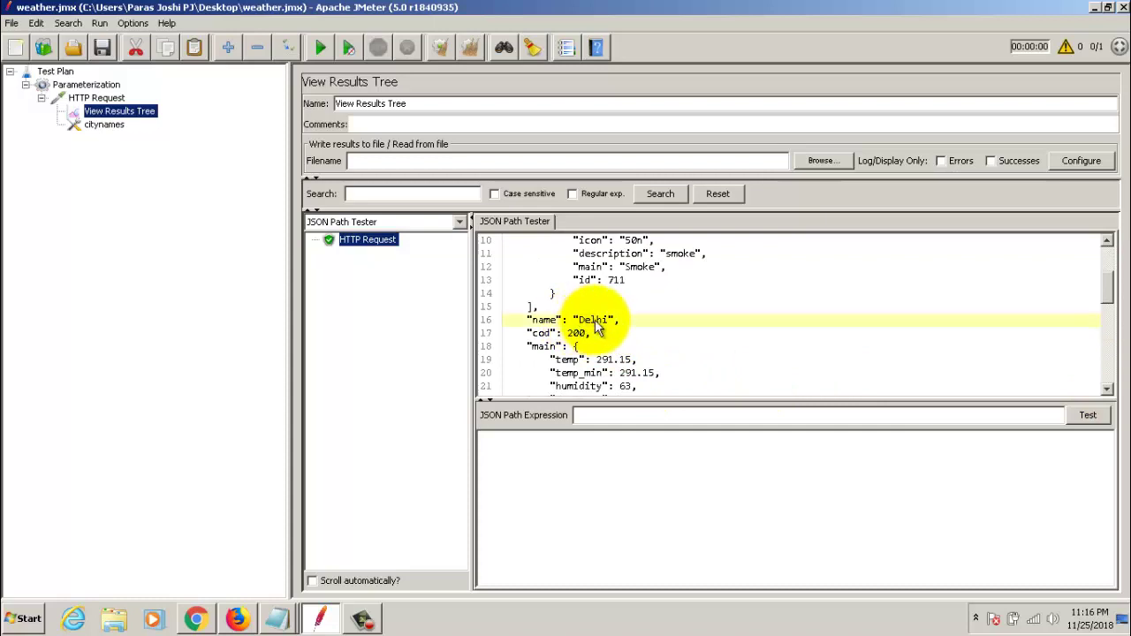
pyautogui.doubleClick(585, 322)
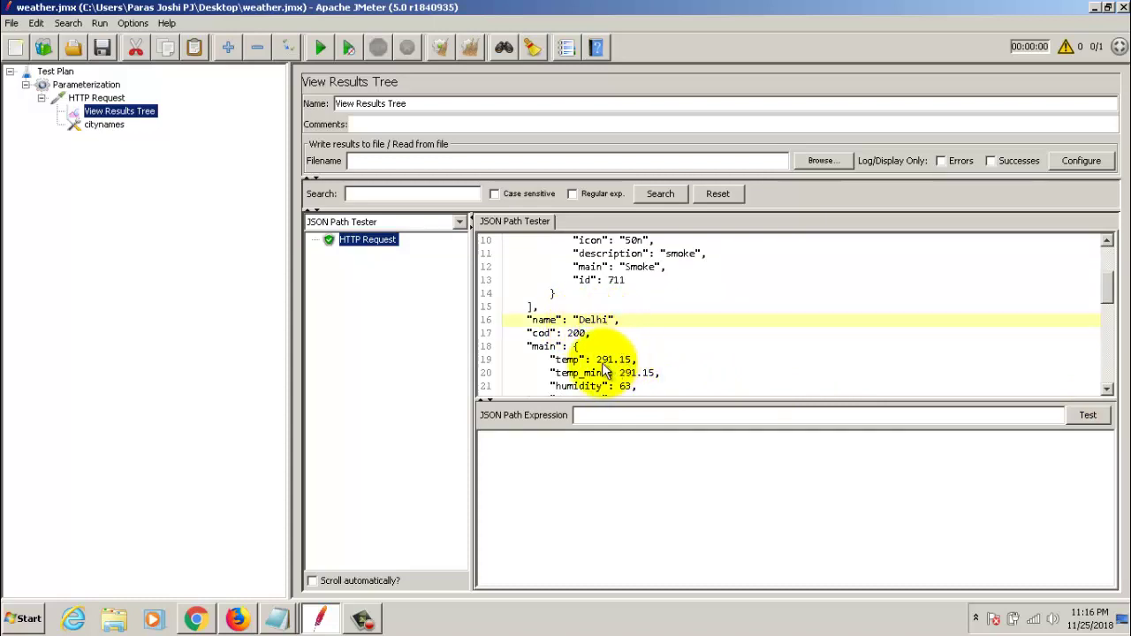
pyautogui.moveTo(604, 361); pyautogui.dragTo(636, 360)
pyautogui.moveTo(686, 387); pyautogui.dragTo(609, 373)
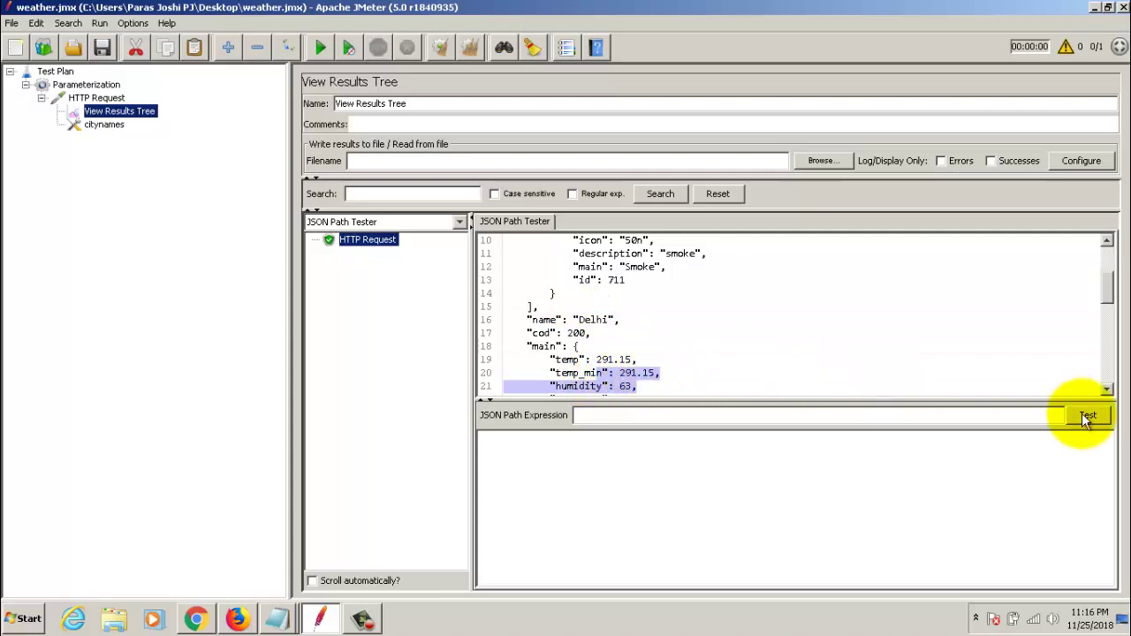
pyautogui.moveTo(1111, 302); pyautogui.dragTo(1098, 265)
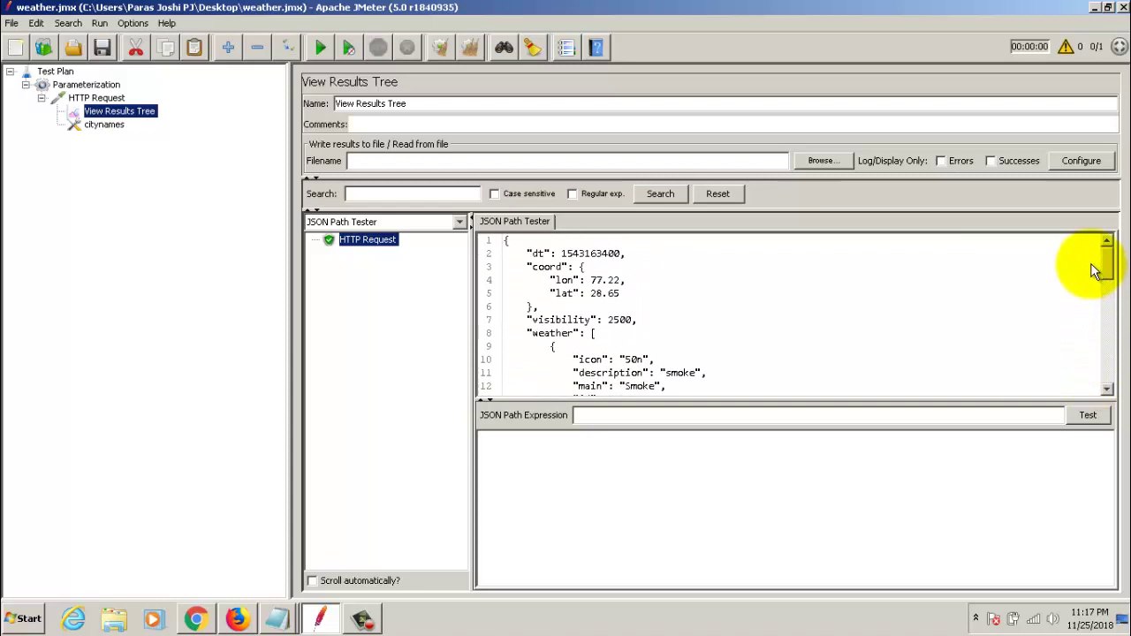
# - Set the Parameterization thread group's number of threads to 4 and return to the HTTP Request
pyautogui.click(85, 84)
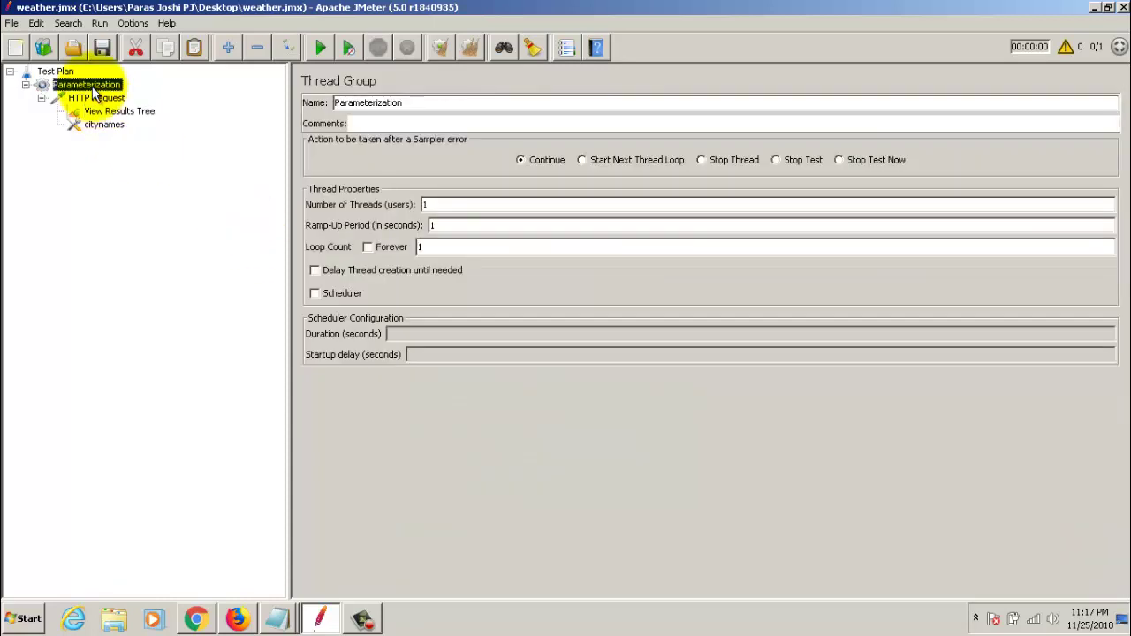
pyautogui.doubleClick(425, 204)
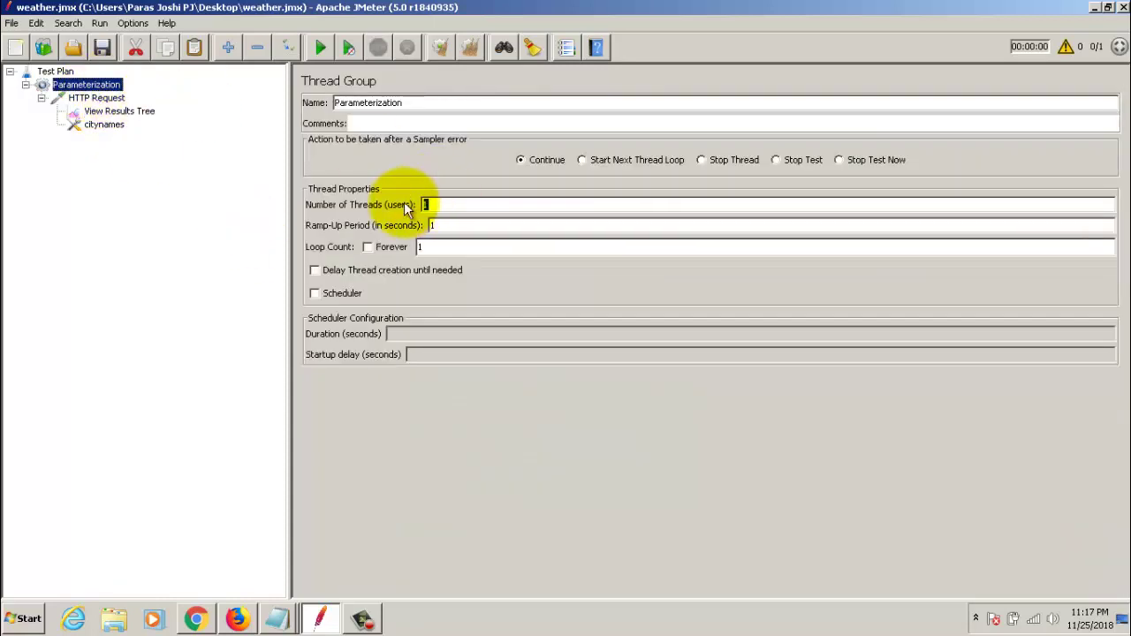
pyautogui.write('4')
pyautogui.click(95, 99)
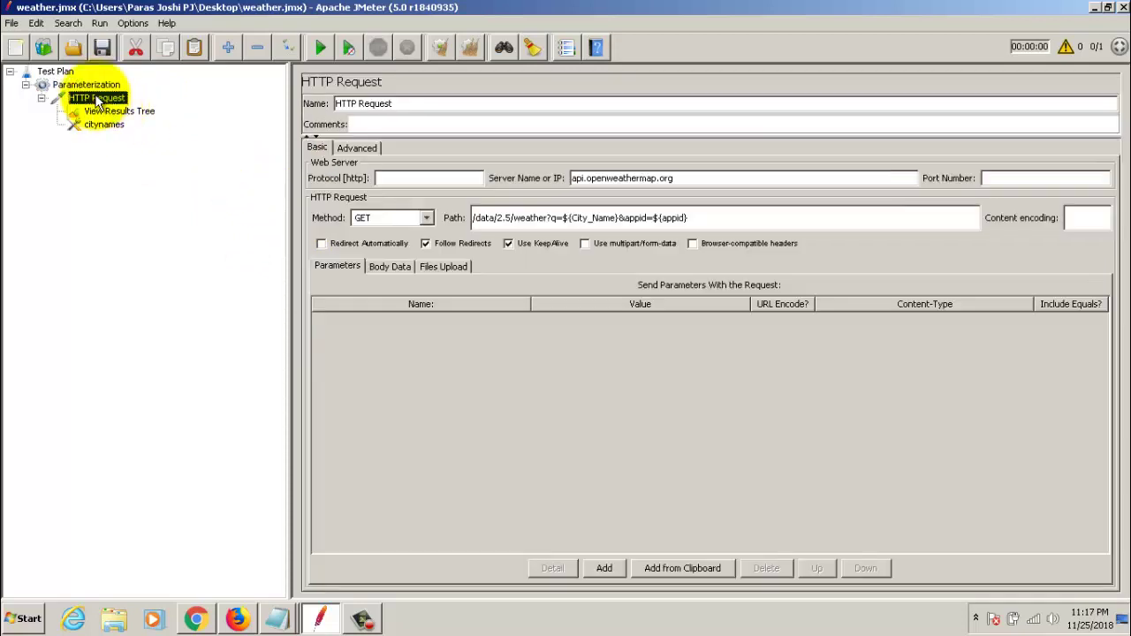
# - Clear the earlier sampler results from the View Results Tree and open the Parameterization thread group's settings
pyautogui.click(133, 113)
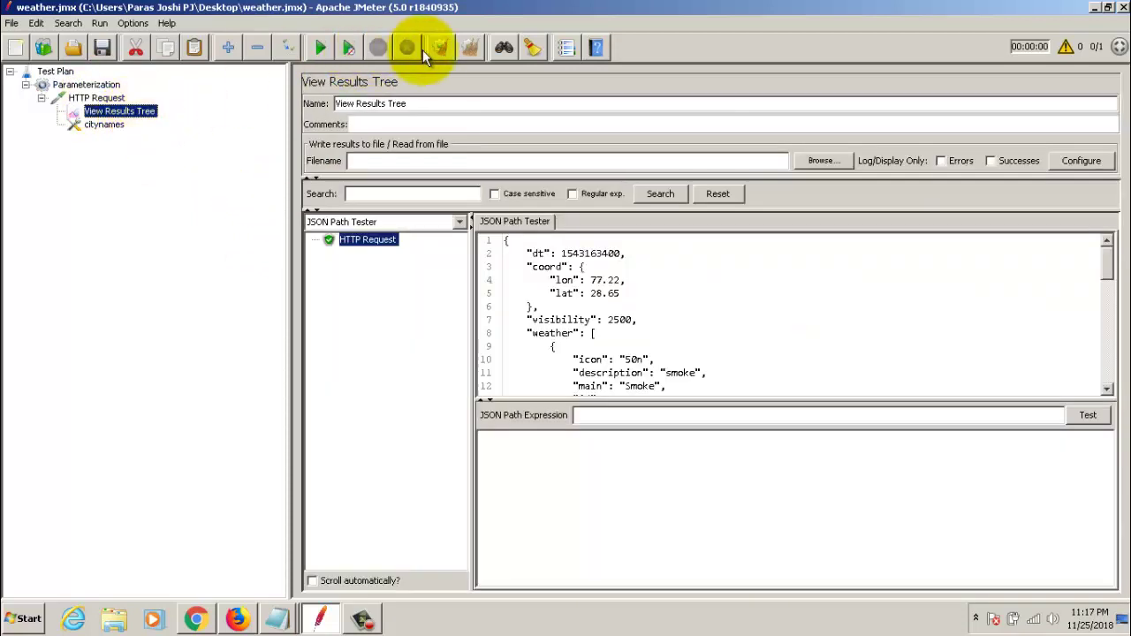
pyautogui.click(474, 49)
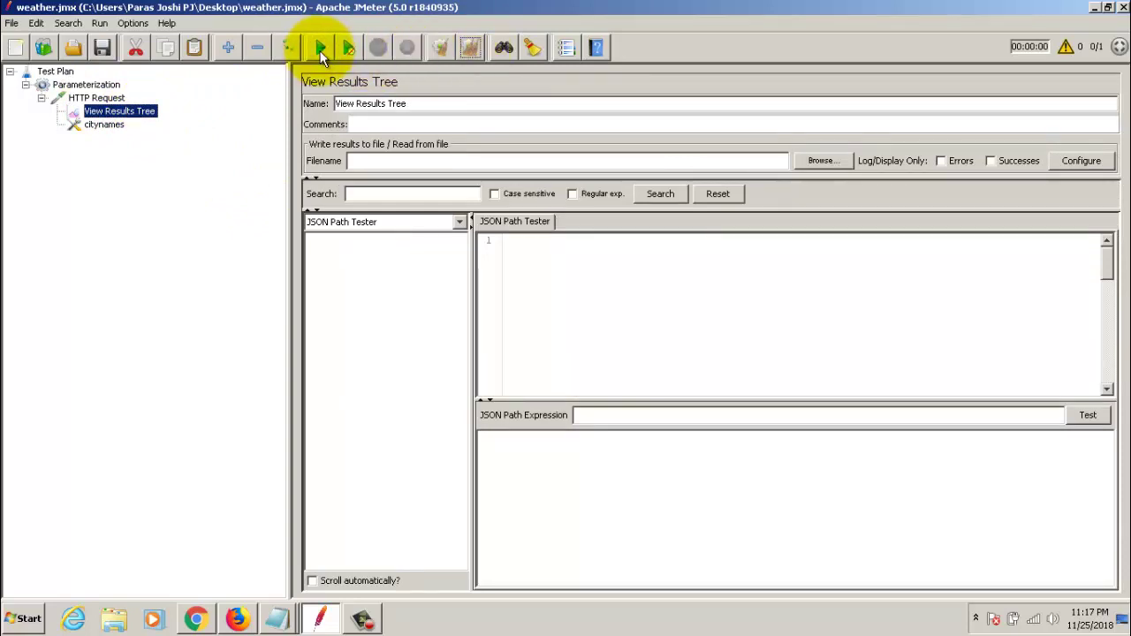
pyautogui.click(80, 85)
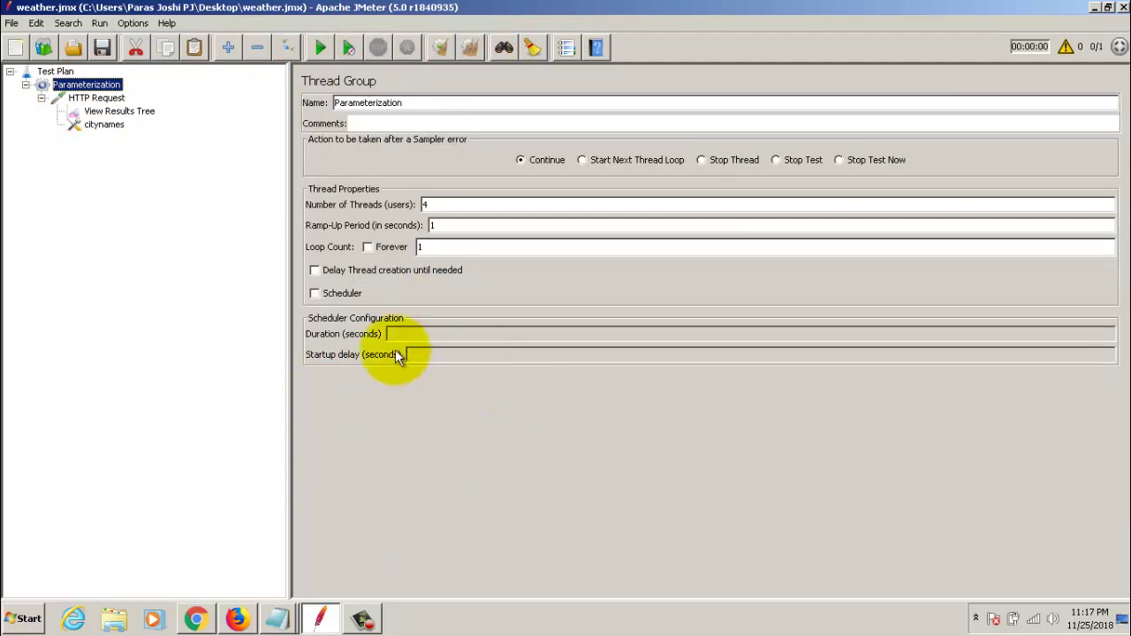
pyautogui.click(97, 98)
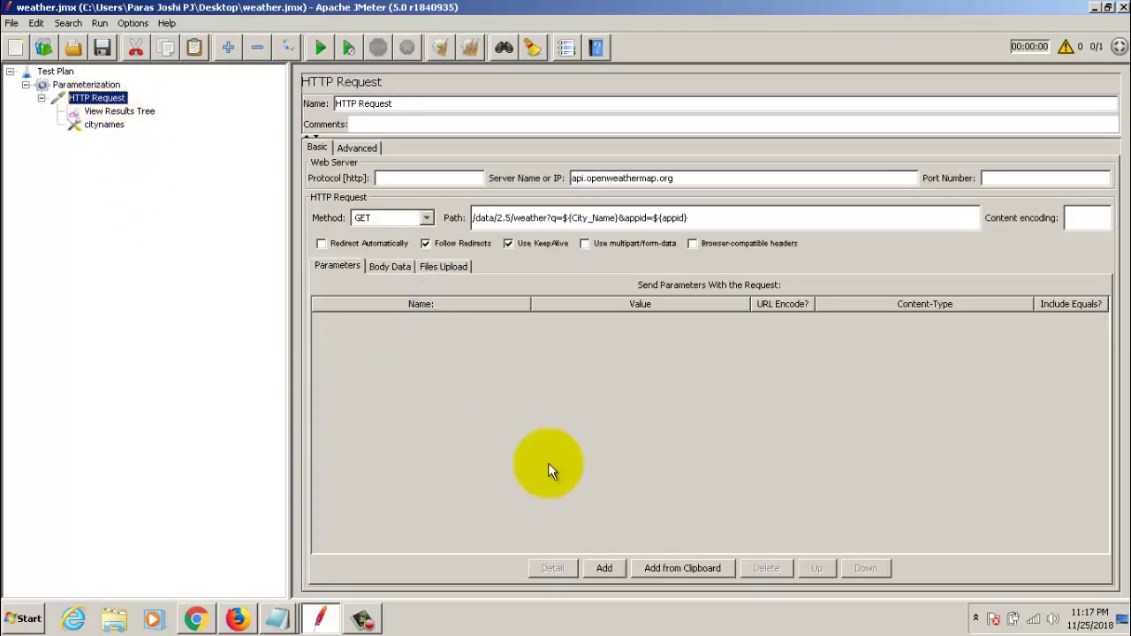
pyautogui.click(604, 569)
pyautogui.click(604, 568)
pyautogui.click(605, 569)
pyautogui.click(604, 569)
pyautogui.click(604, 569)
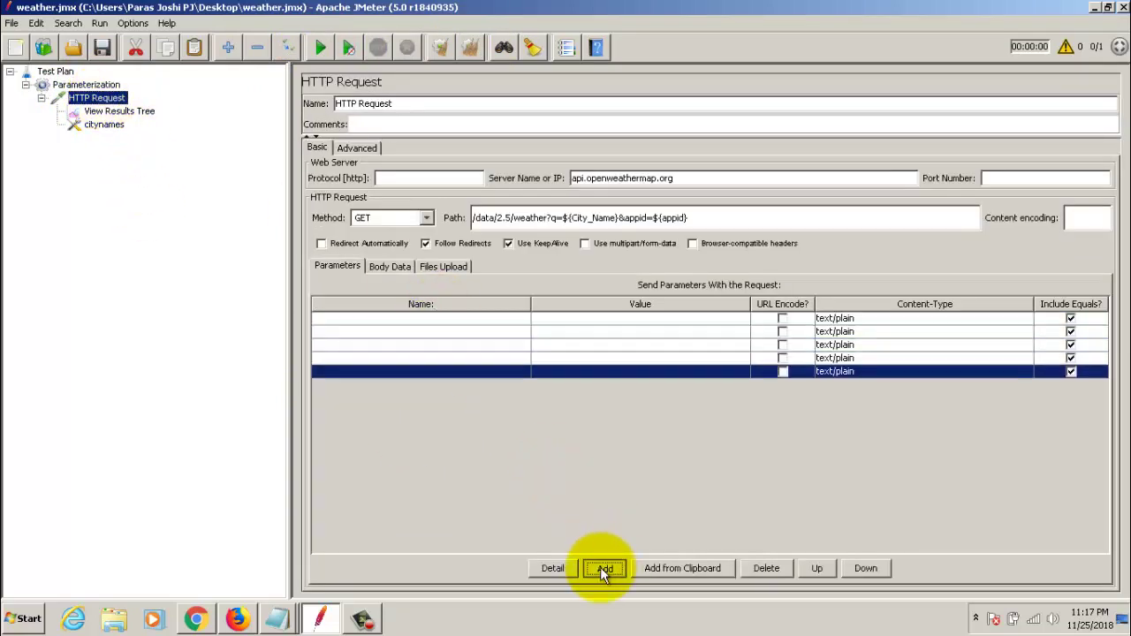
pyautogui.click(604, 569)
pyautogui.click(767, 568)
pyautogui.click(767, 568)
pyautogui.click(767, 568)
pyautogui.click(767, 568)
pyautogui.click(767, 568)
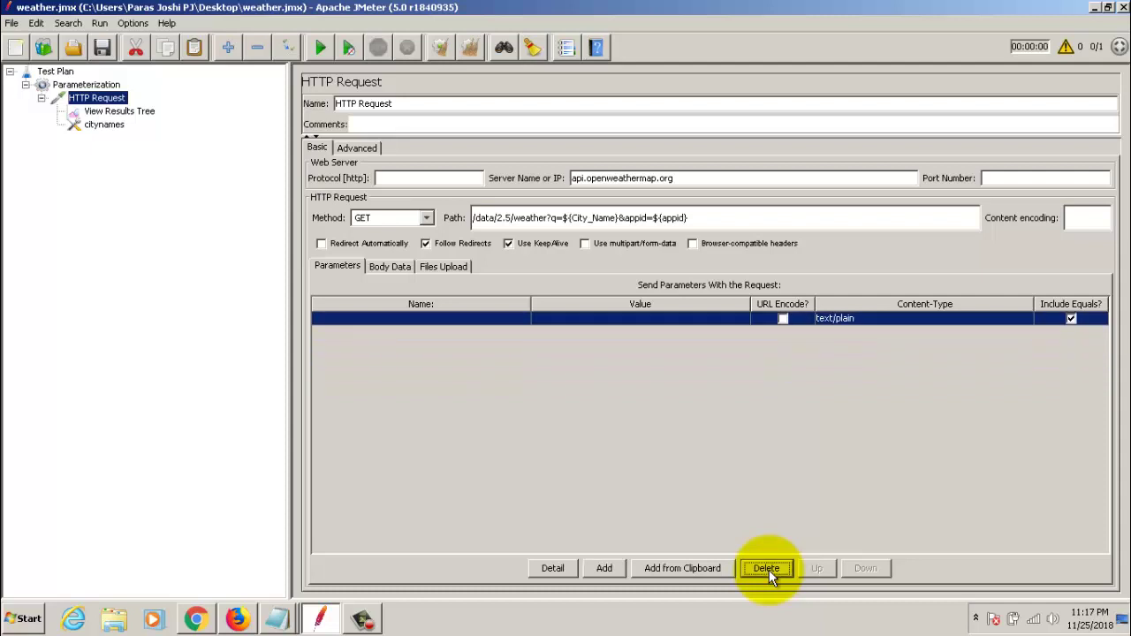
pyautogui.click(767, 568)
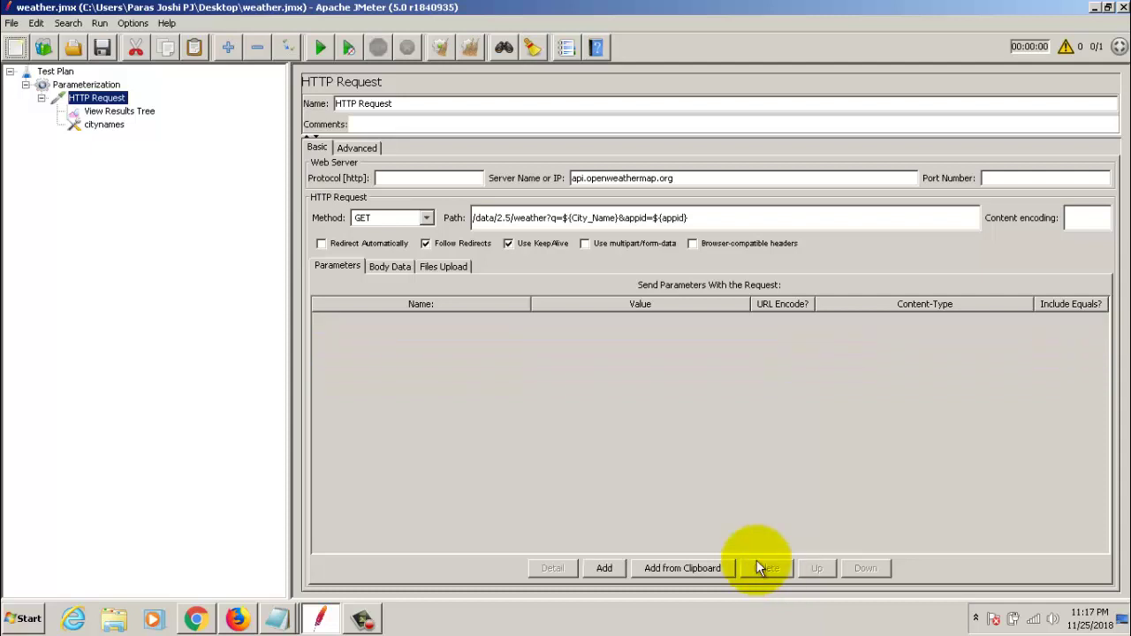
# - Run the test plan with the View Results Tree open
pyautogui.click(119, 112)
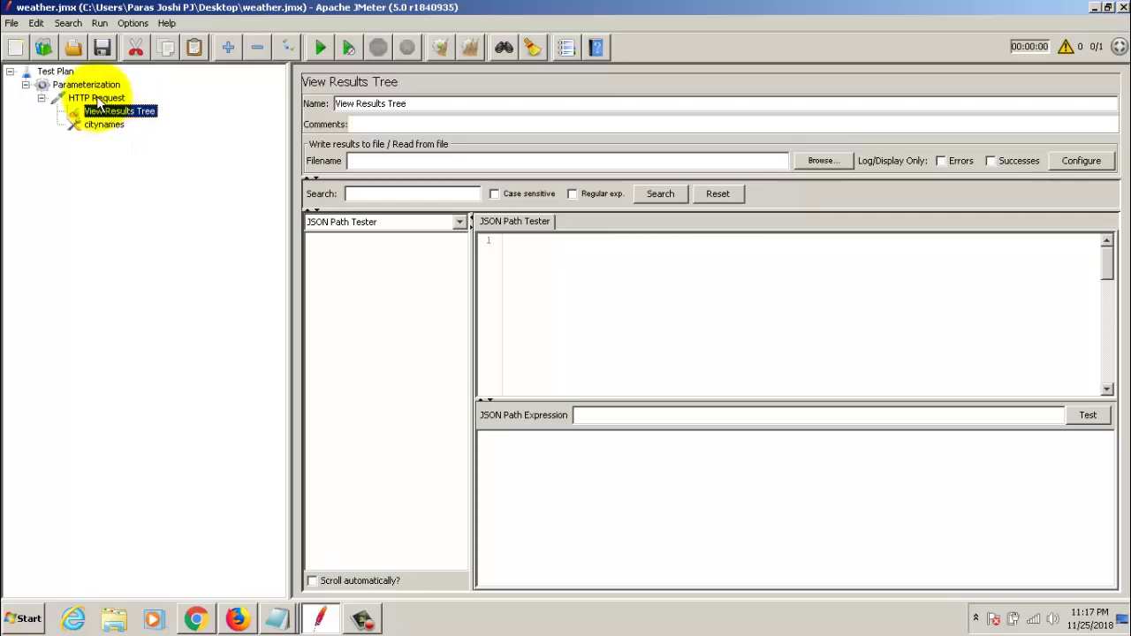
pyautogui.click(97, 97)
pyautogui.click(113, 113)
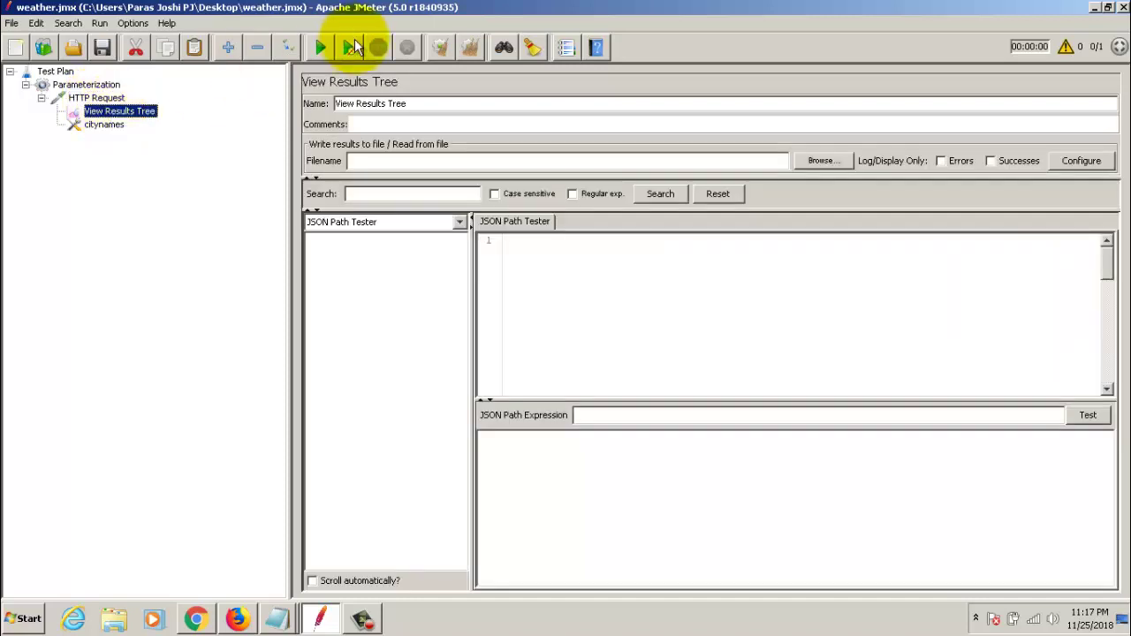
pyautogui.click(318, 48)
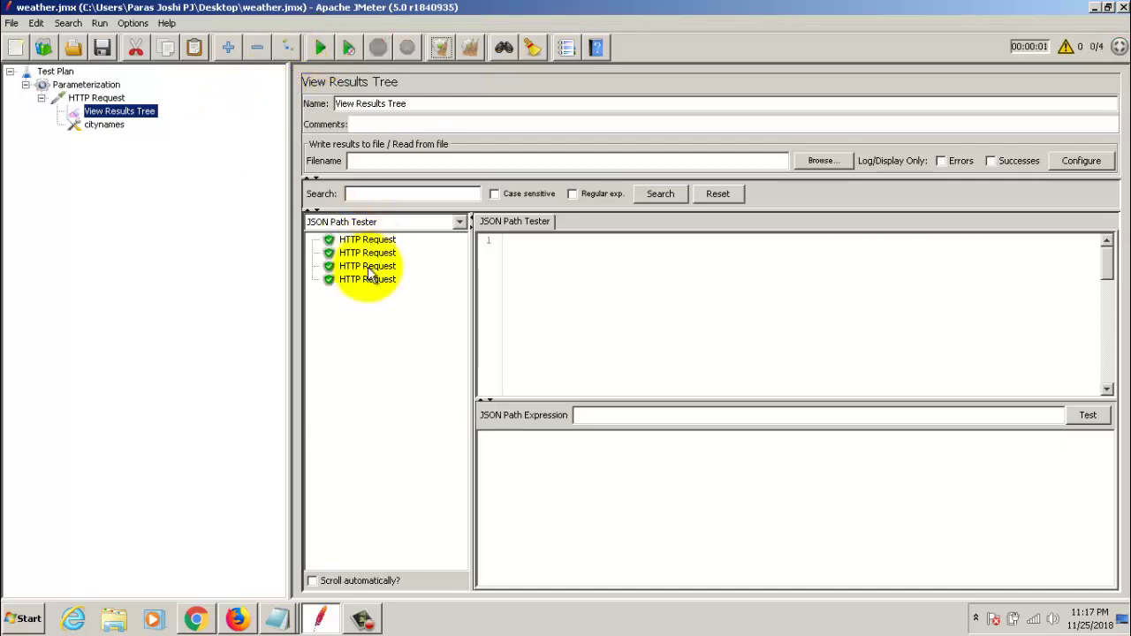
# - Examine the city name, temperature and humidity in the fourth HTTP Request result's JSON response
pyautogui.click(367, 279)
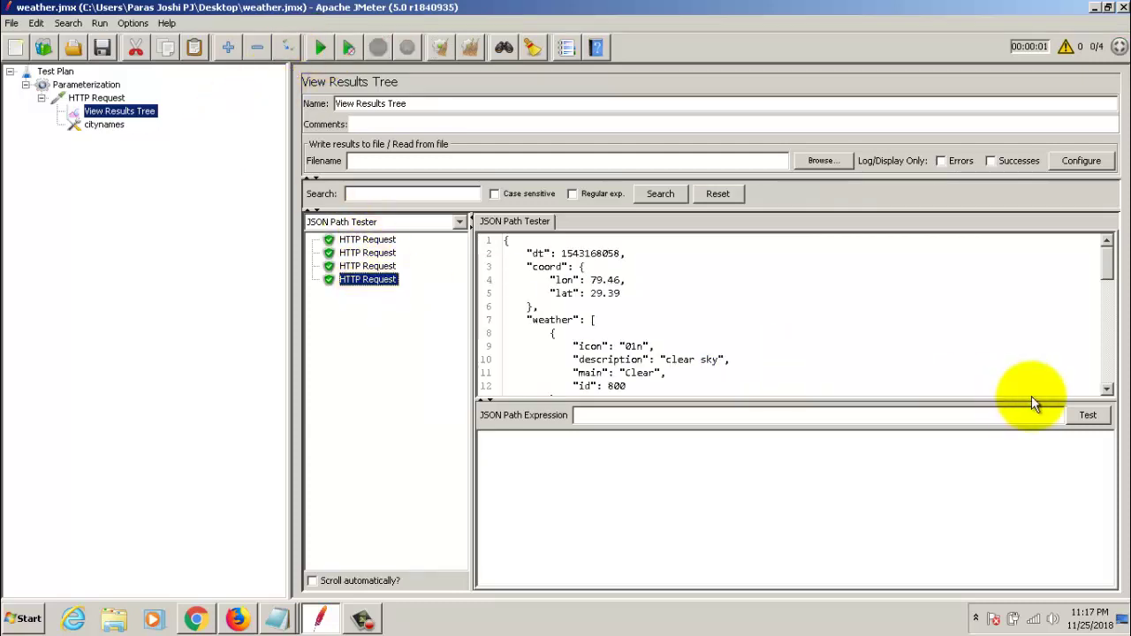
pyautogui.click(1107, 390)
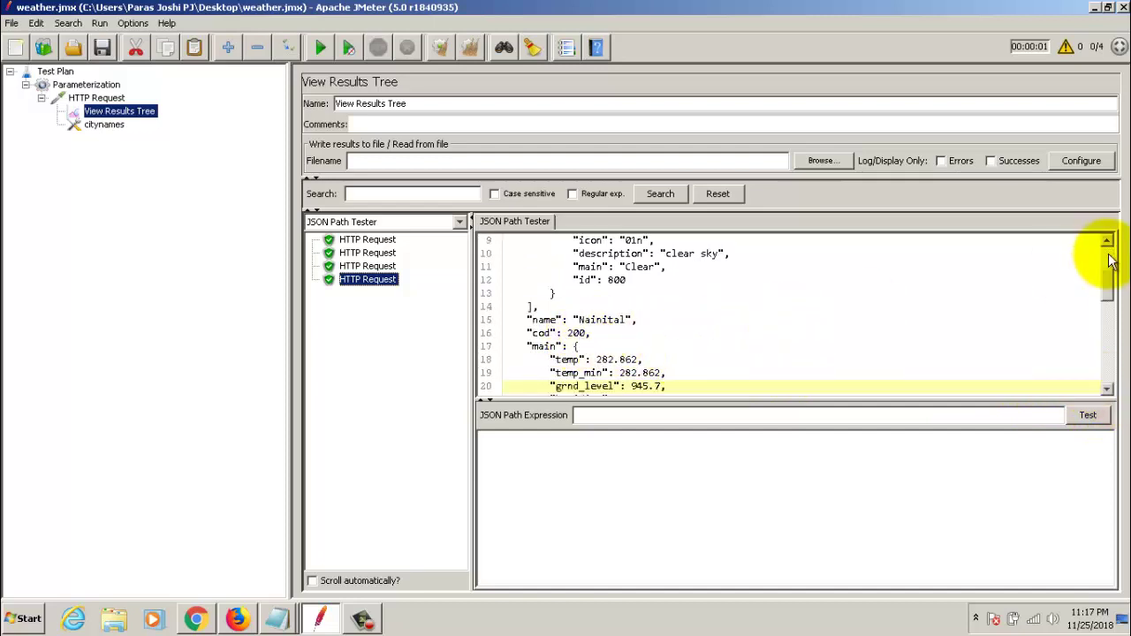
pyautogui.click(1107, 390)
pyautogui.click(1107, 390)
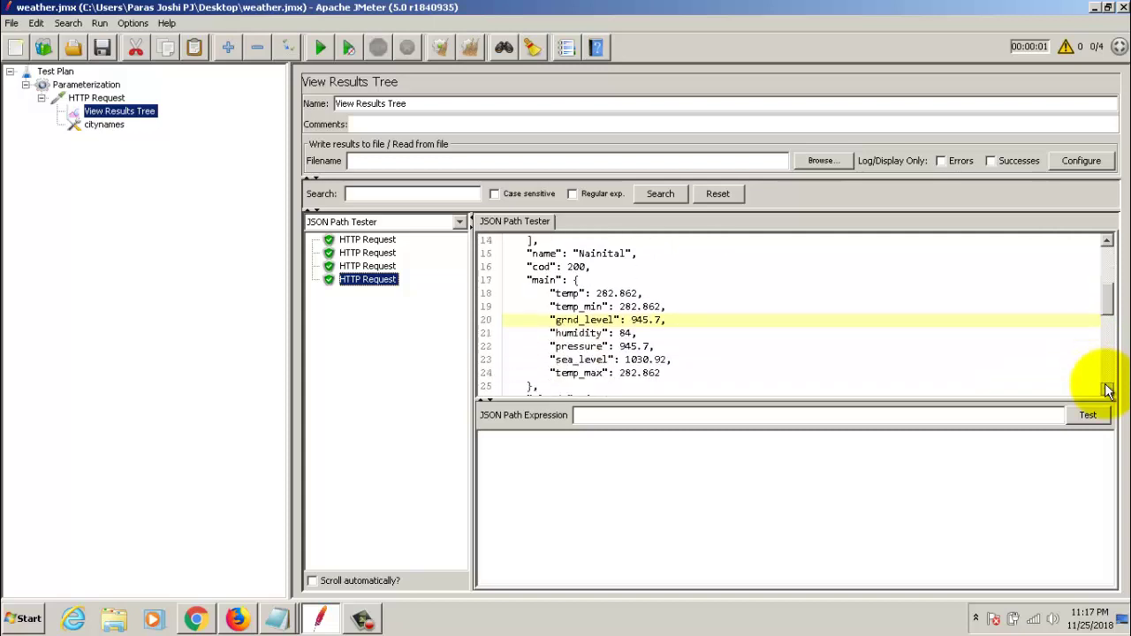
pyautogui.click(1107, 390)
pyautogui.click(1107, 389)
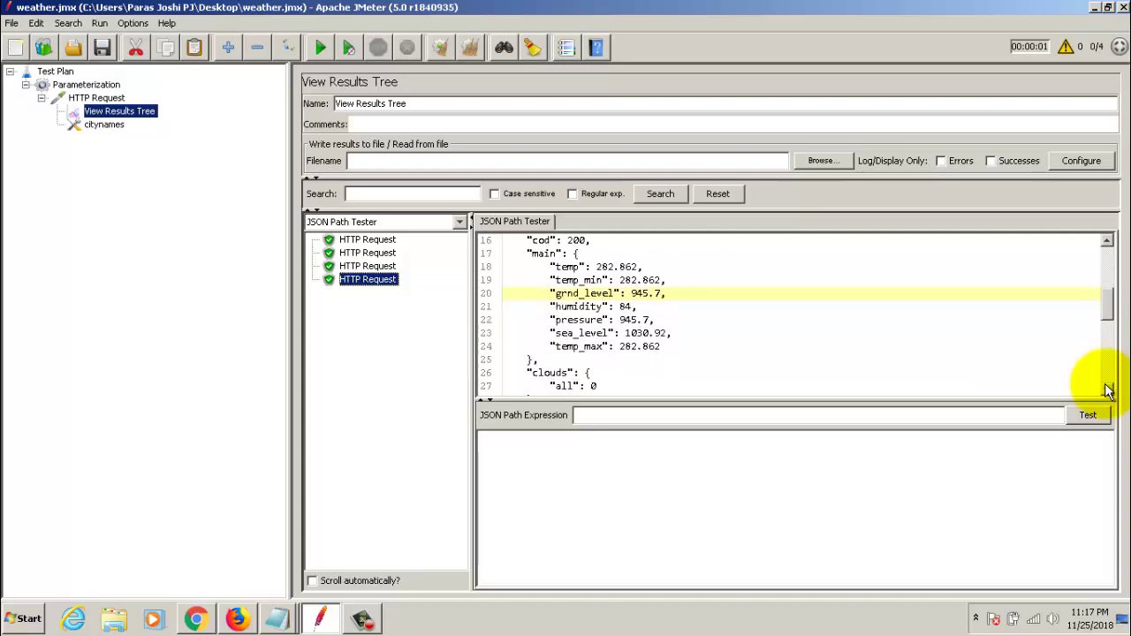
pyautogui.click(1106, 242)
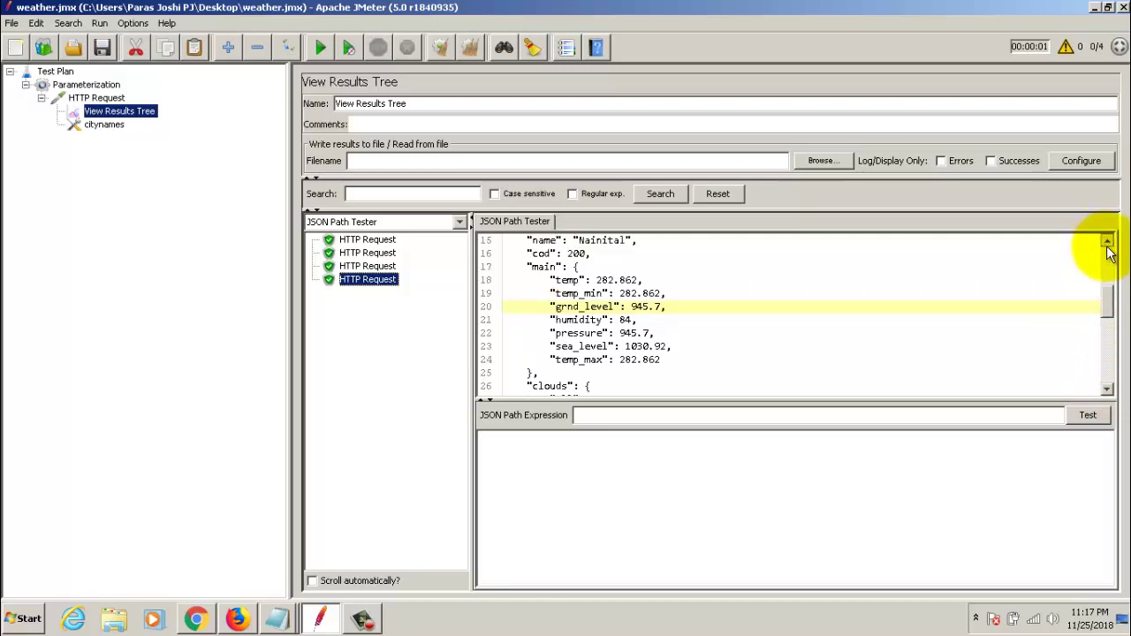
pyautogui.click(1107, 242)
pyautogui.click(1107, 242)
pyautogui.click(1107, 242)
pyautogui.click(1107, 242)
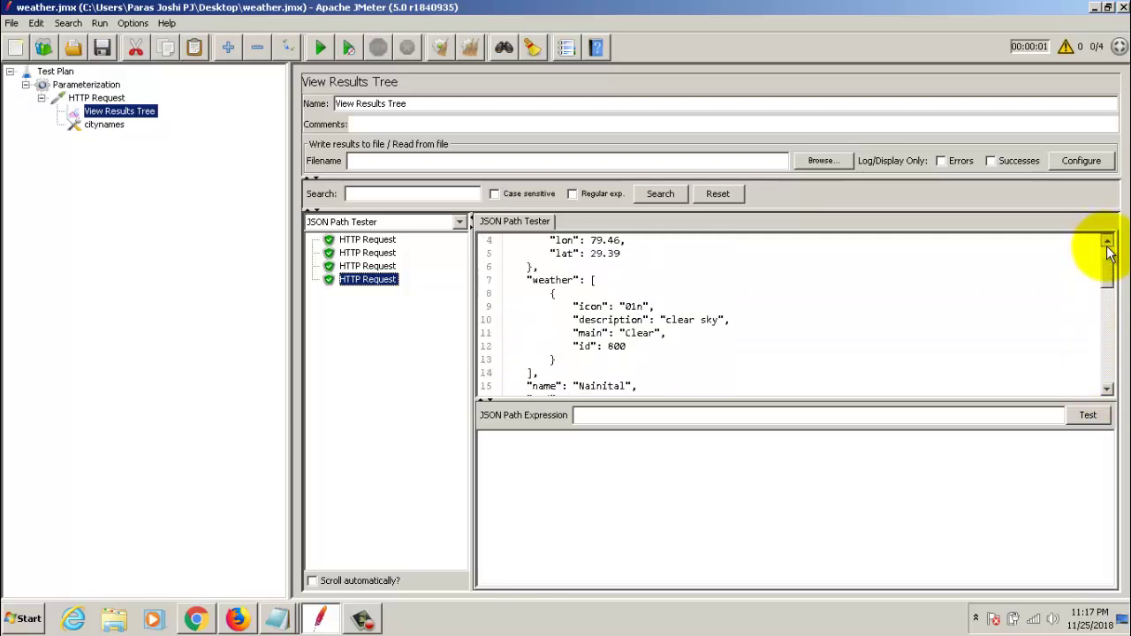
pyautogui.click(1107, 242)
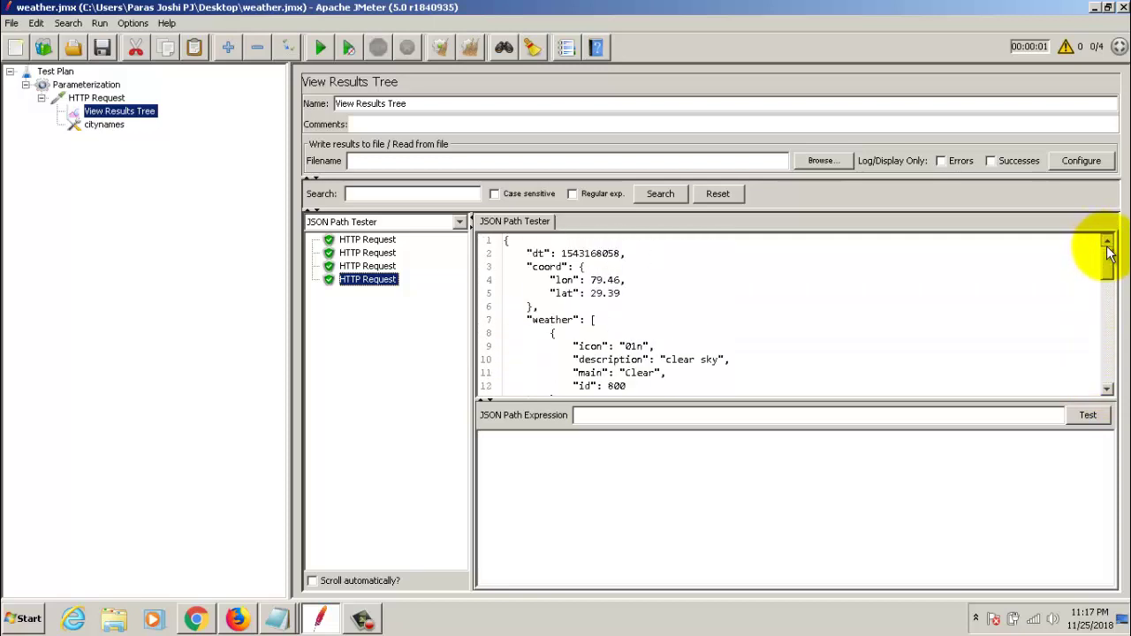
# - Examine the city name and temperature fields in the third HTTP Request result's JSON response
pyautogui.click(367, 266)
pyautogui.click(1107, 389)
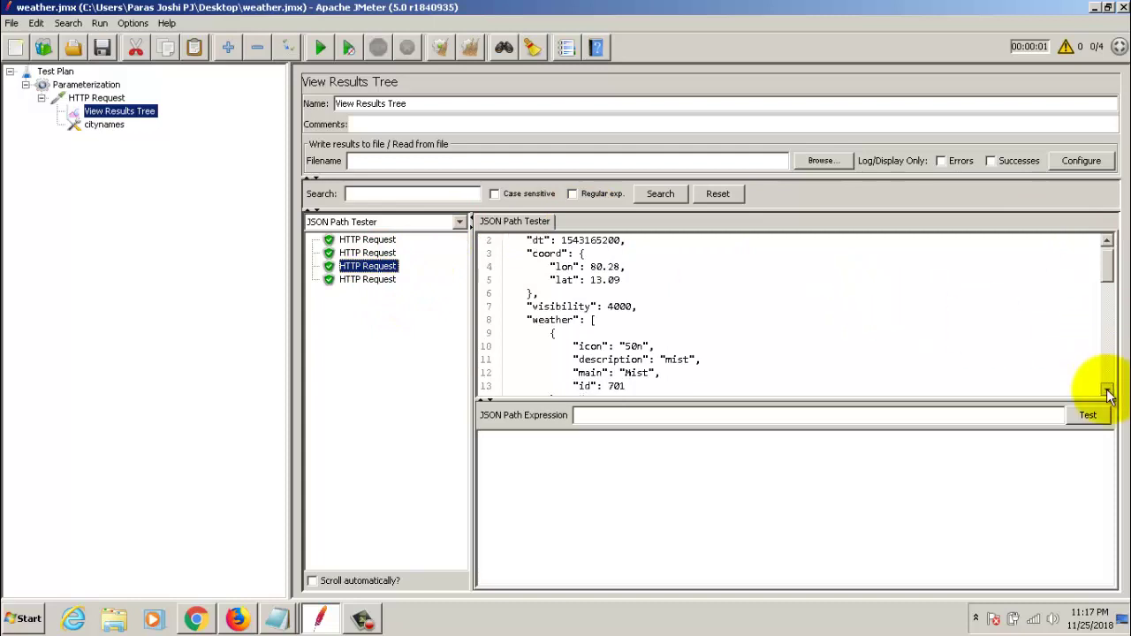
pyautogui.click(1107, 390)
pyautogui.click(1107, 390)
pyautogui.click(1107, 389)
pyautogui.click(1107, 390)
pyautogui.click(1107, 390)
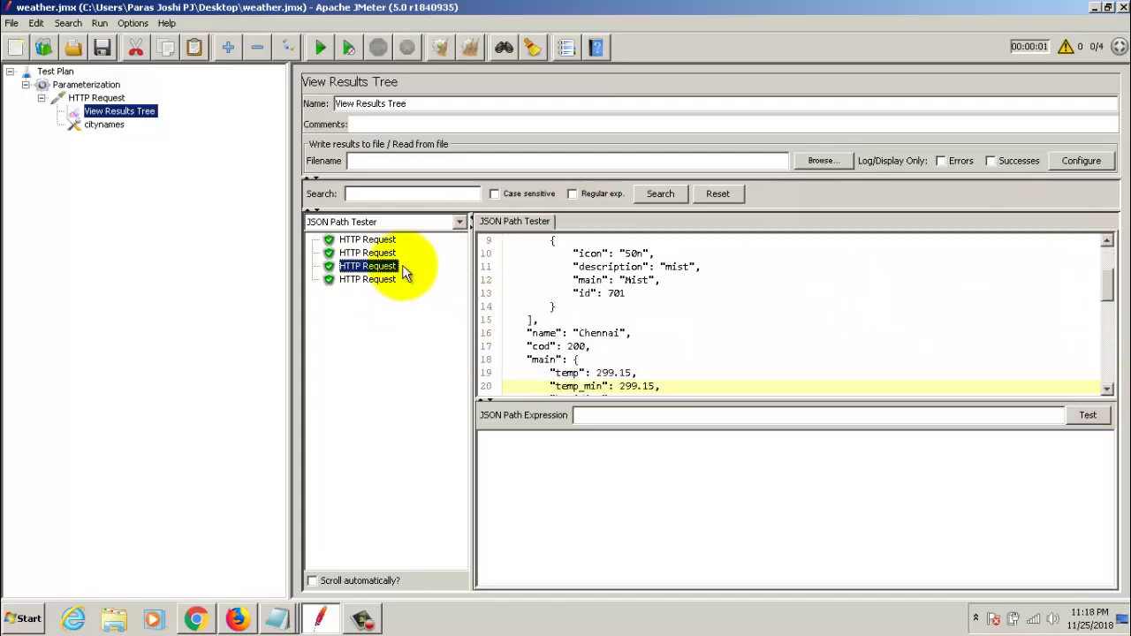
# - Examine the second HTTP Request result's JSON response and check its city name field
pyautogui.click(368, 253)
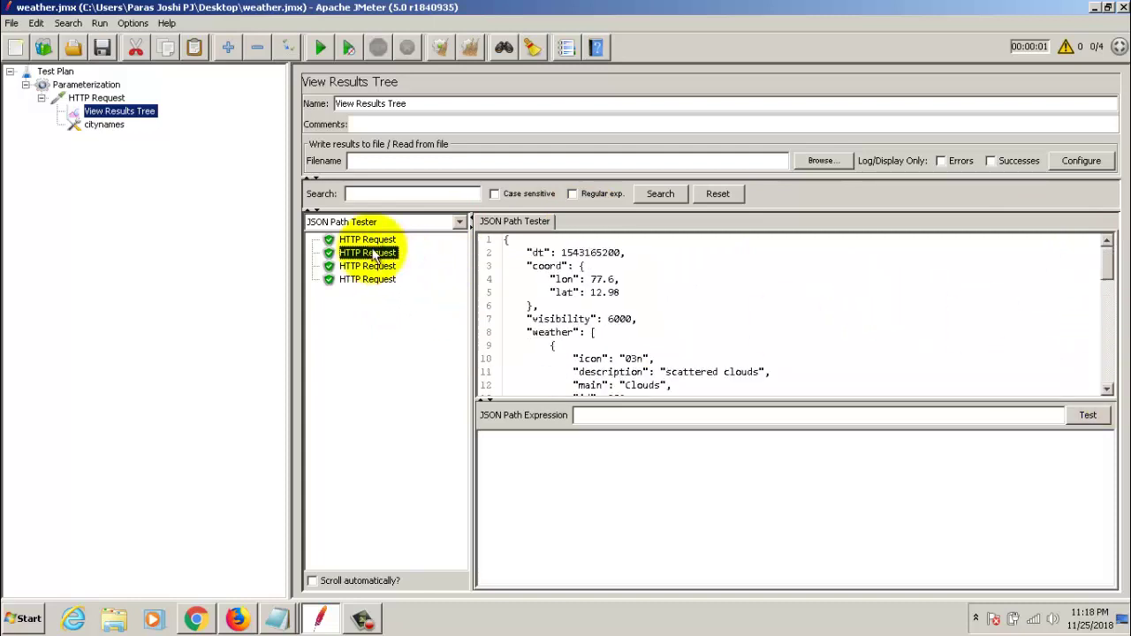
pyautogui.click(1107, 389)
pyautogui.click(1107, 389)
pyautogui.click(1107, 389)
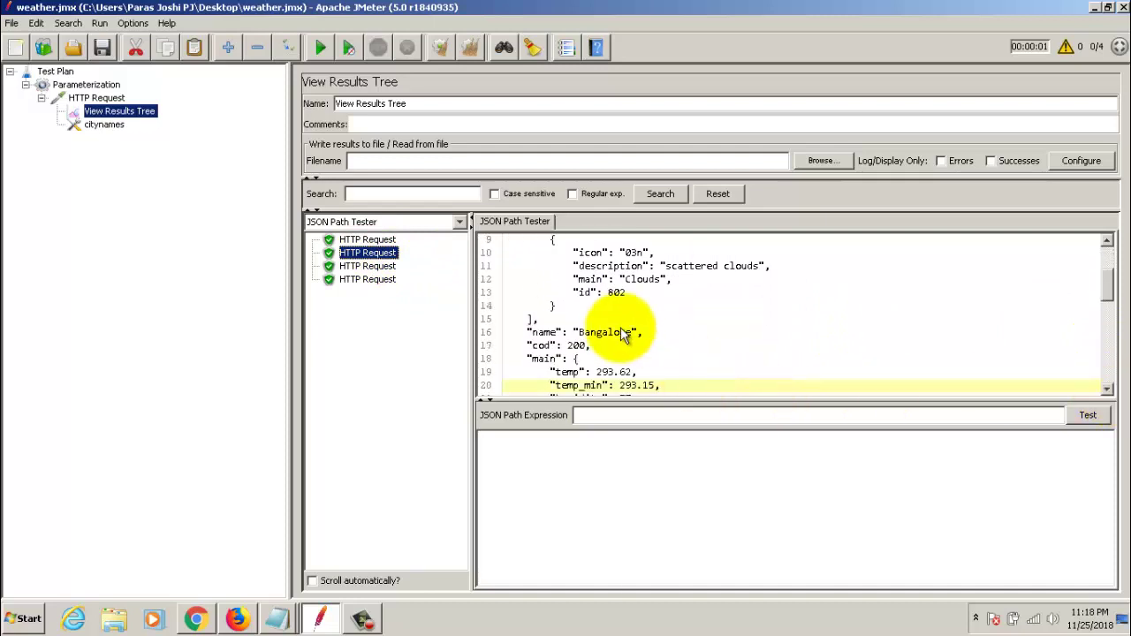
pyautogui.doubleClick(621, 333)
pyautogui.click(585, 339)
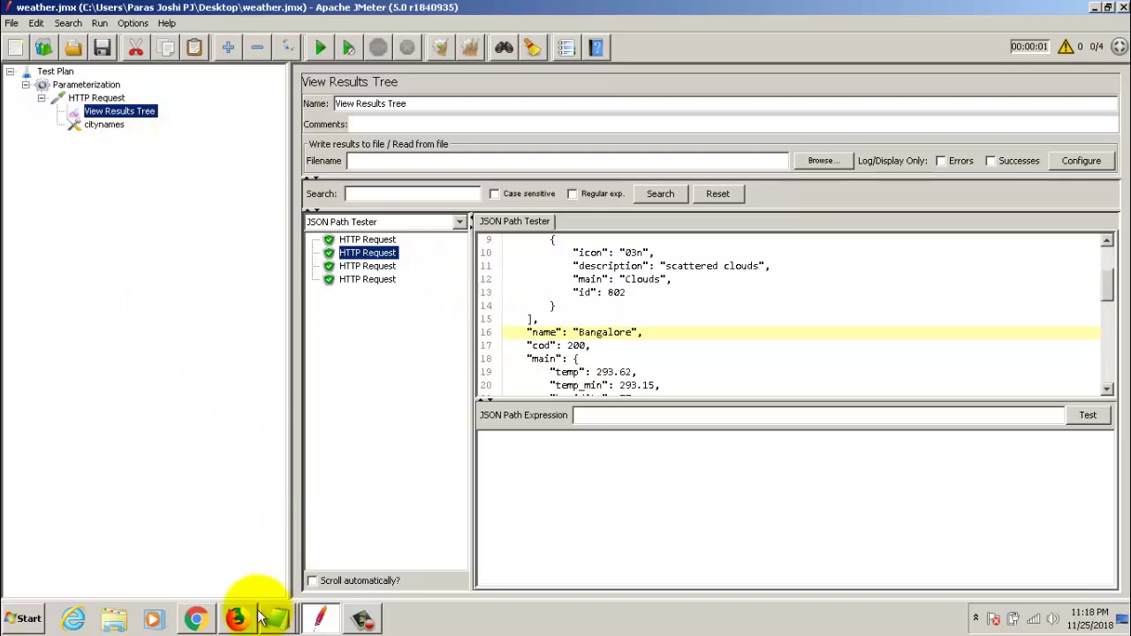
# - Open the WeatherApi file from the desktop in Excel, delete Bangalore's appid from cell B3, and maximize the window
pyautogui.click(1117, 616)
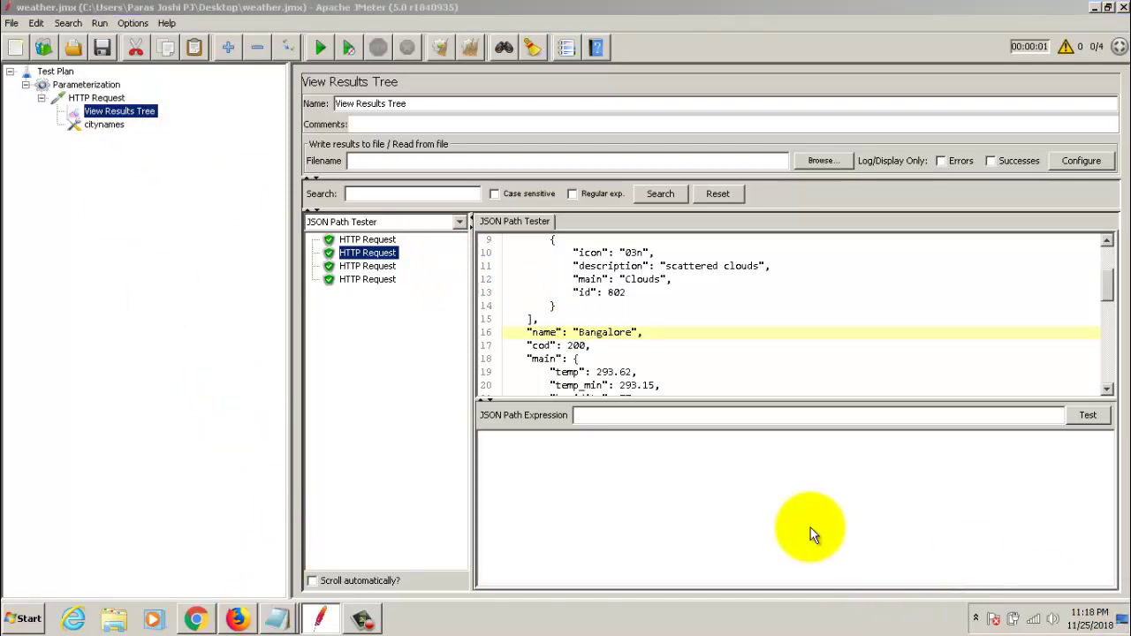
pyautogui.click(1125, 618)
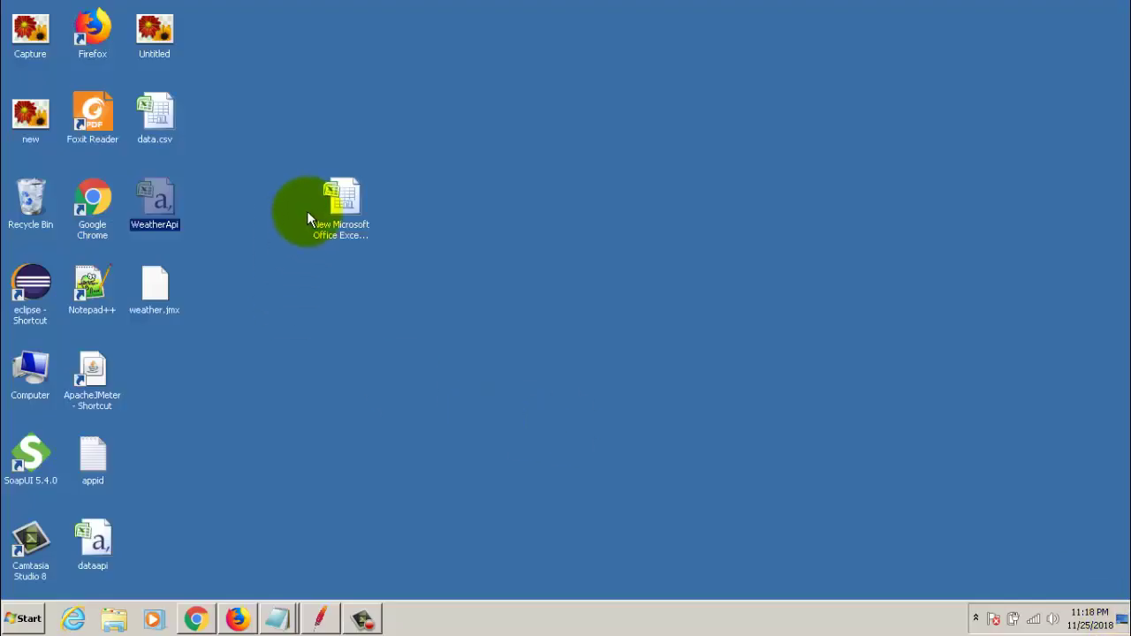
pyautogui.doubleClick(156, 198)
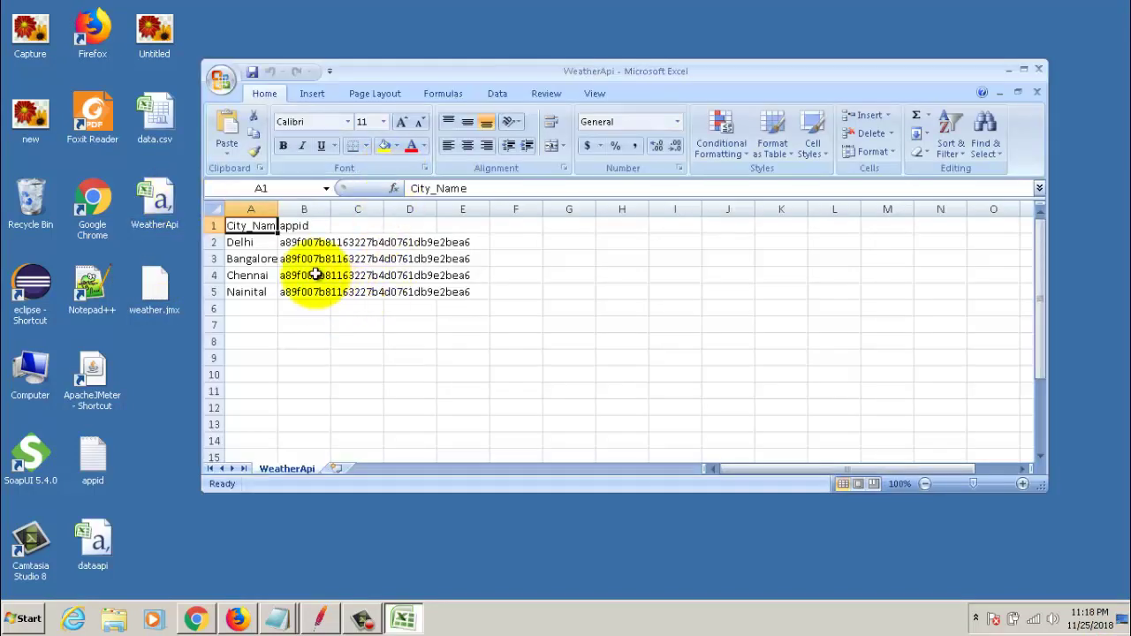
pyautogui.click(304, 263)
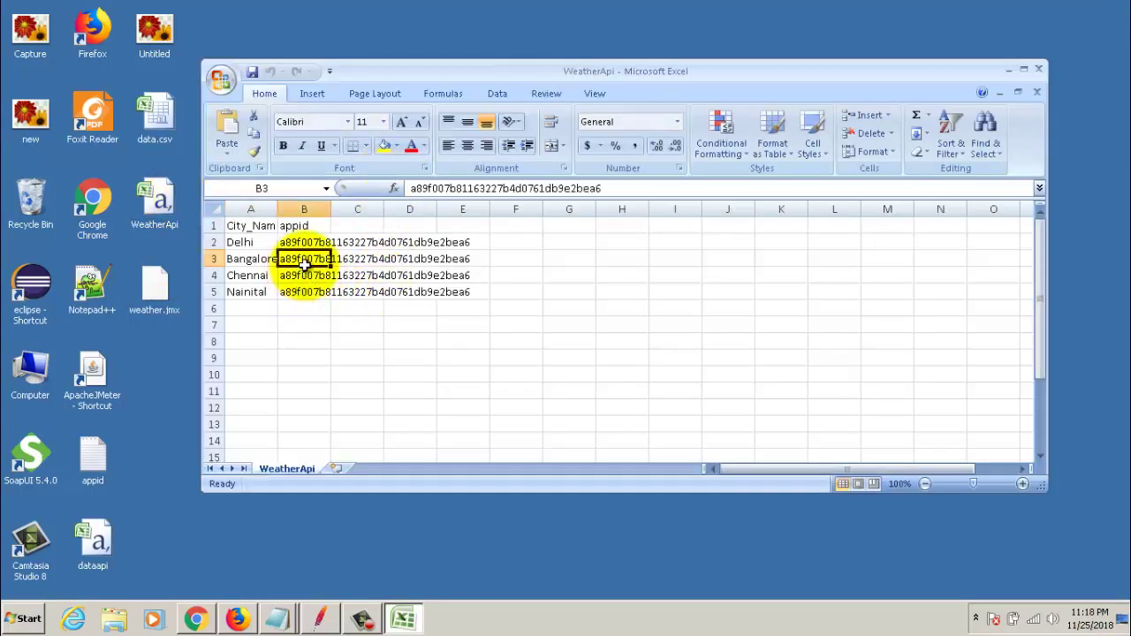
pyautogui.press('Delete')
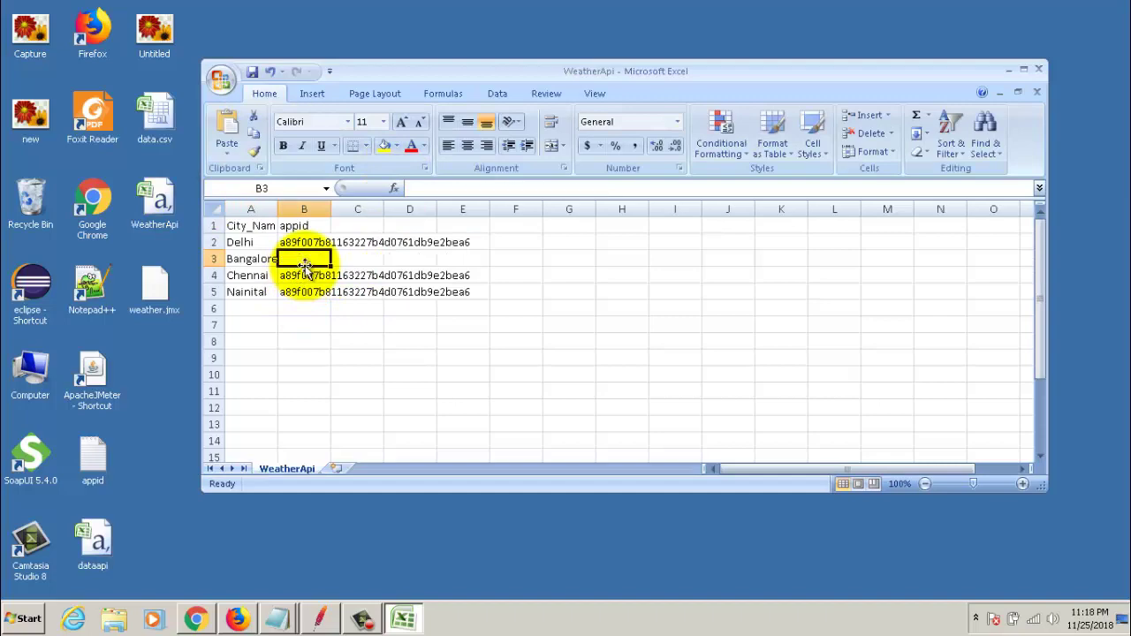
pyautogui.click(296, 340)
pyautogui.doubleClick(495, 71)
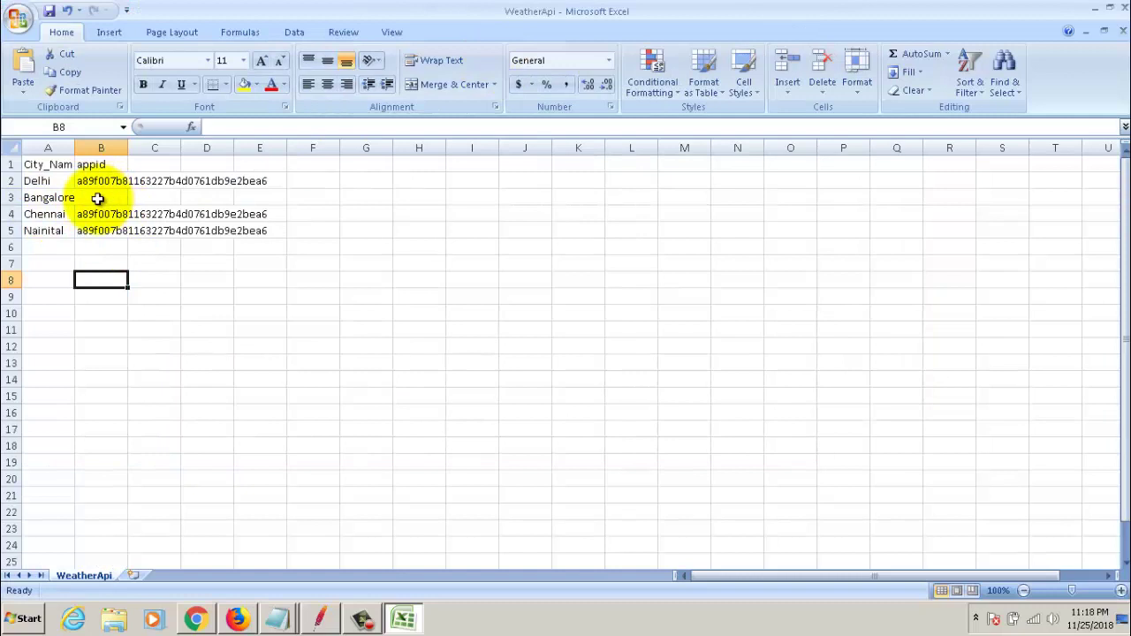
# - Save WeatherApi.csv, keeping the CSV format, and close it without saving again
pyautogui.hotkey('ctrl', 's')
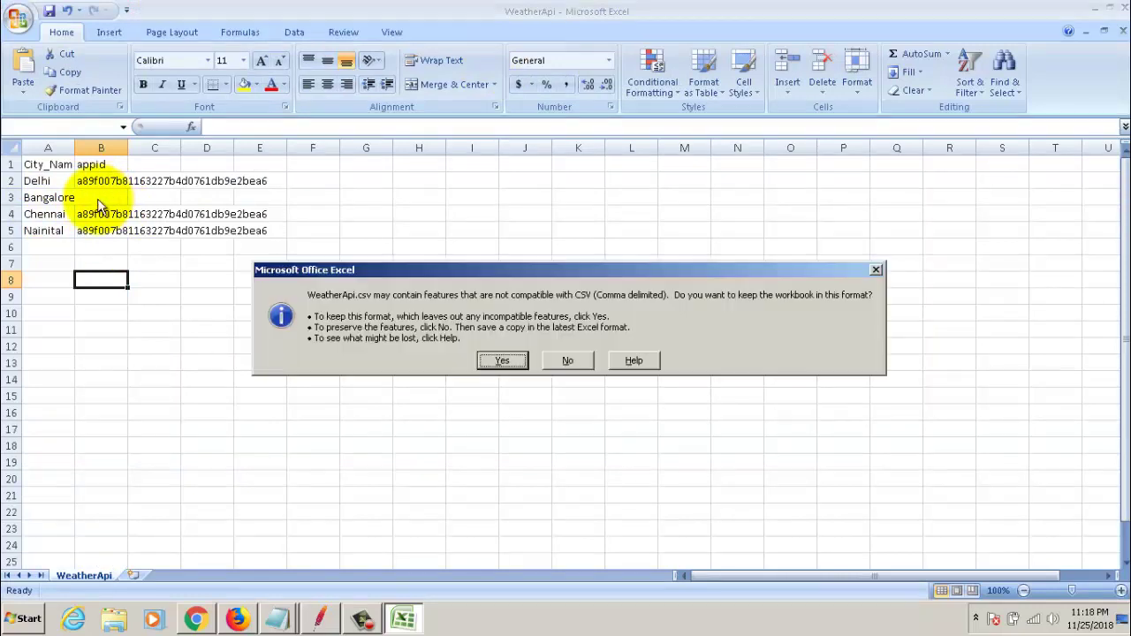
pyautogui.click(517, 359)
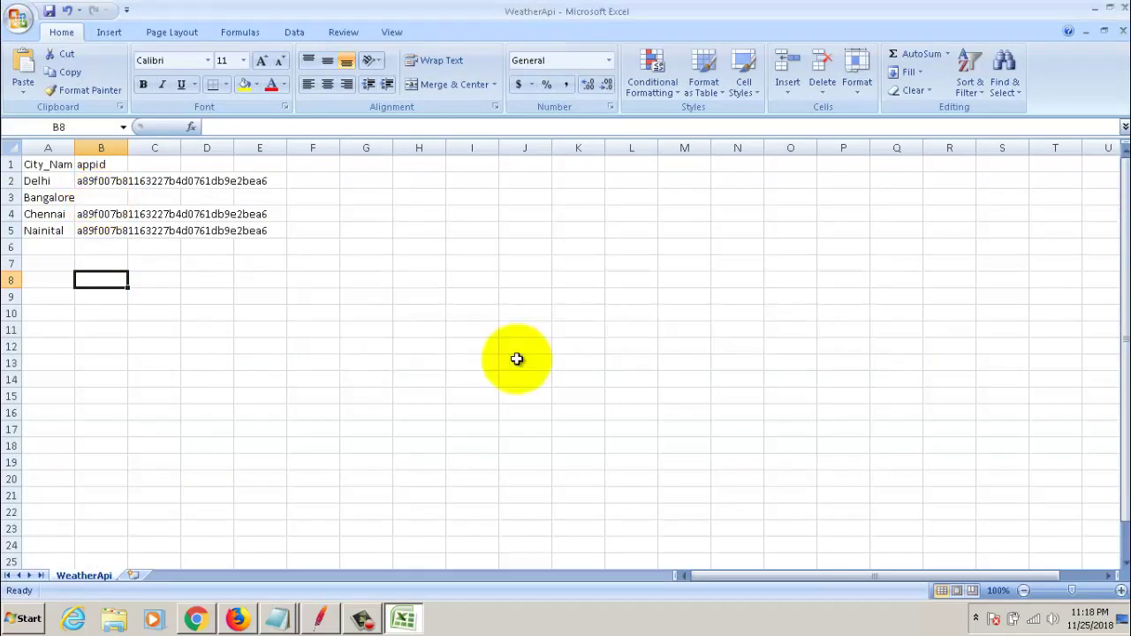
pyautogui.hotkey('ctrl', 's')
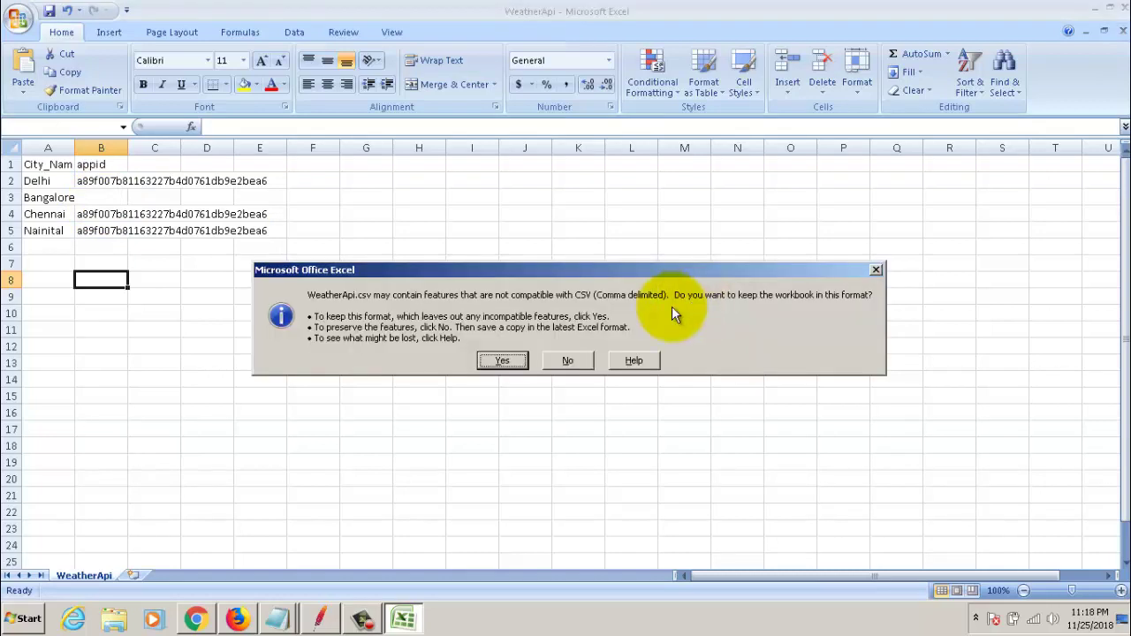
pyautogui.click(502, 358)
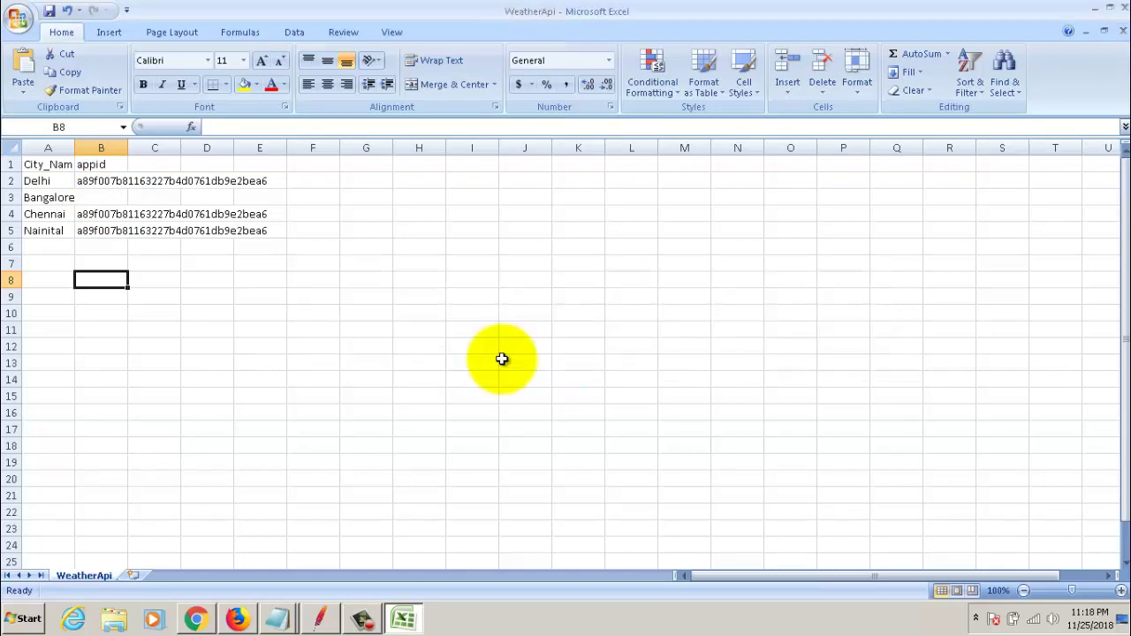
pyautogui.click(1119, 7)
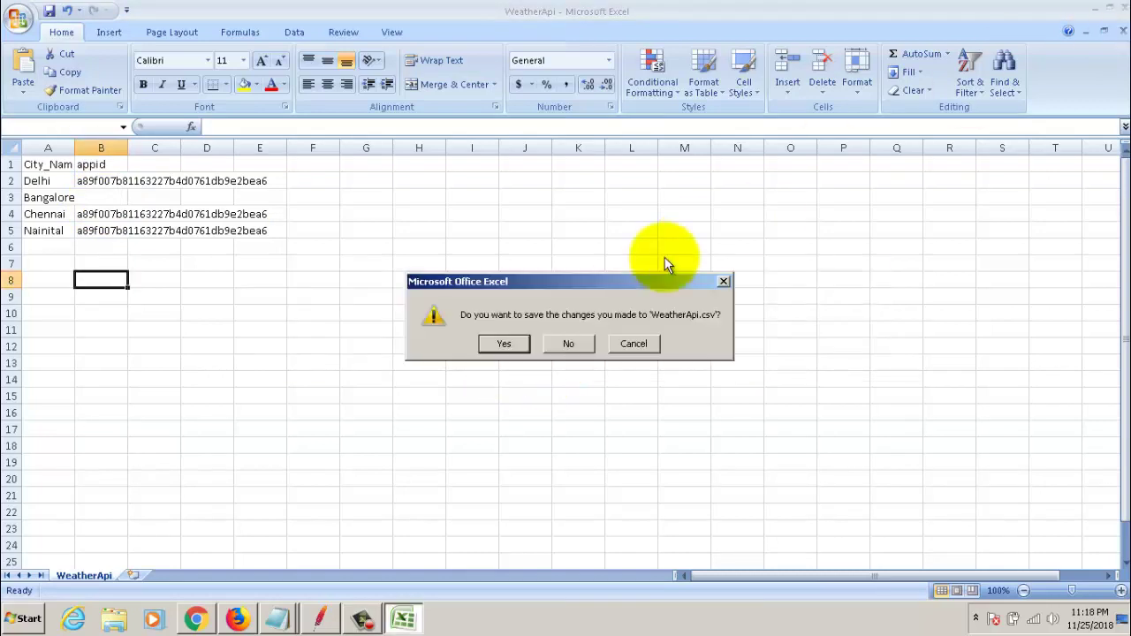
pyautogui.click(569, 344)
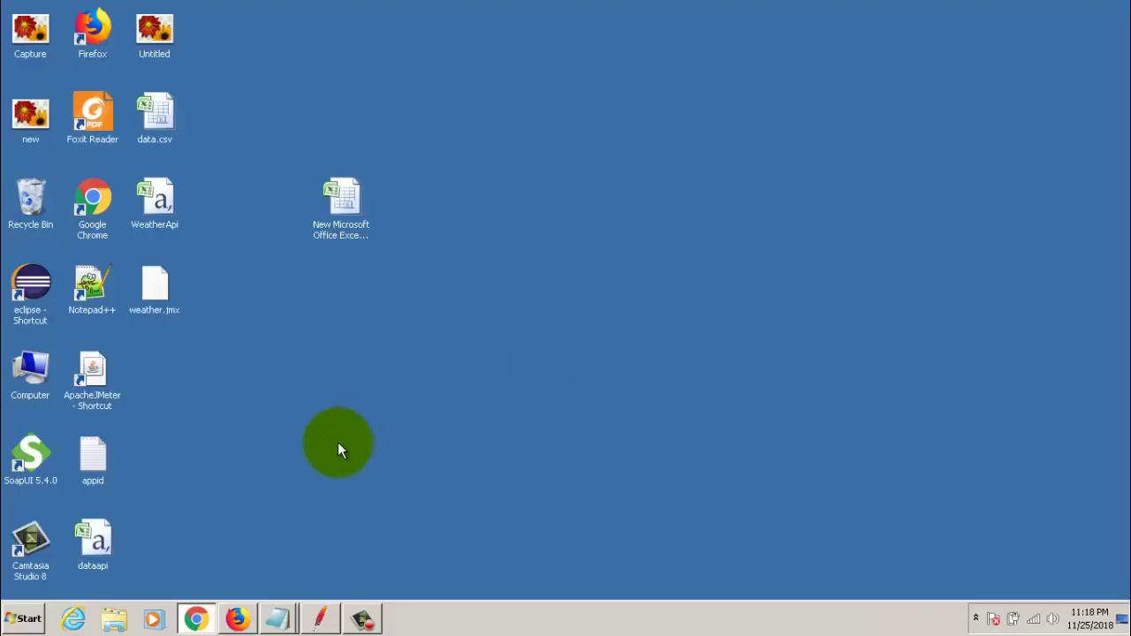
# - Switch to JMeter, clear the previous results from the View Results Tree, and run the weather test again
pyautogui.click(320, 619)
pyautogui.click(351, 48)
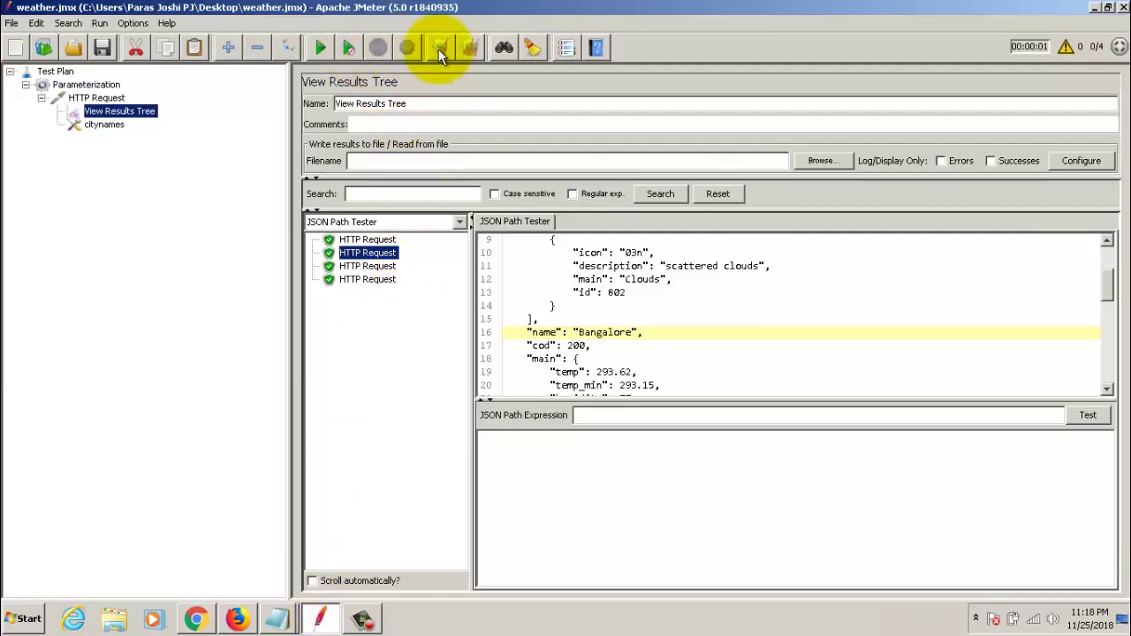
pyautogui.click(462, 48)
pyautogui.click(320, 49)
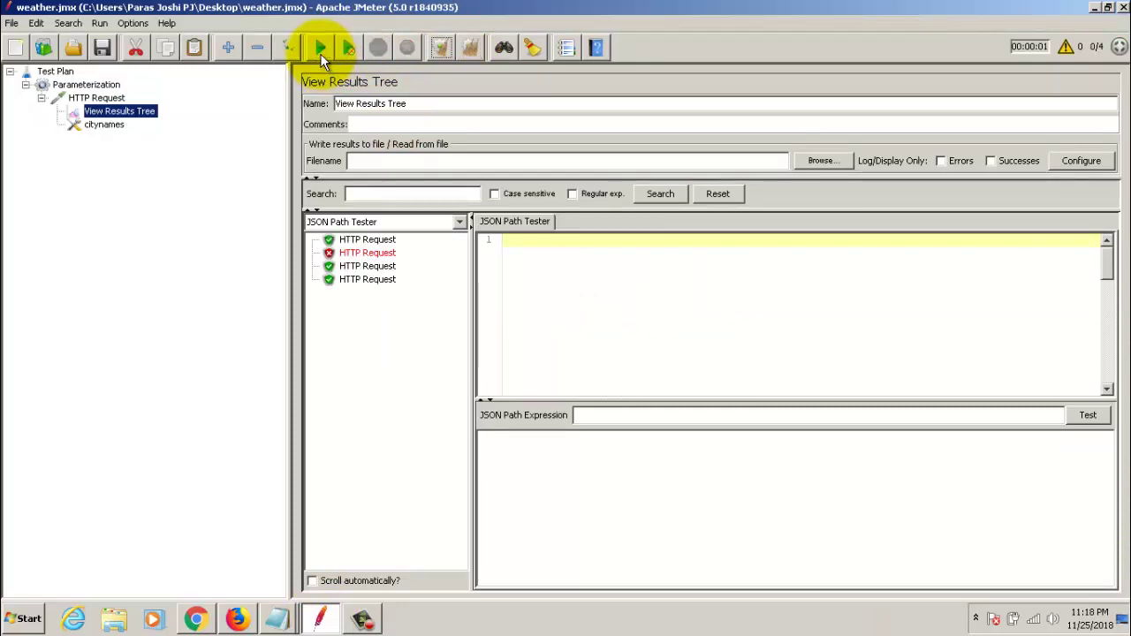
# - Open the second HTTP Request result and examine the message in its JSON response
pyautogui.click(349, 254)
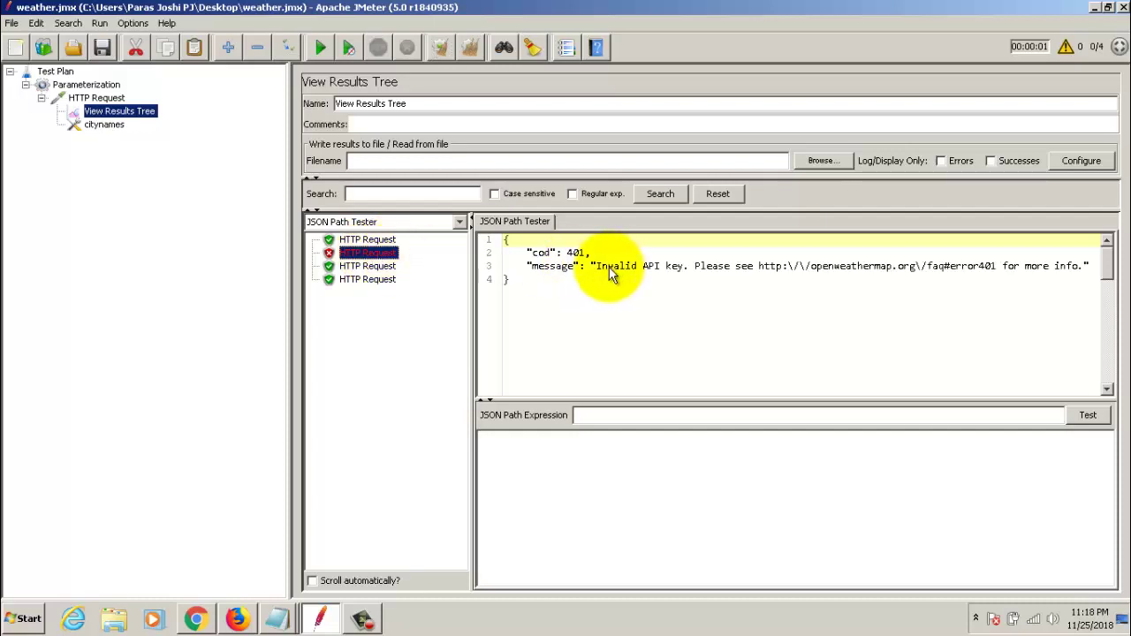
pyautogui.moveTo(598, 266); pyautogui.dragTo(684, 270)
pyautogui.moveTo(730, 275); pyautogui.dragTo(888, 270)
pyautogui.click(891, 271)
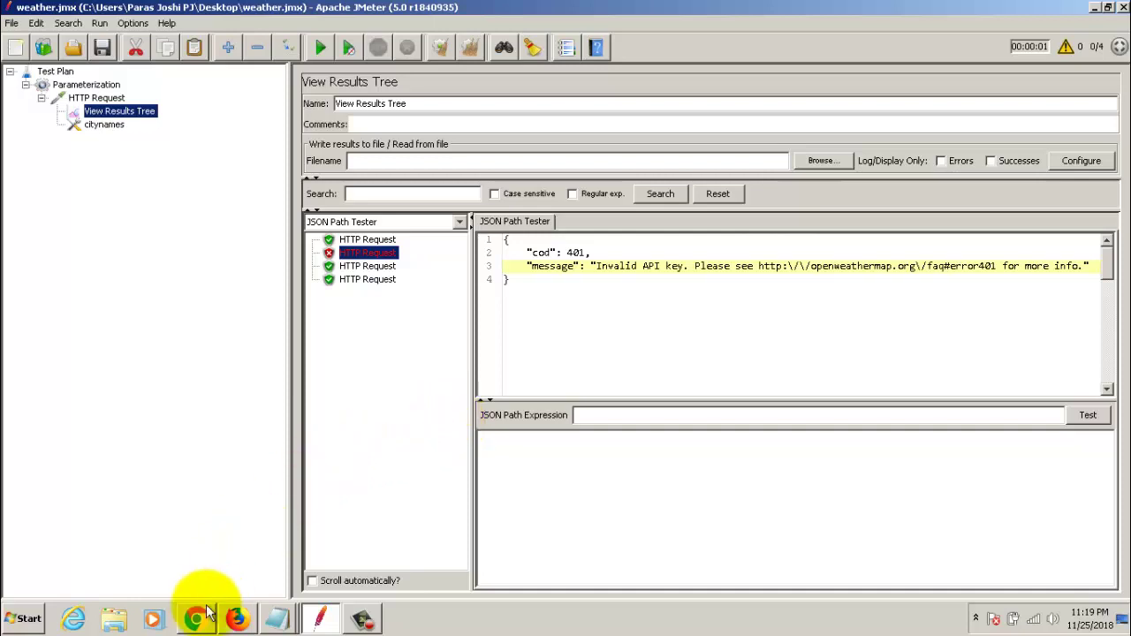
# - Check the sample London weather page in Chrome, and switch to Firefox to view the YouTube channel page
pyautogui.moveTo(203, 610)
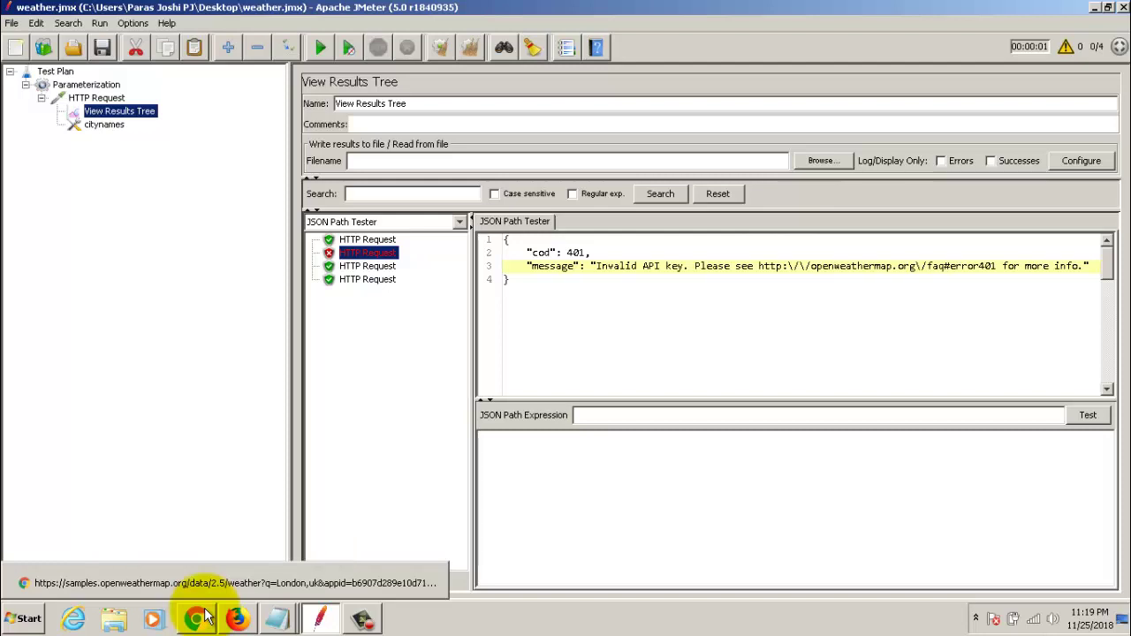
pyautogui.click(202, 618)
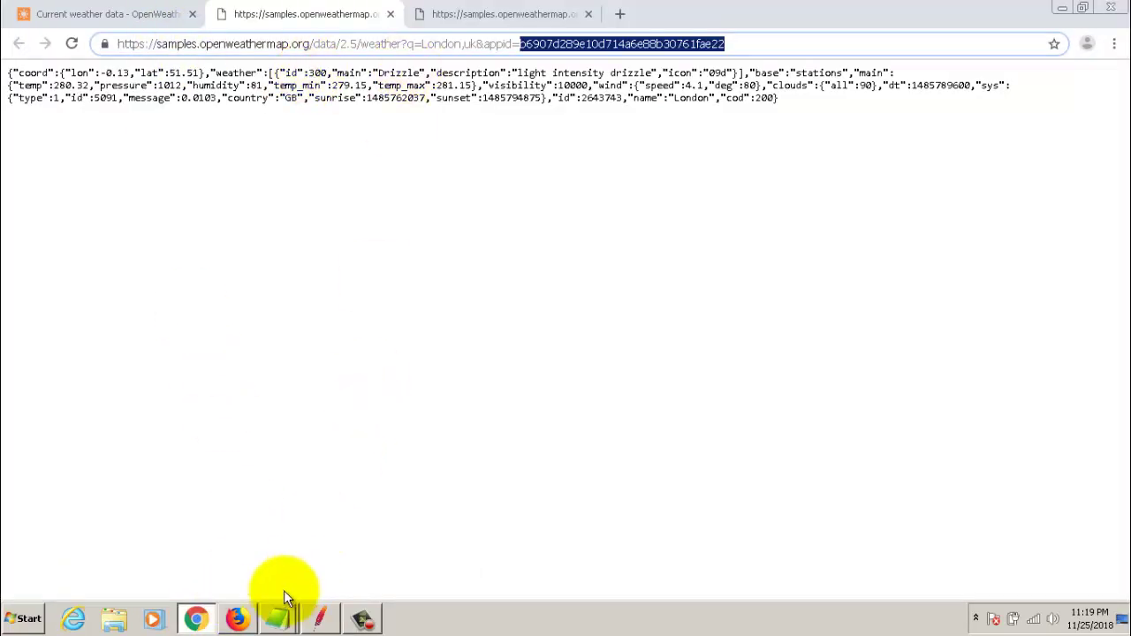
pyautogui.click(237, 618)
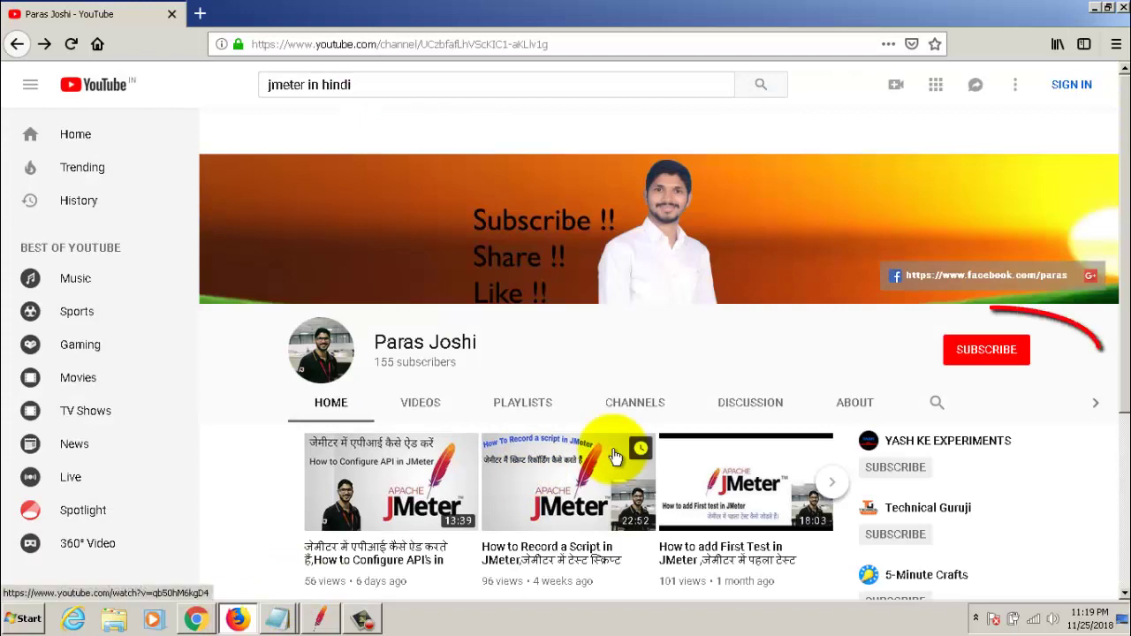